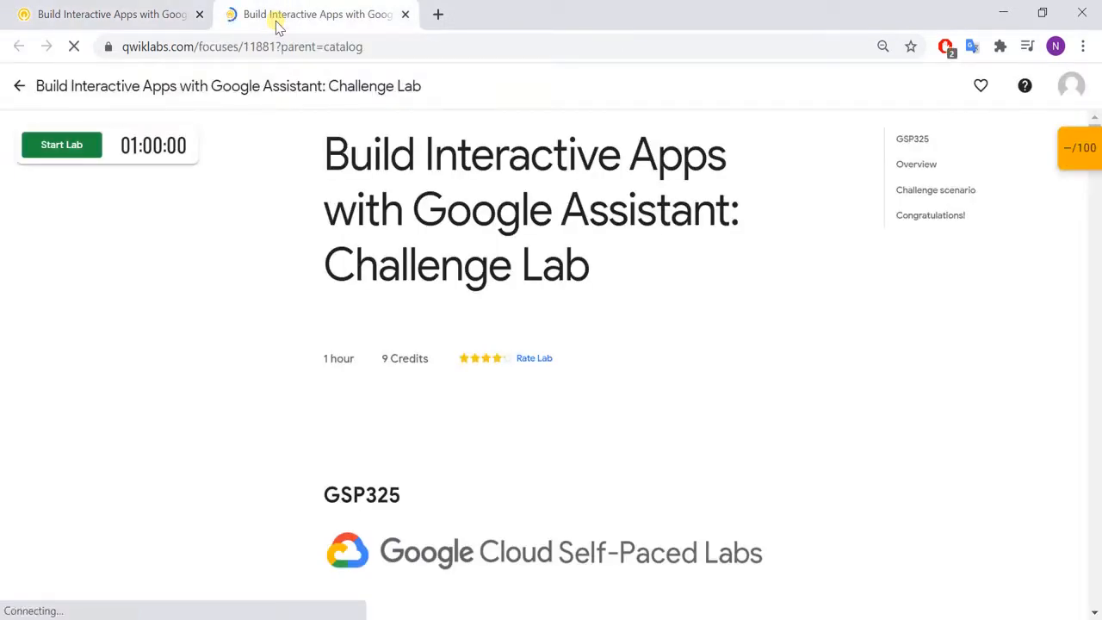
Start the challenge lab using the subscription and open its Google Console link in an incognito window
left_click(68, 156)
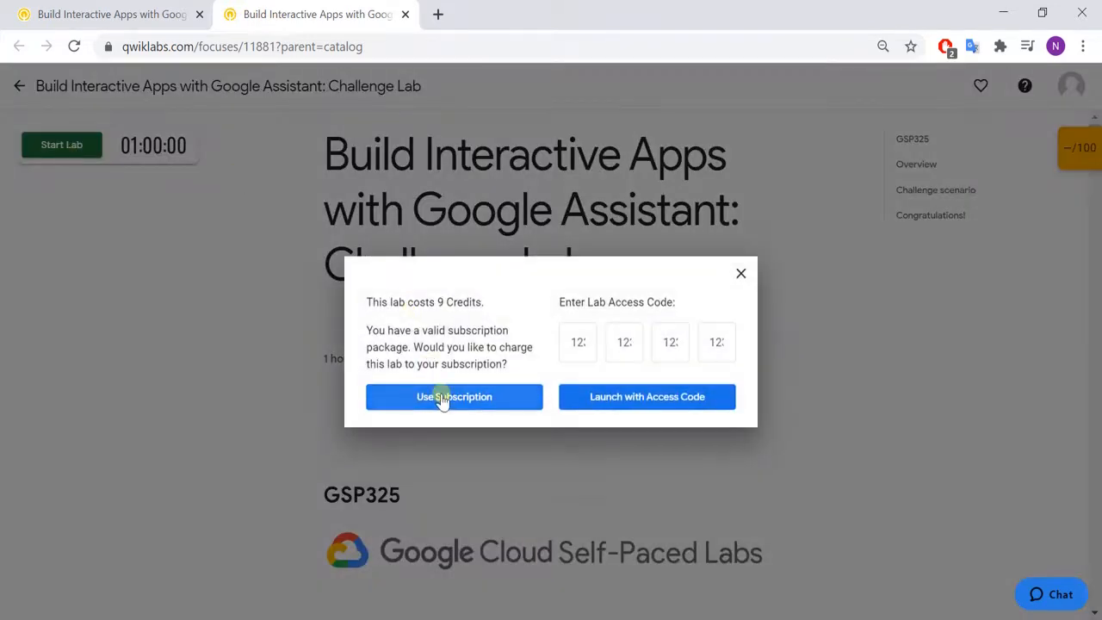
left_click(441, 396)
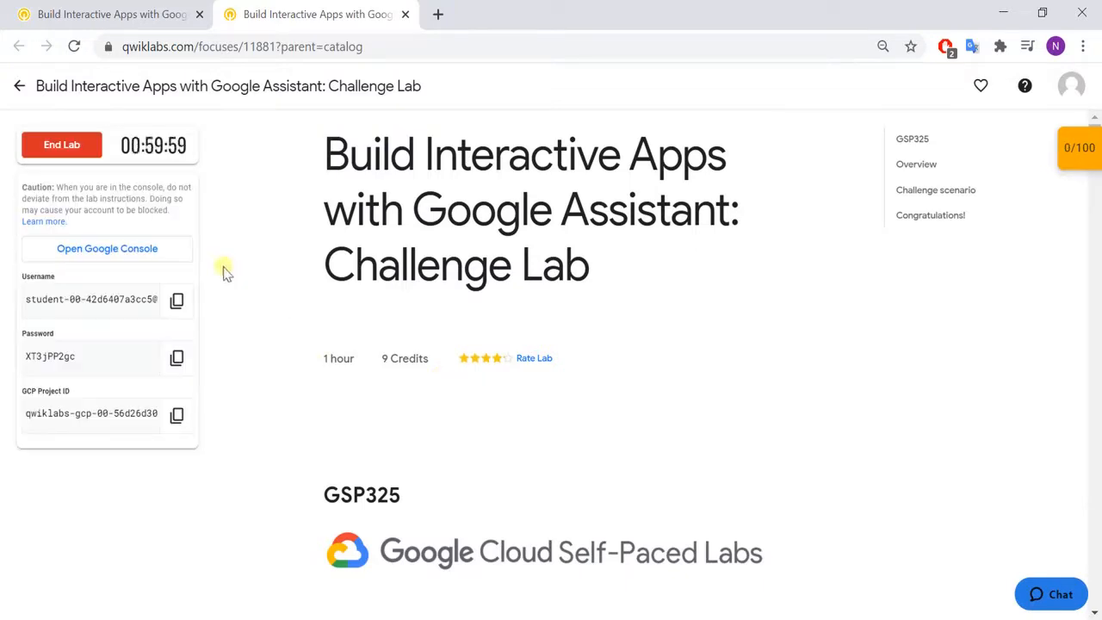
right_click(151, 248)
left_click(236, 303)
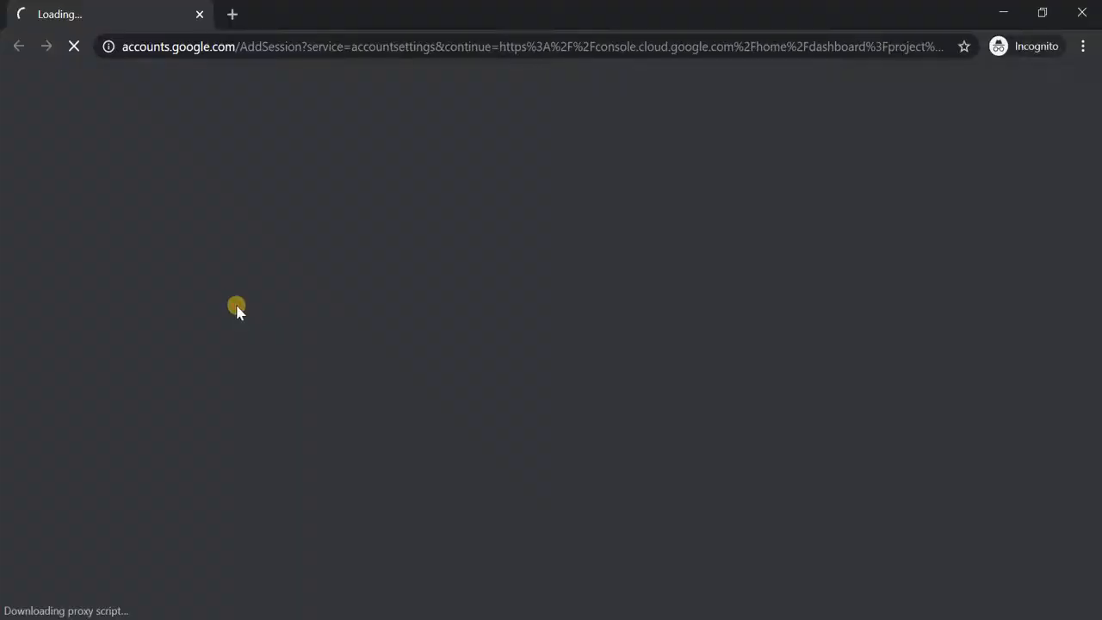
Copy the lab username into the Google sign-in email field and continue to the password page
key("alt+Tab")
left_click(179, 303)
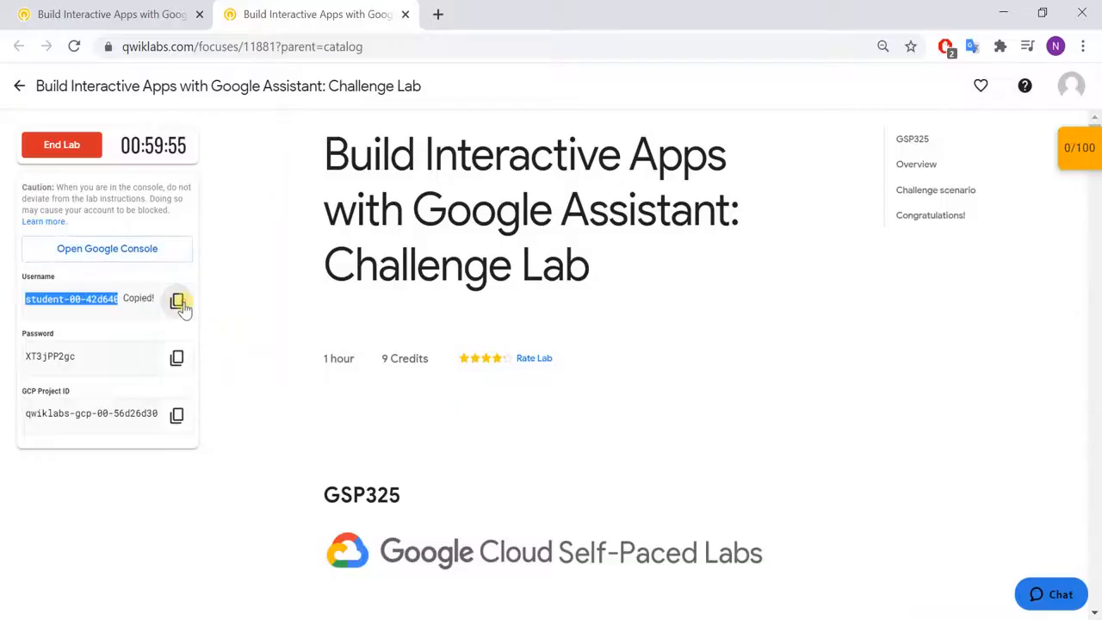
key("alt+Tab")
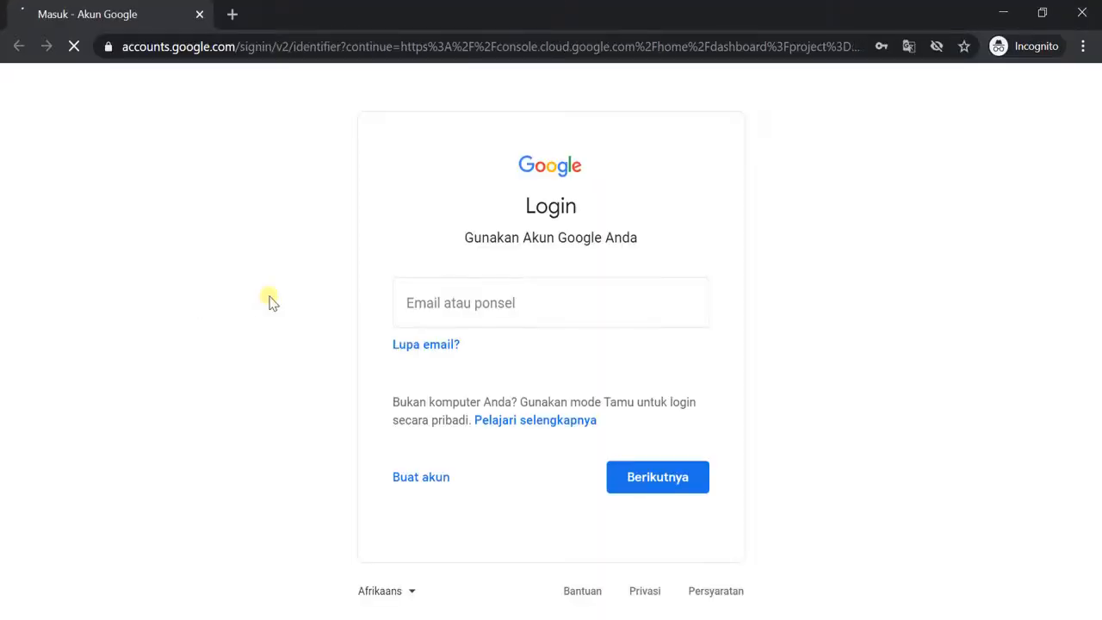
key("ctrl+v")
left_click(620, 475)
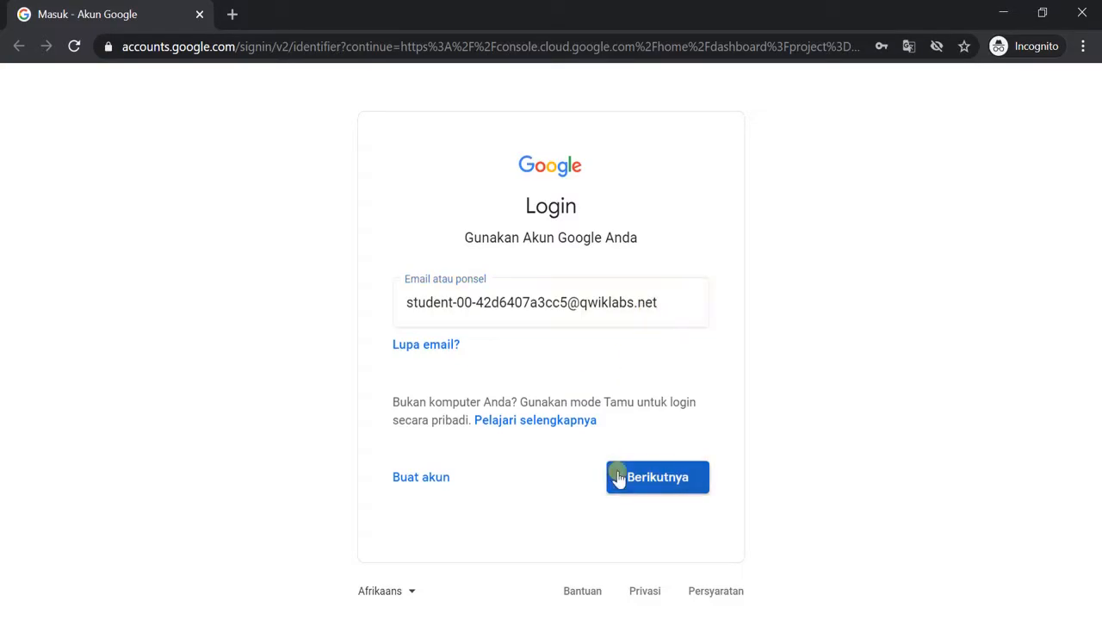
Copy the lab account password from the lab page into the Google sign-in form and submit it
key("alt+Tab")
left_click(176, 358)
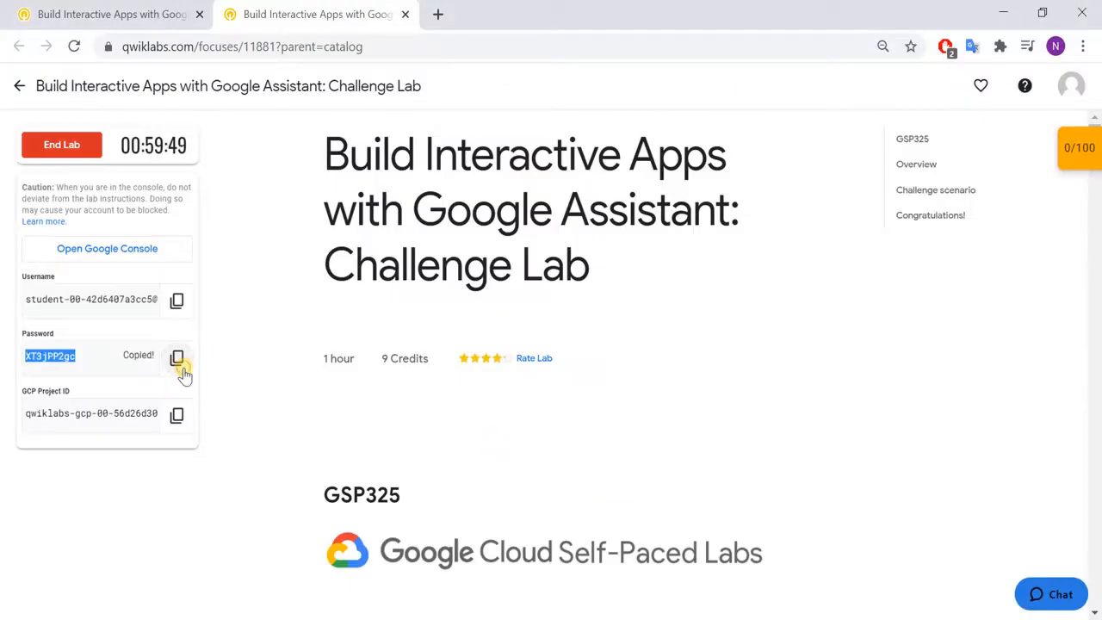
key("alt+Tab")
key("ctrl+v")
left_click(616, 401)
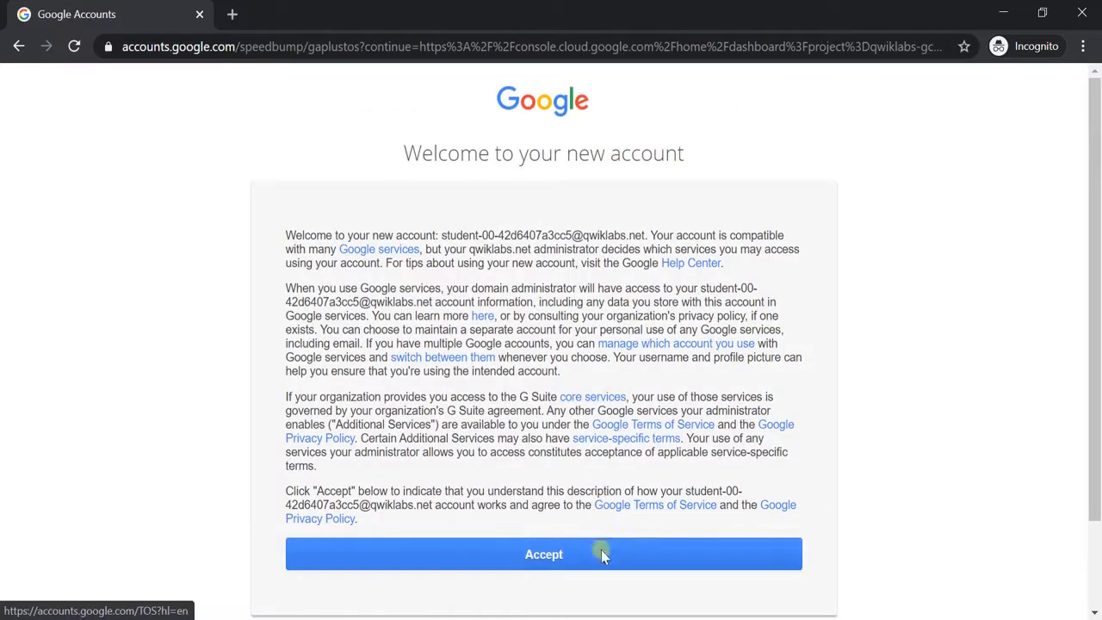
Accept the new account terms, confirm the recovery options, and agree to the Google Cloud Platform Terms of Service
left_click(601, 555)
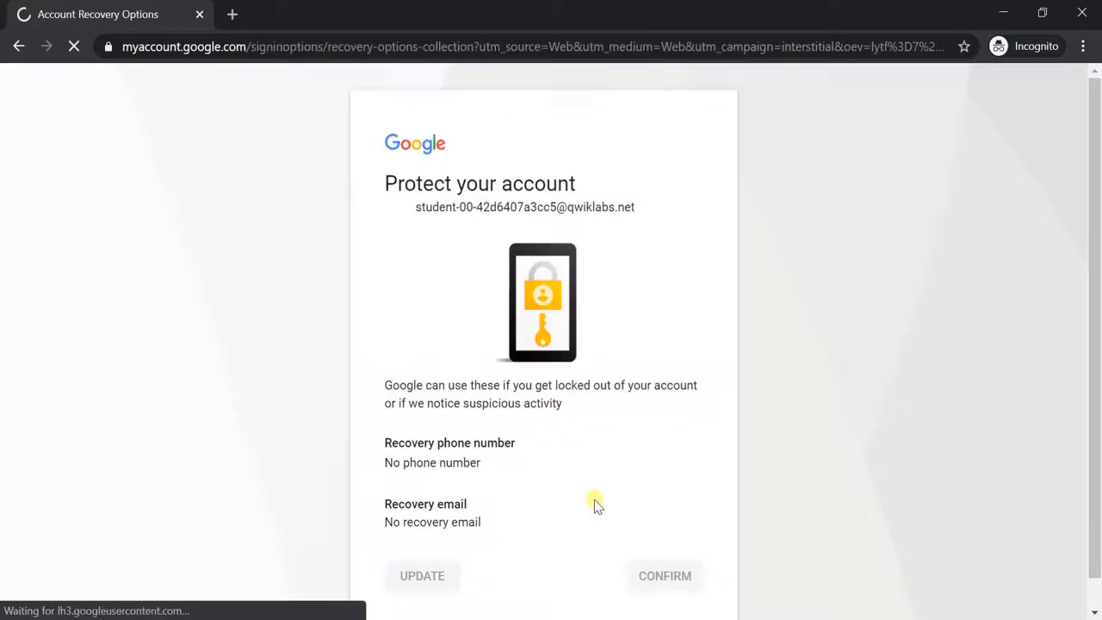
left_click(664, 575)
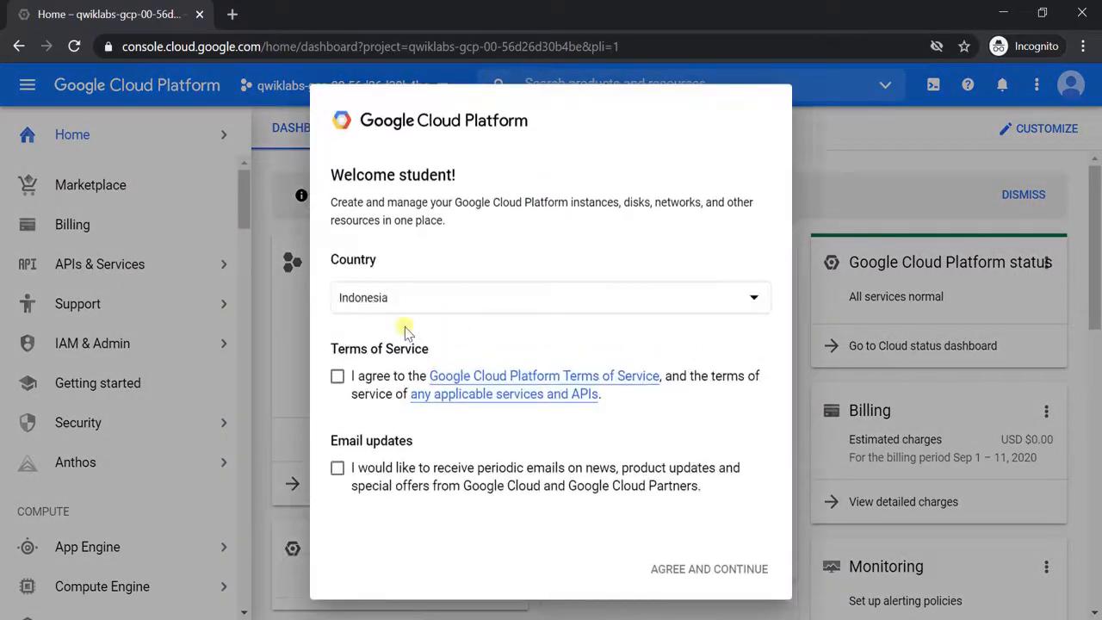
left_click(337, 376)
left_click(736, 576)
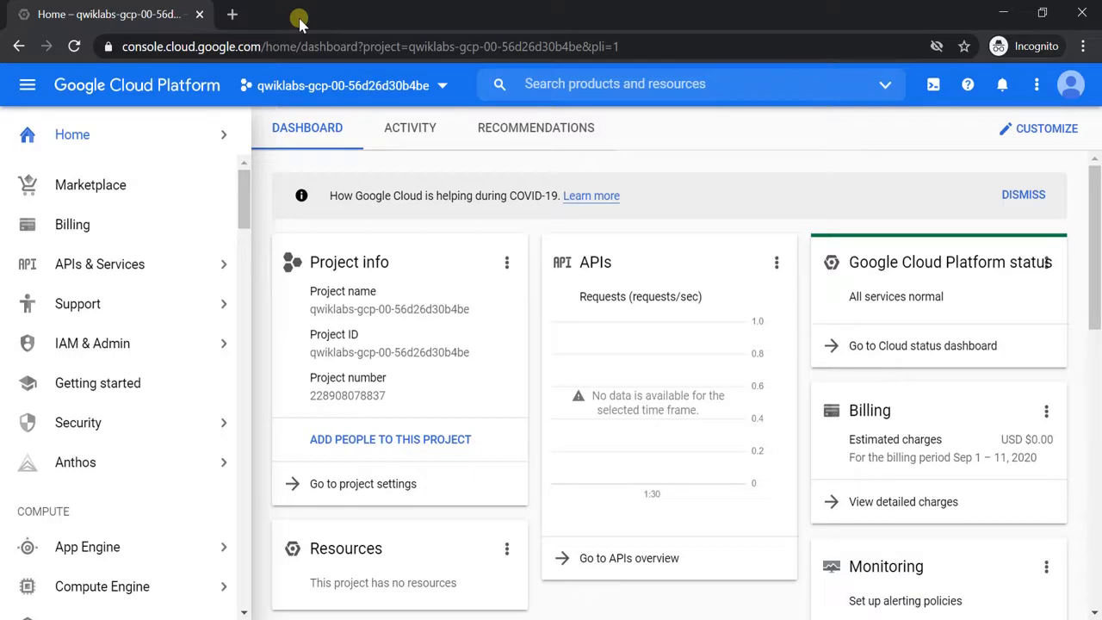
Open the Cloud Functions page of the lab project in the Google Cloud console
left_click(28, 85)
left_click(29, 86)
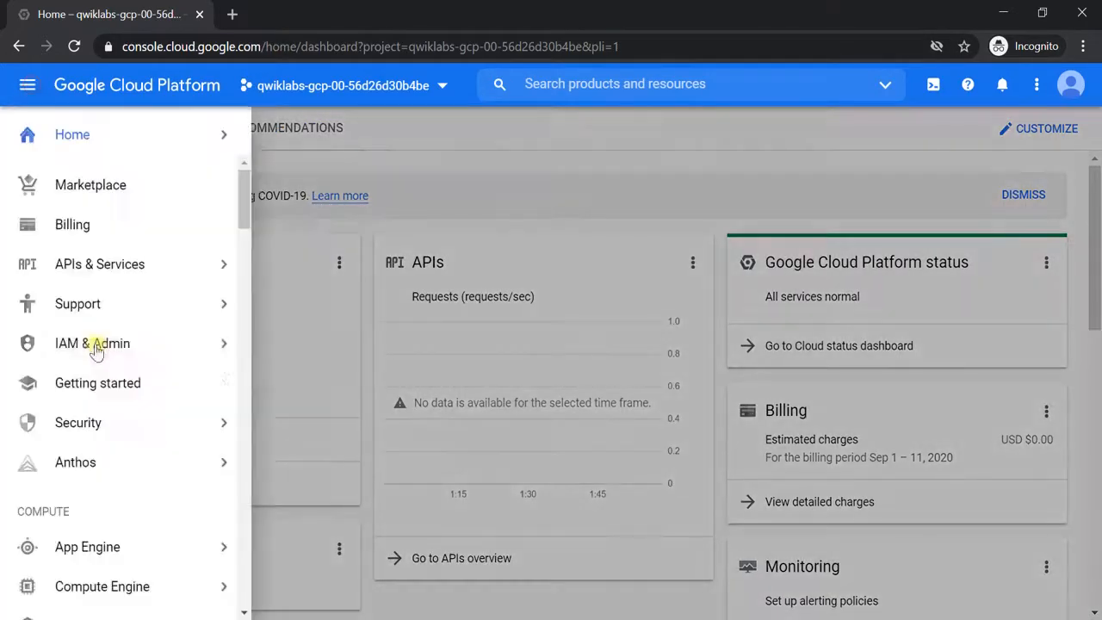
scroll(148, 387, "down", 3)
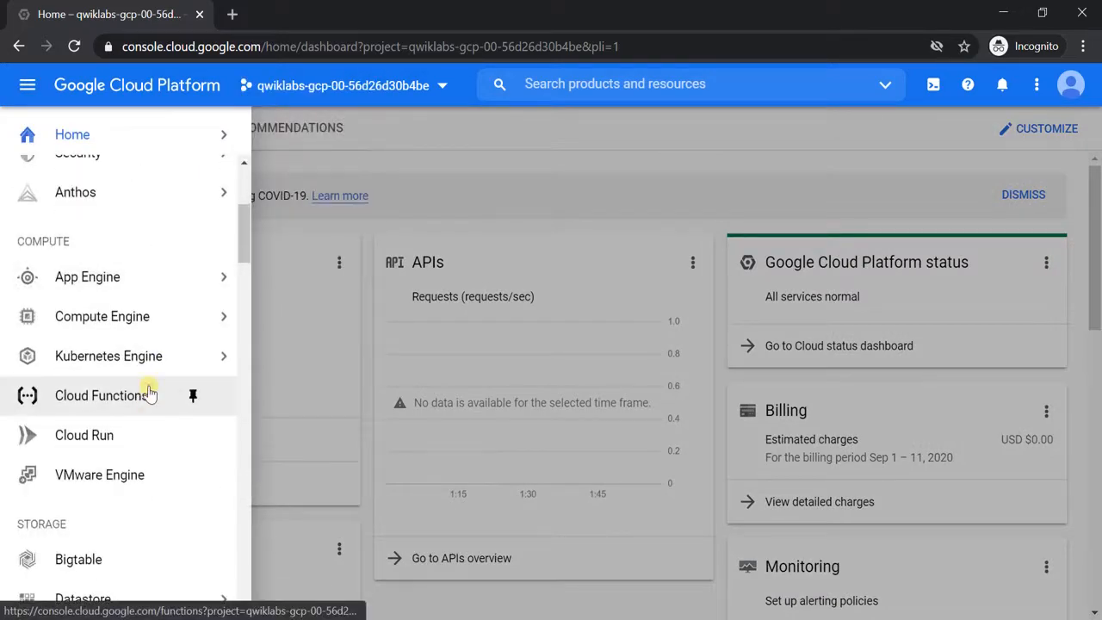
left_click(148, 392)
Go to Task 1 in the lab's challenge scenario and copy the function name magic_eight_ball
key("alt+Tab")
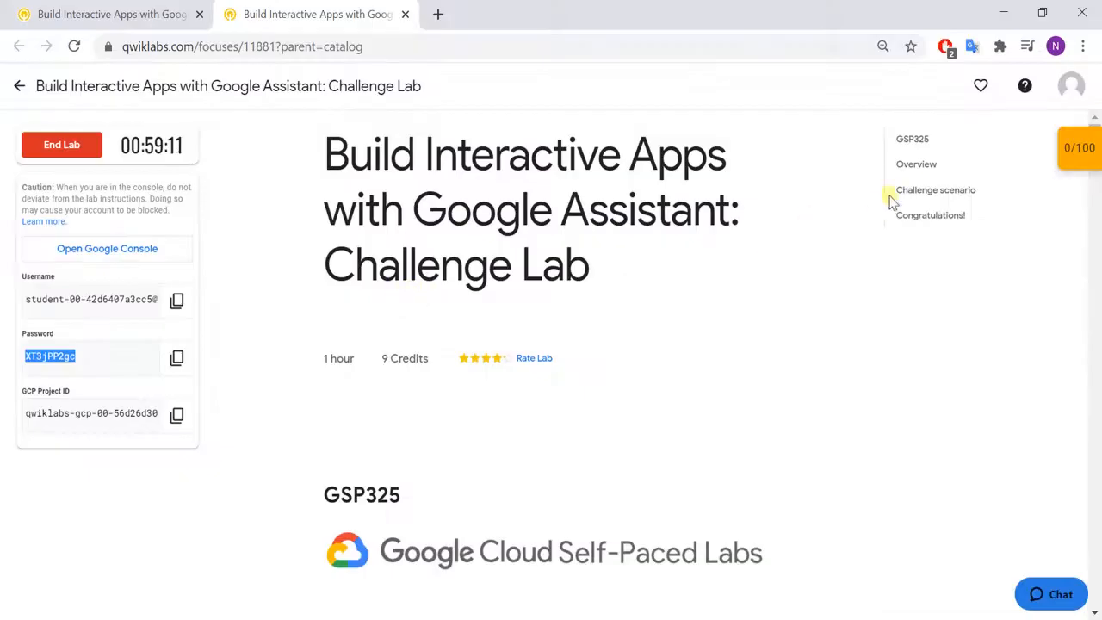
left_click(930, 191)
scroll(598, 426, "down", 1)
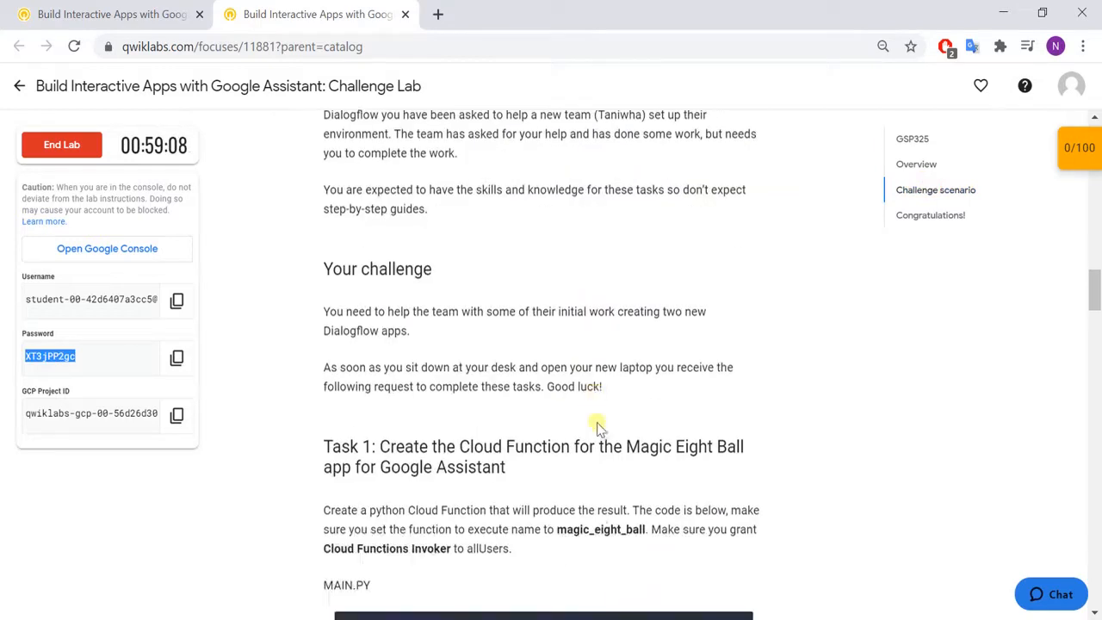
scroll(599, 426, "down", 2)
double_click(607, 350)
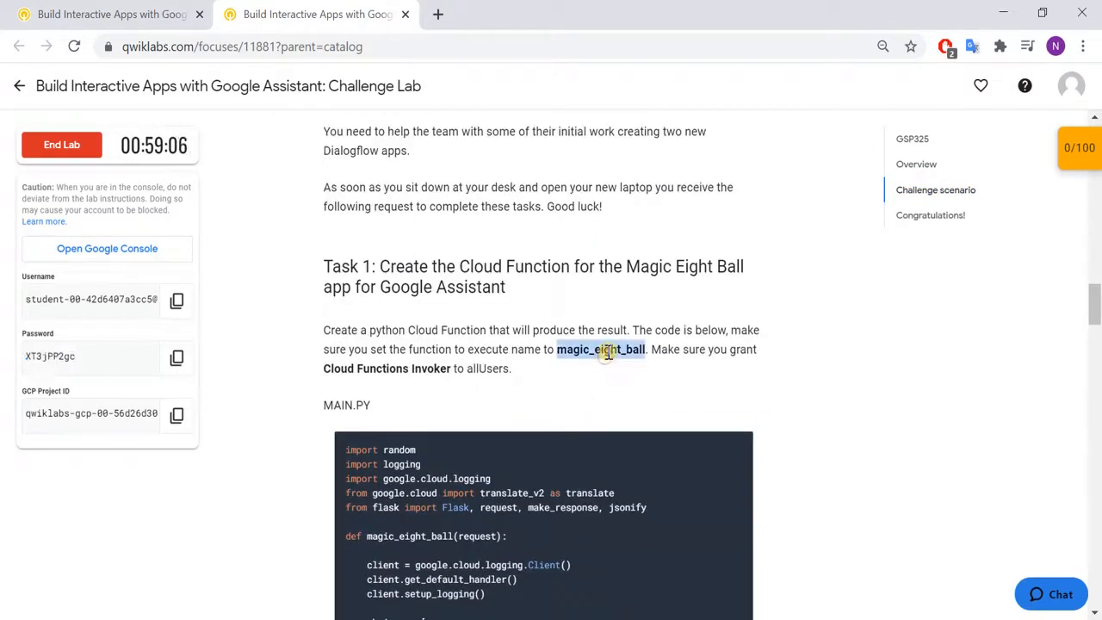
Return to the Cloud console and create a new Cloud Function named magic_eight_ball
key("alt+Tab")
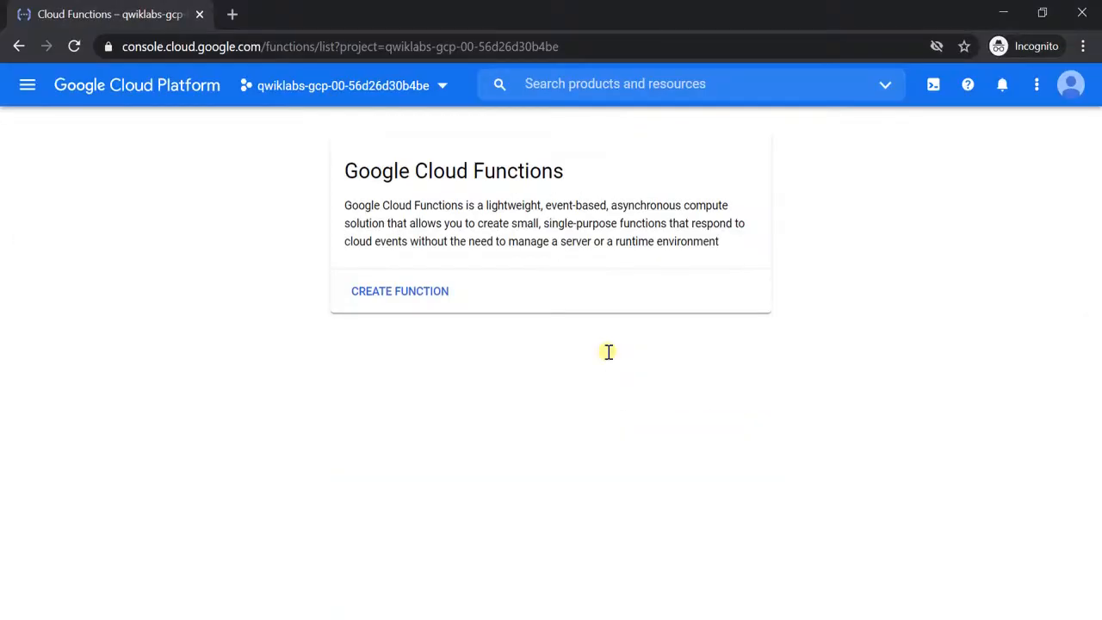
left_click(412, 298)
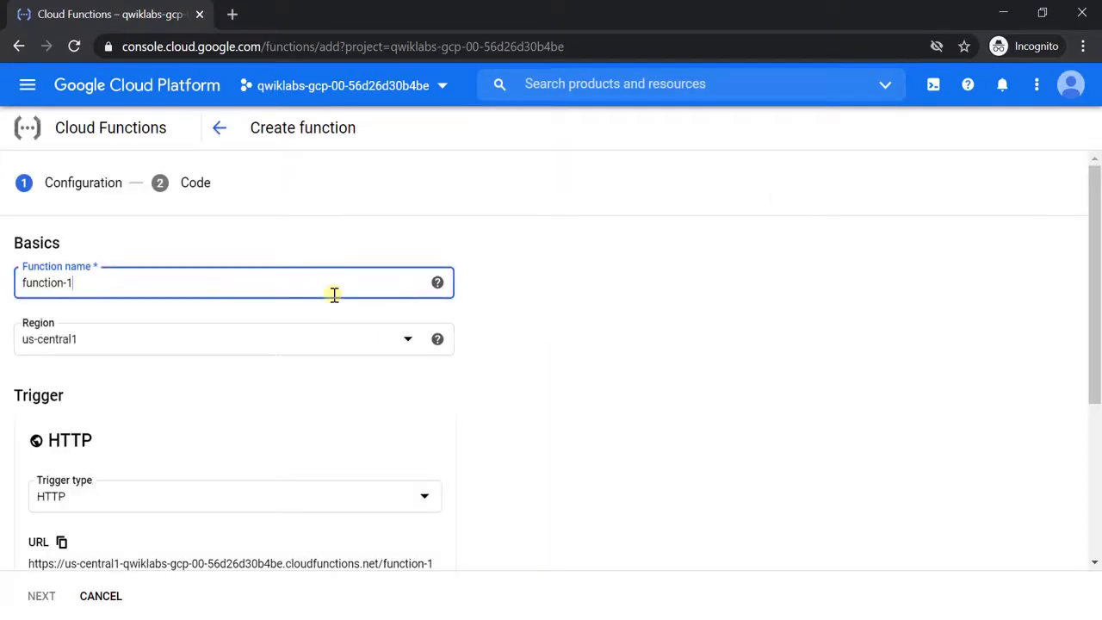
key("ctrl+s")
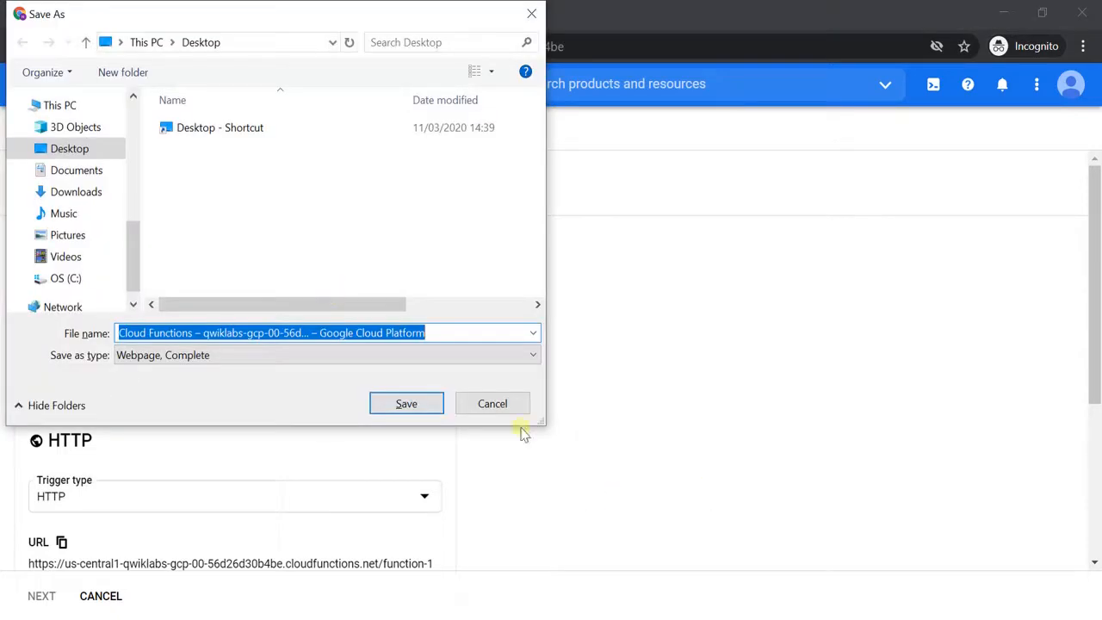
left_click(494, 405)
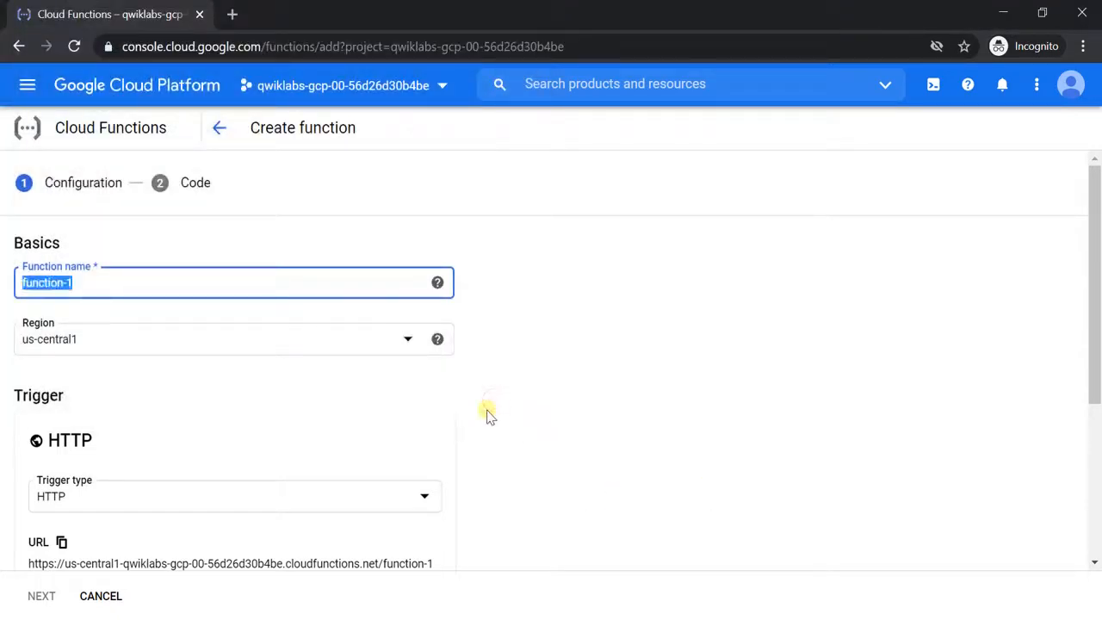
key("ctrl+v")
Allow unauthenticated invocations for the HTTP trigger, save it, and proceed to the function's code configuration
scroll(251, 364, "down", 3)
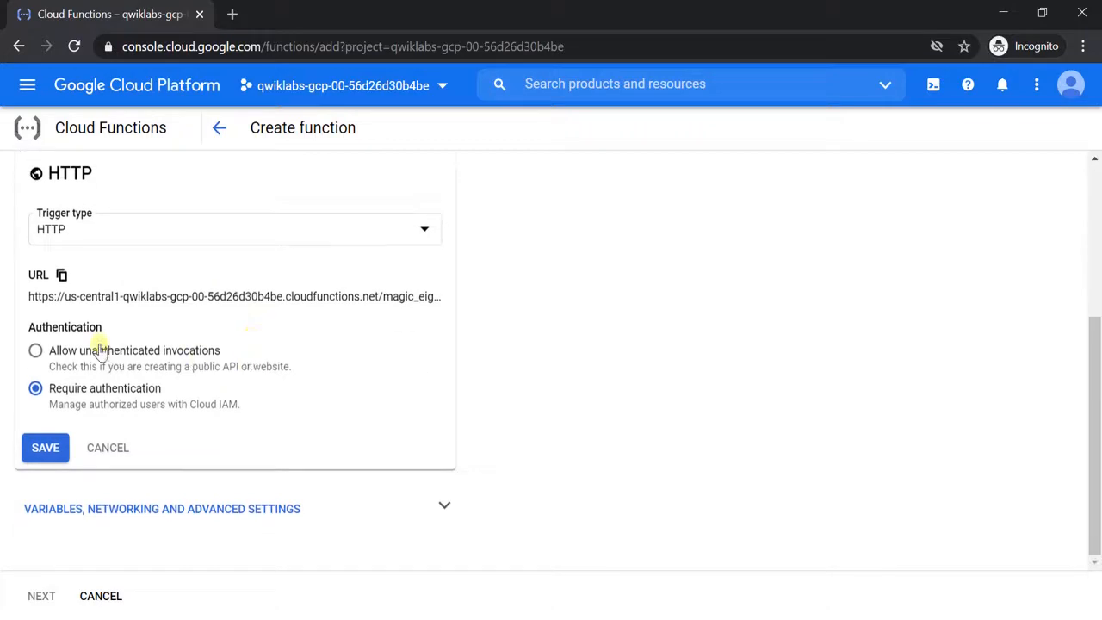
left_click(99, 349)
left_click(57, 454)
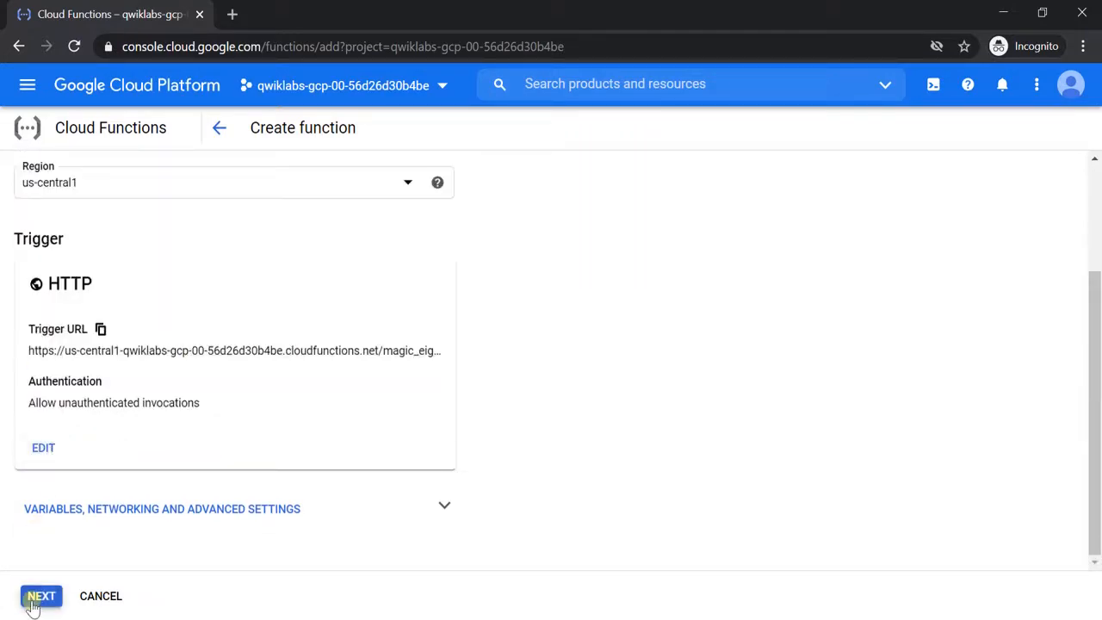
left_click(37, 598)
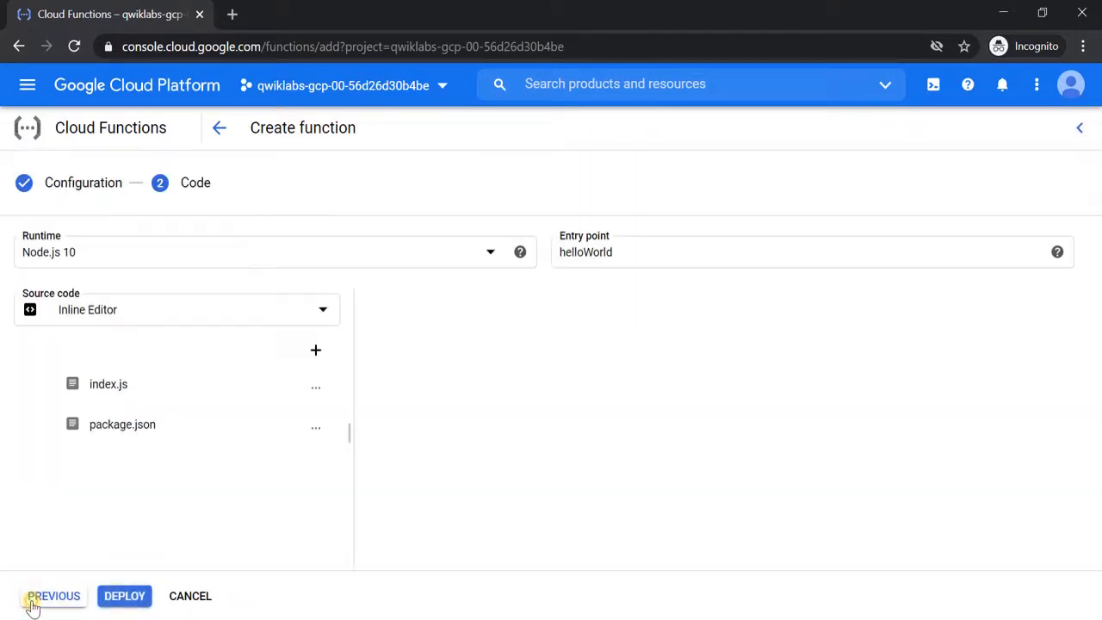
Set the function's runtime to Python 3.7
left_click(138, 252)
scroll(163, 399, "down", 1)
left_click(160, 433)
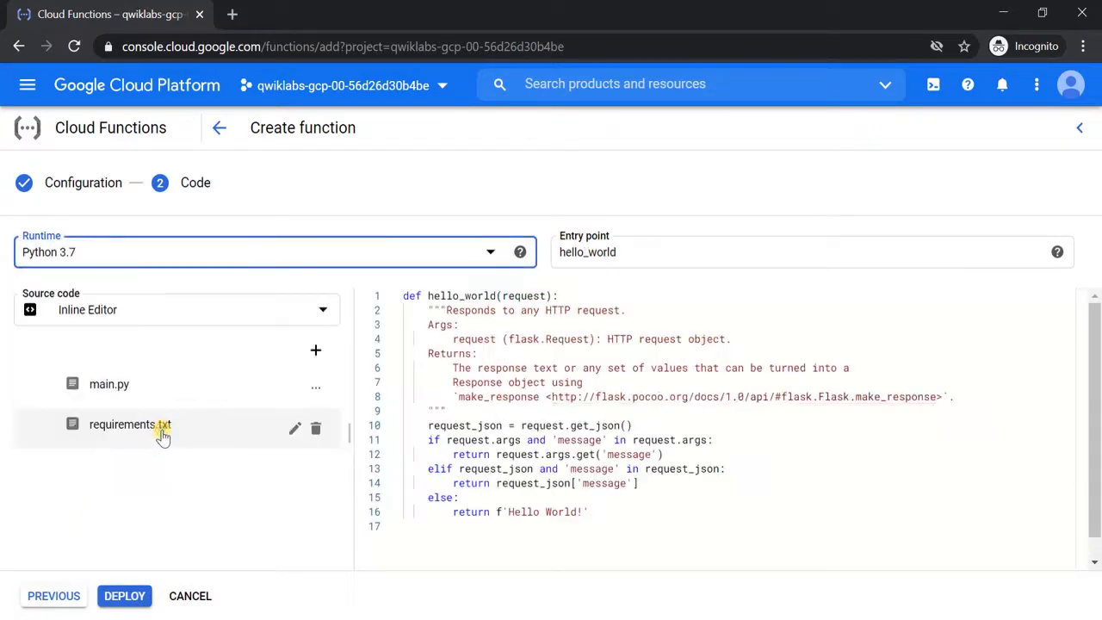
Replace the contents of main.py with the MAIN.PY code copied from the lab instructions
key("alt+Tab")
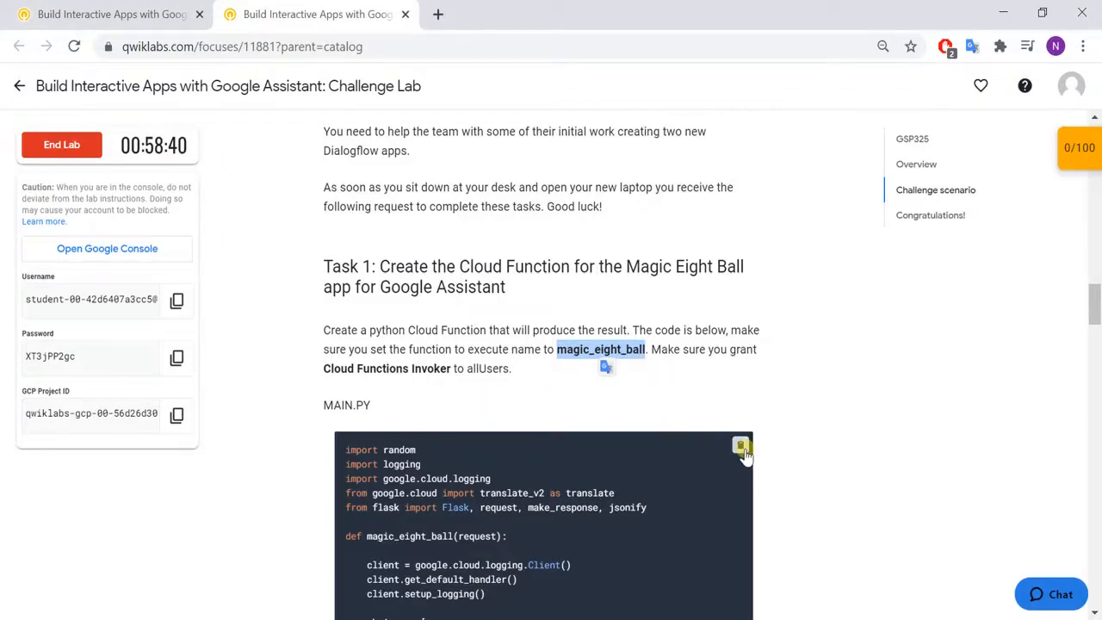
left_click(742, 449)
key("alt+Tab")
key("ctrl+a")
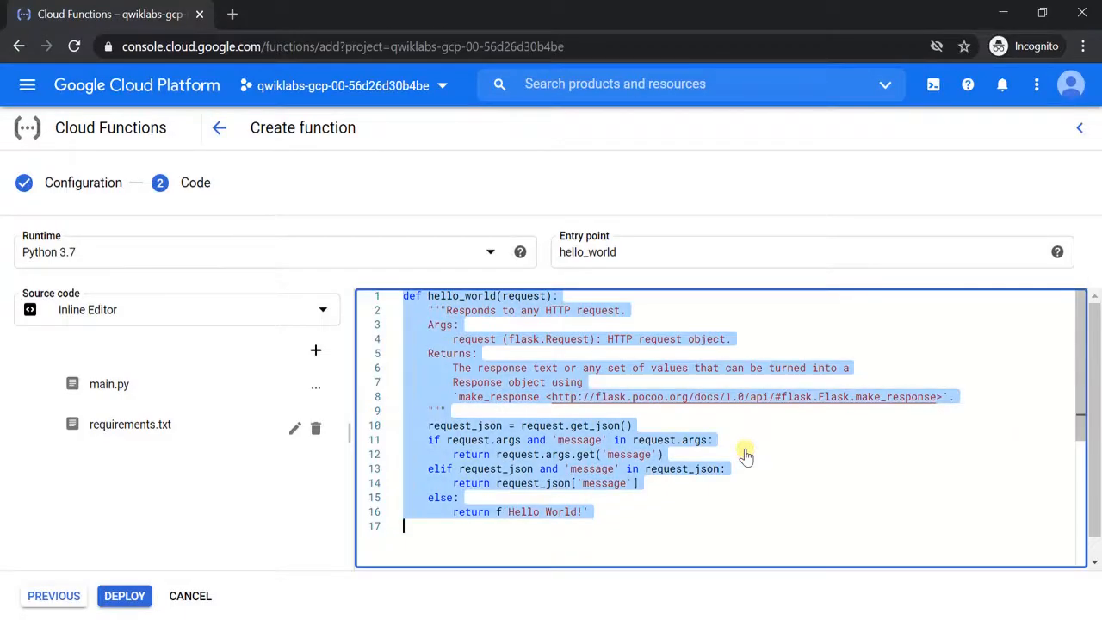
key("ctrl+v")
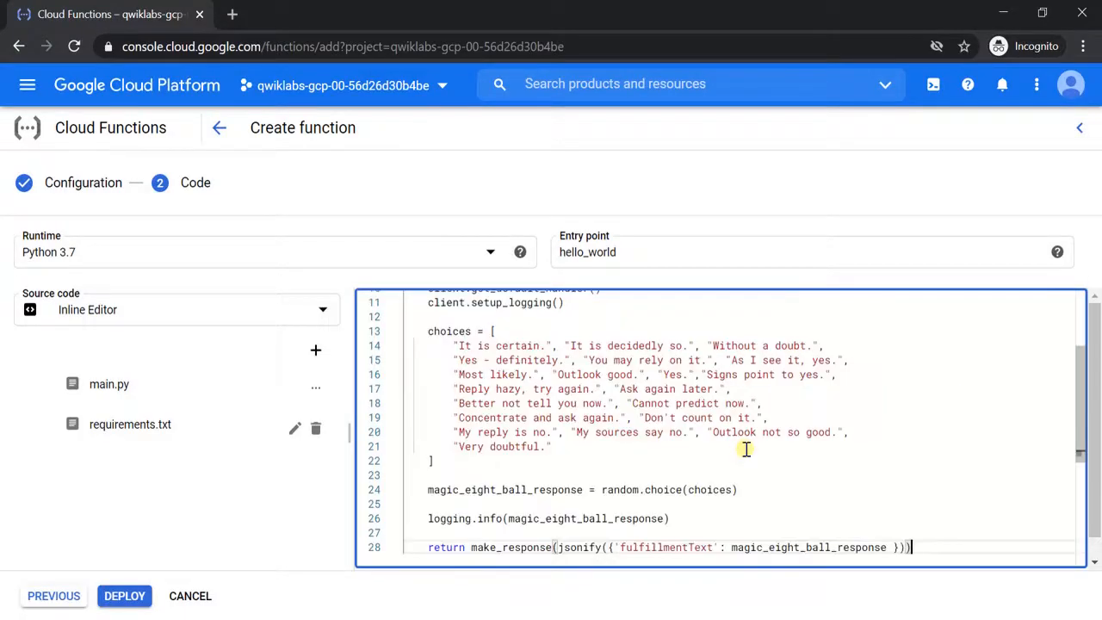
Replace the contents of requirements.txt with google-cloud-translate and google-cloud-logging, copied from the lab instructions
left_click(180, 441)
key("alt+Tab")
scroll(387, 439, "down", 5)
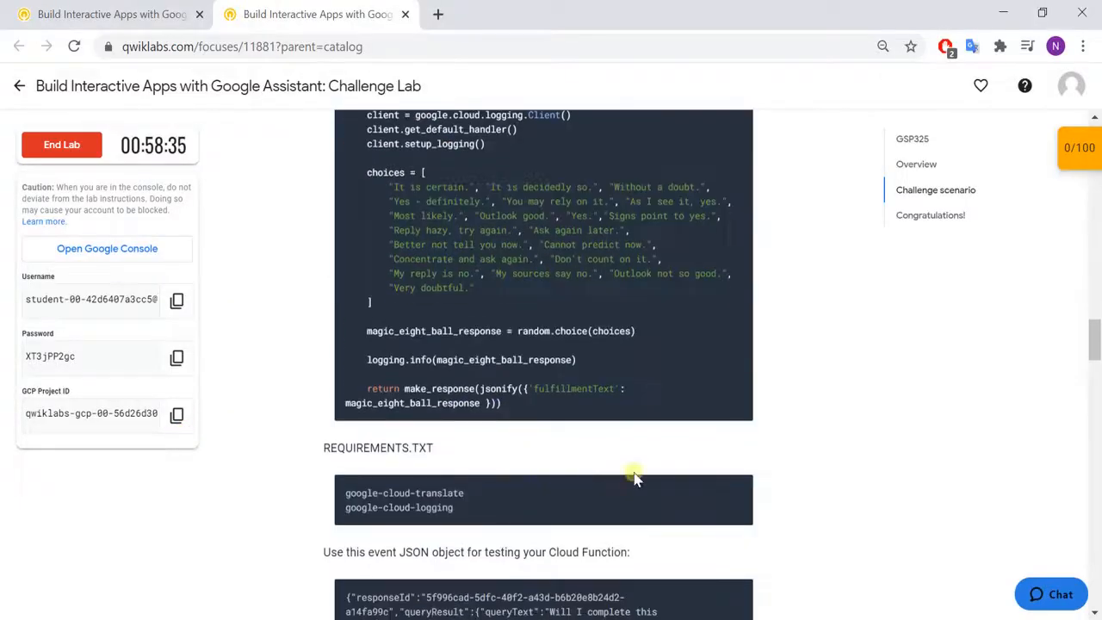
left_click(744, 482)
key("alt+Tab")
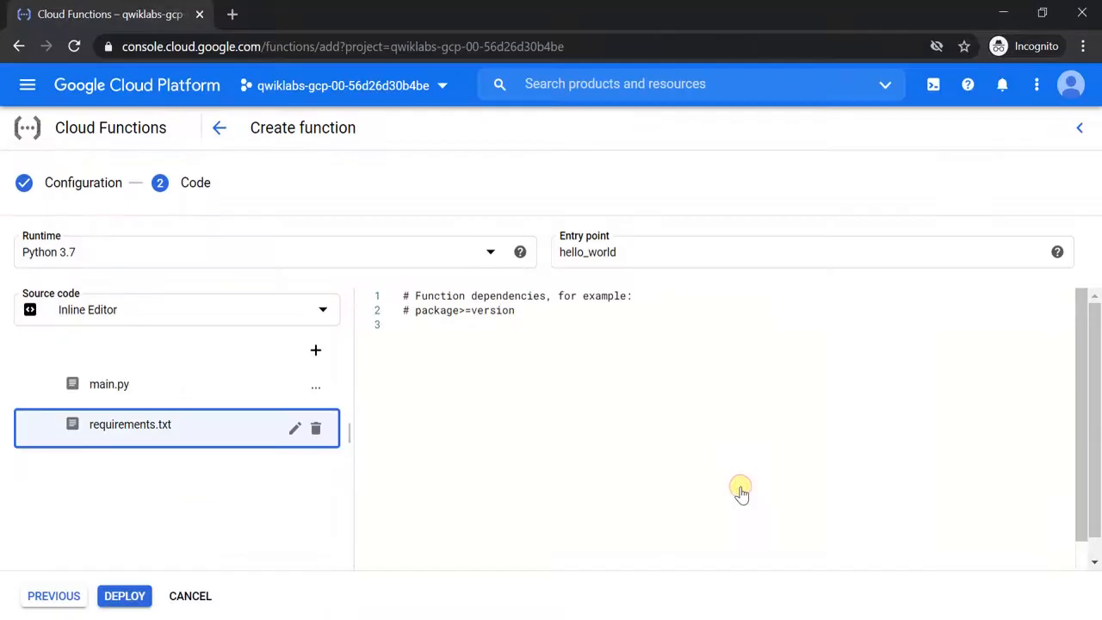
key("ctrl+a")
key("ctrl+v")
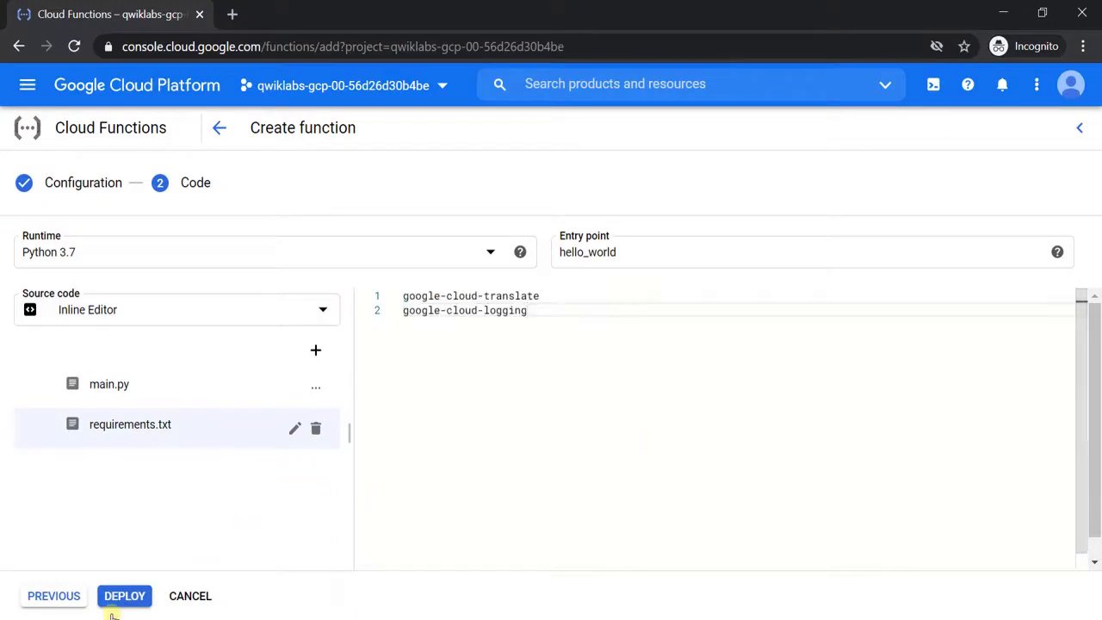
Set the entry point to magic_eight_ball and deploy the function
left_click(644, 251)
double_click(644, 252)
key("super+v")
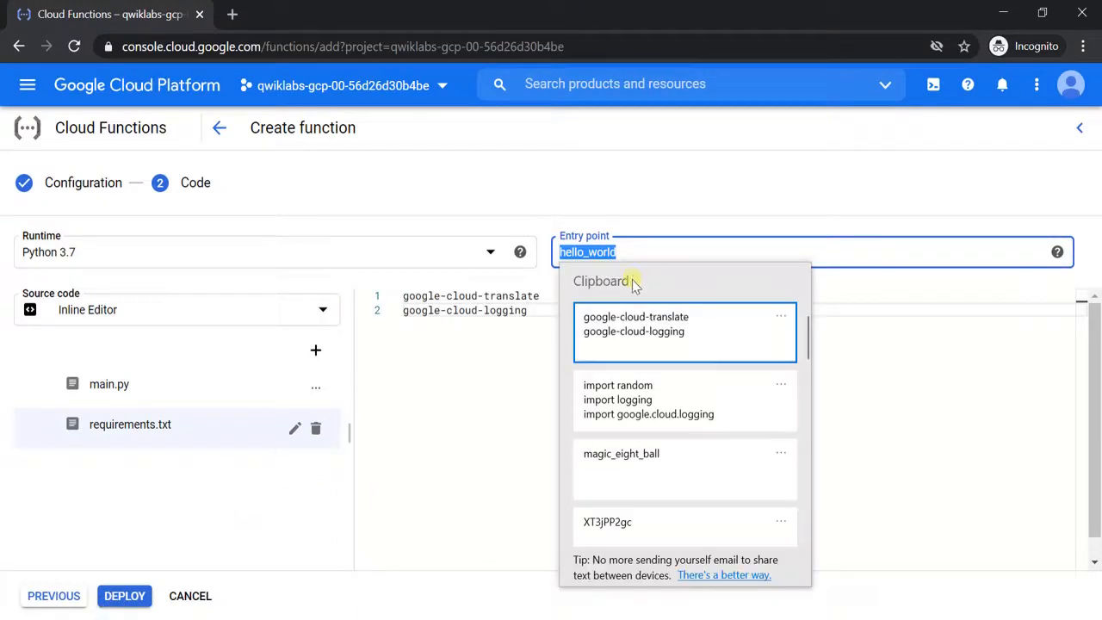
left_click(626, 472)
scroll(451, 432, "down", 1)
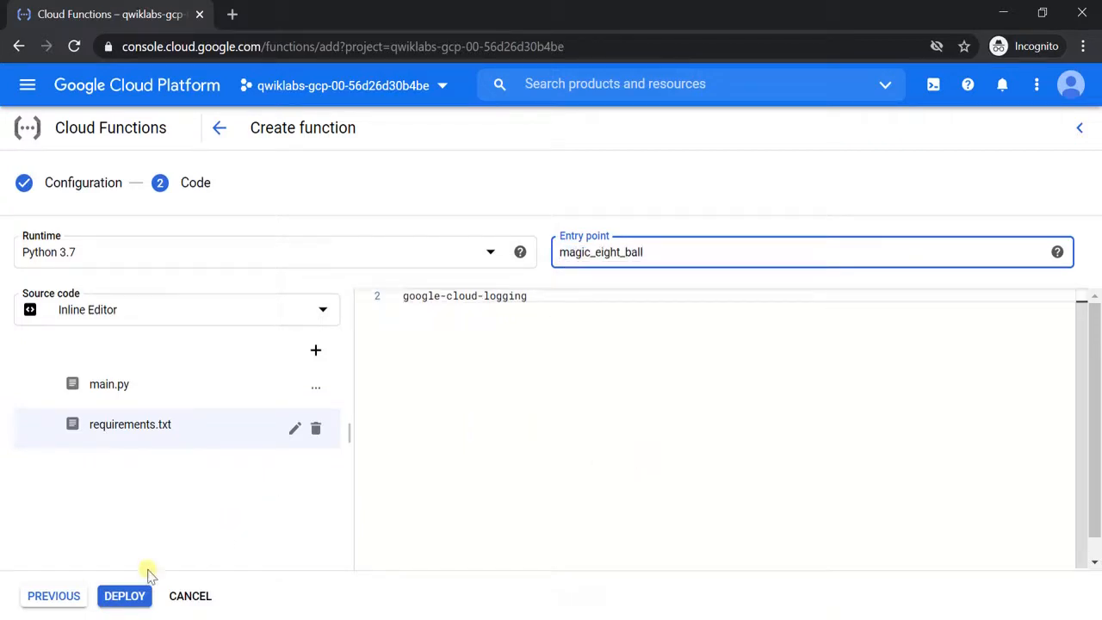
left_click(123, 596)
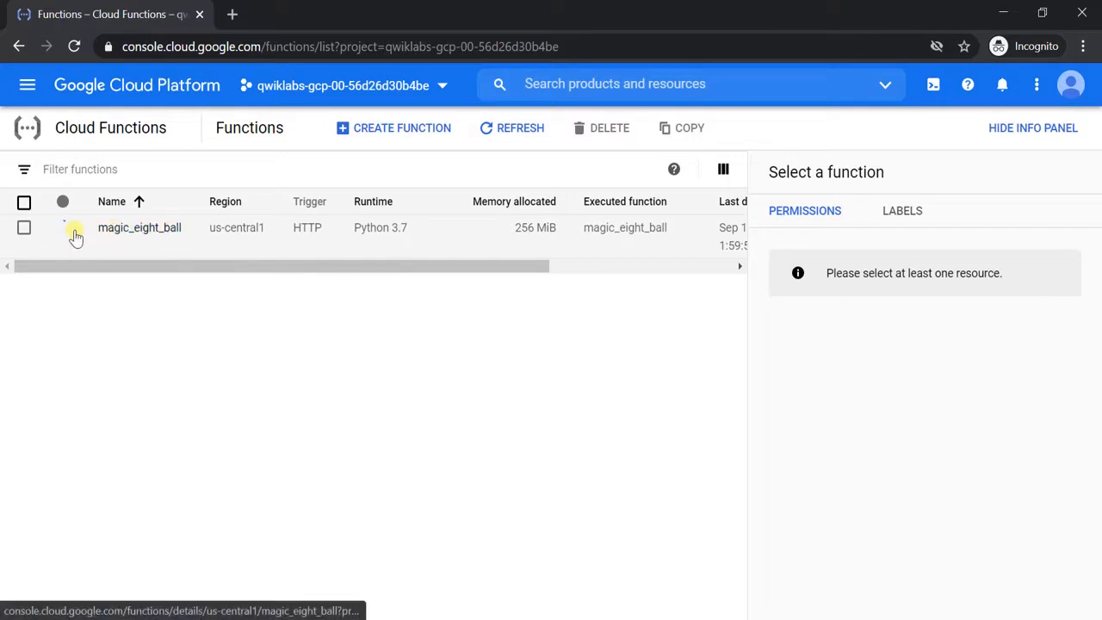
Switch to the Qwiklabs instructions and review Task 1's requirement to grant Cloud Functions Invoker to allUsers
mouse_move(64, 236)
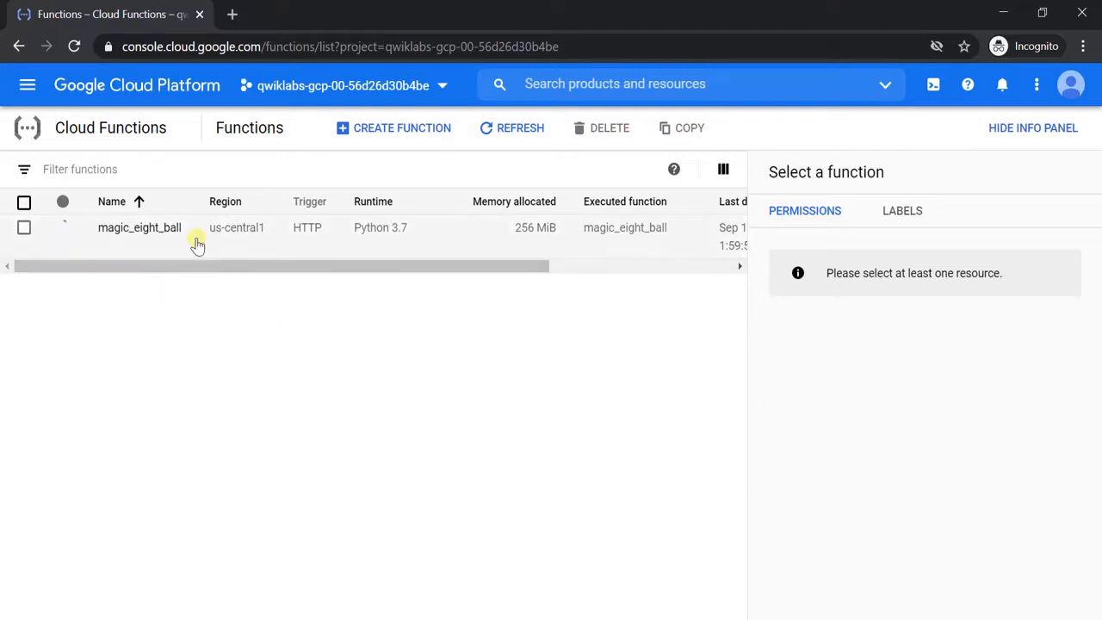
key("alt+Tab")
scroll(514, 352, "down", 4)
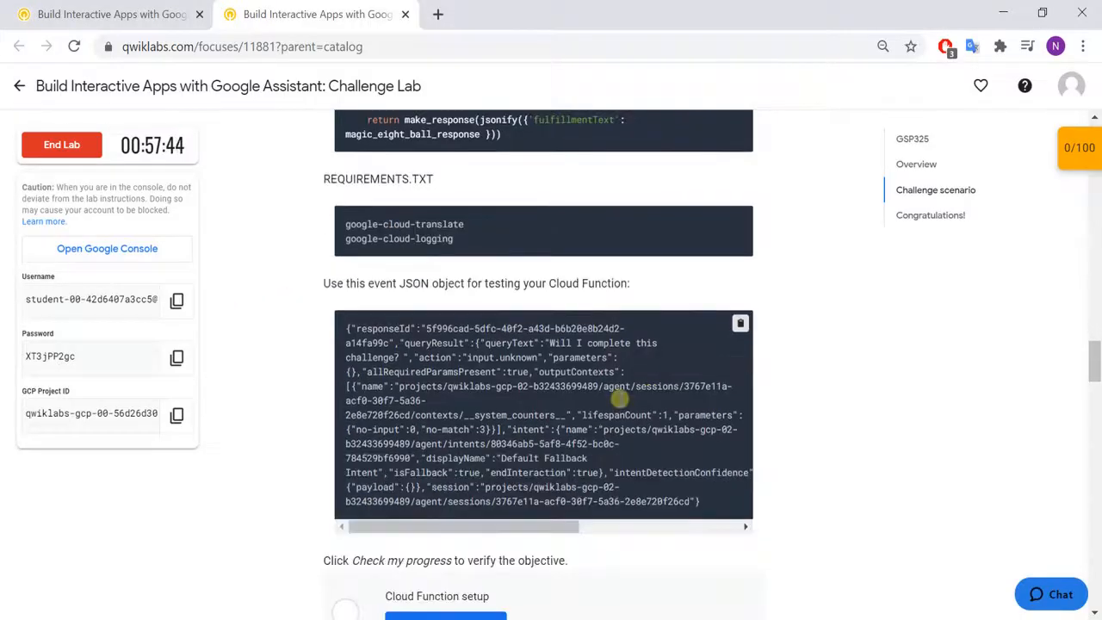
scroll(622, 399, "up", 8)
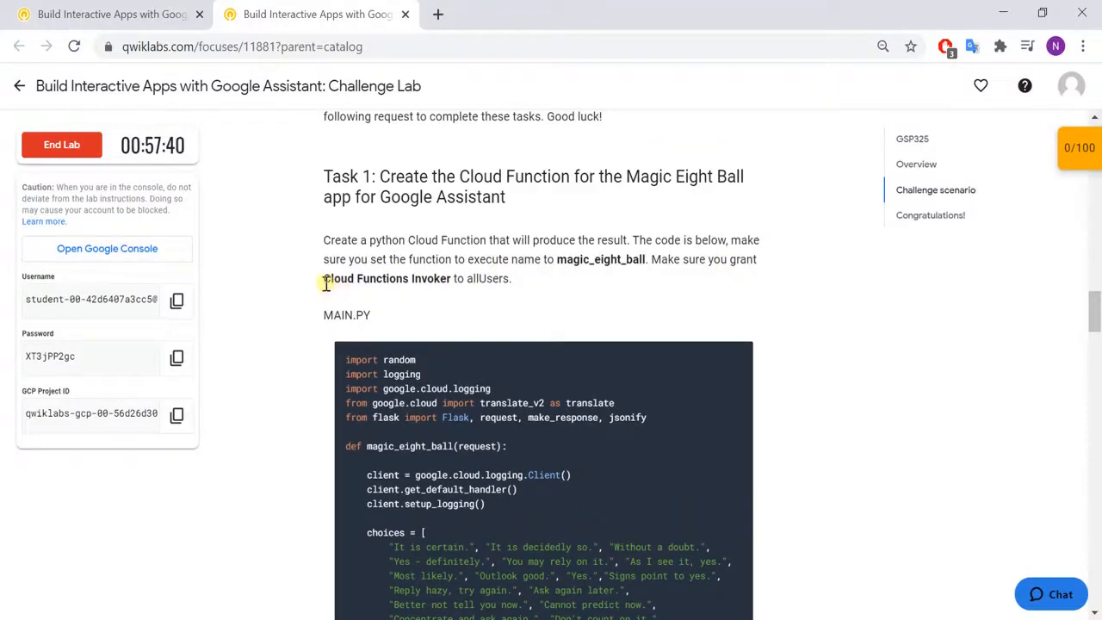
left_click_drag(325, 284, 448, 290)
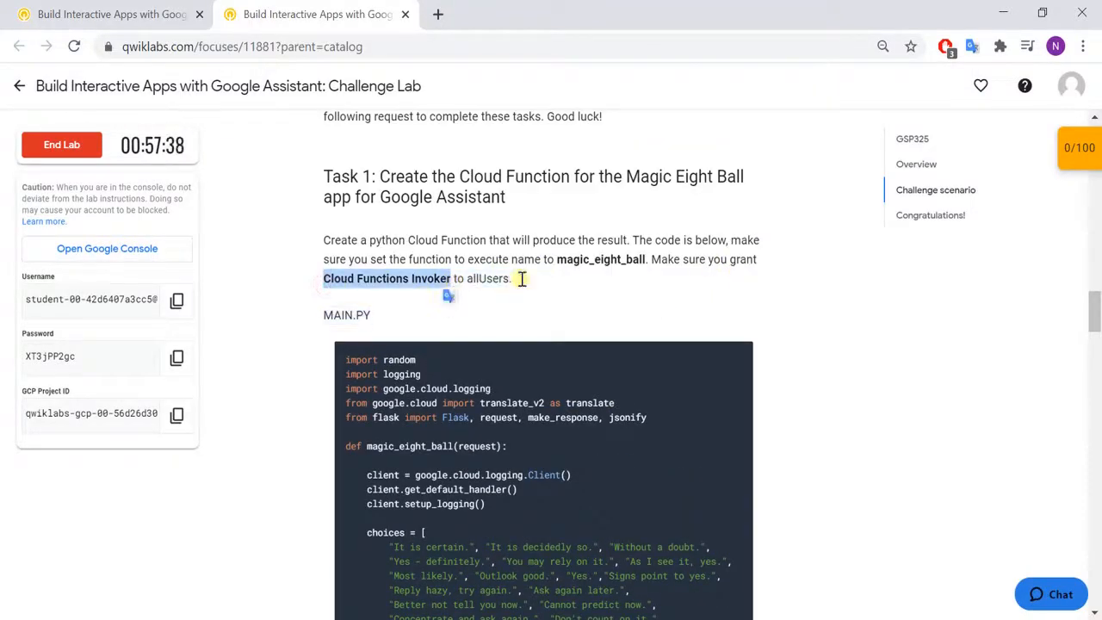
left_click(535, 287)
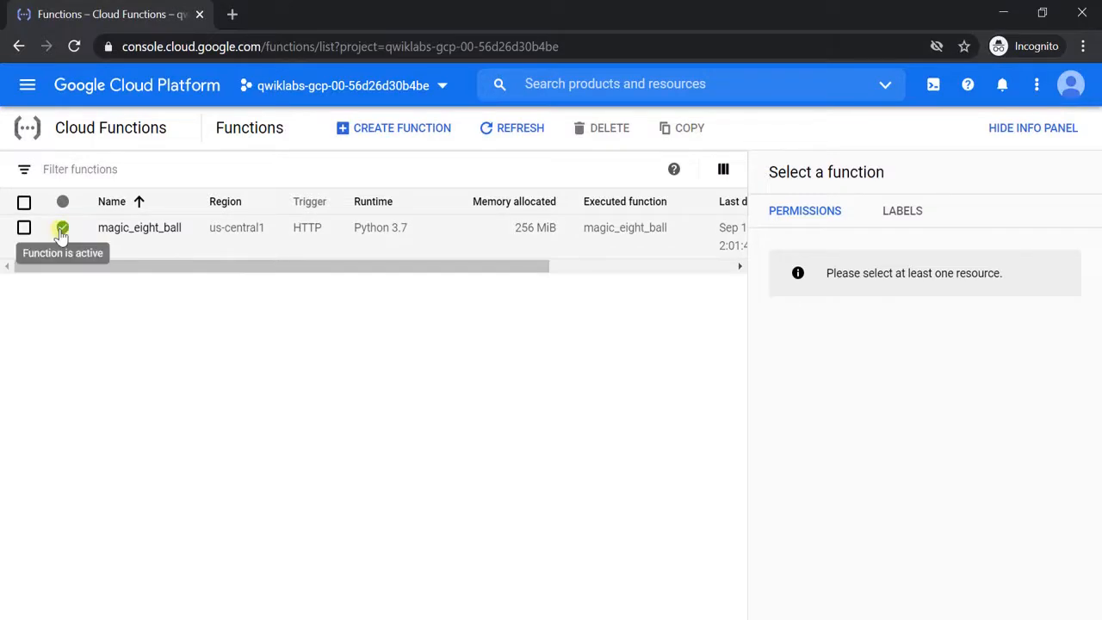
In Cloud Functions, examine the magic_eight_ball function's permissions and select the allUsers member to check its role
left_click(146, 217)
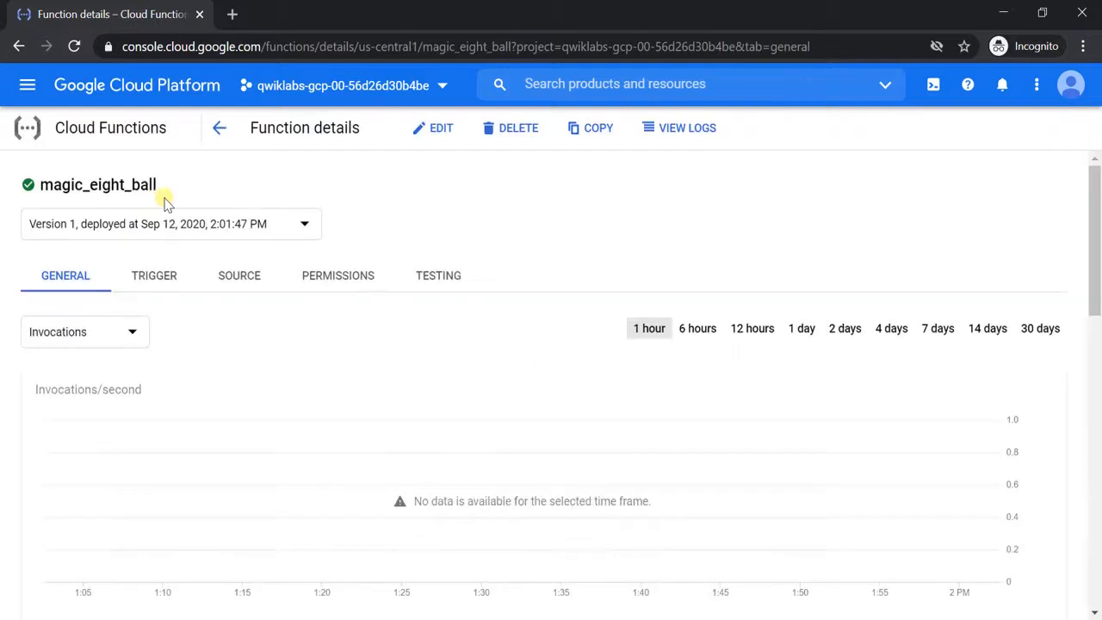
left_click(176, 287)
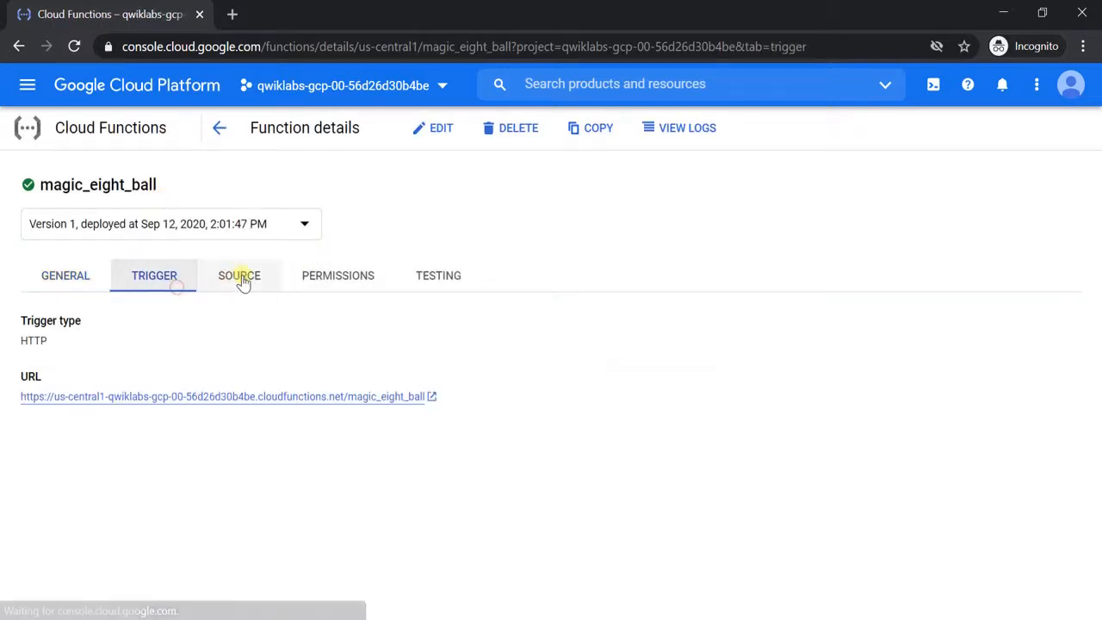
left_click(242, 279)
left_click(315, 278)
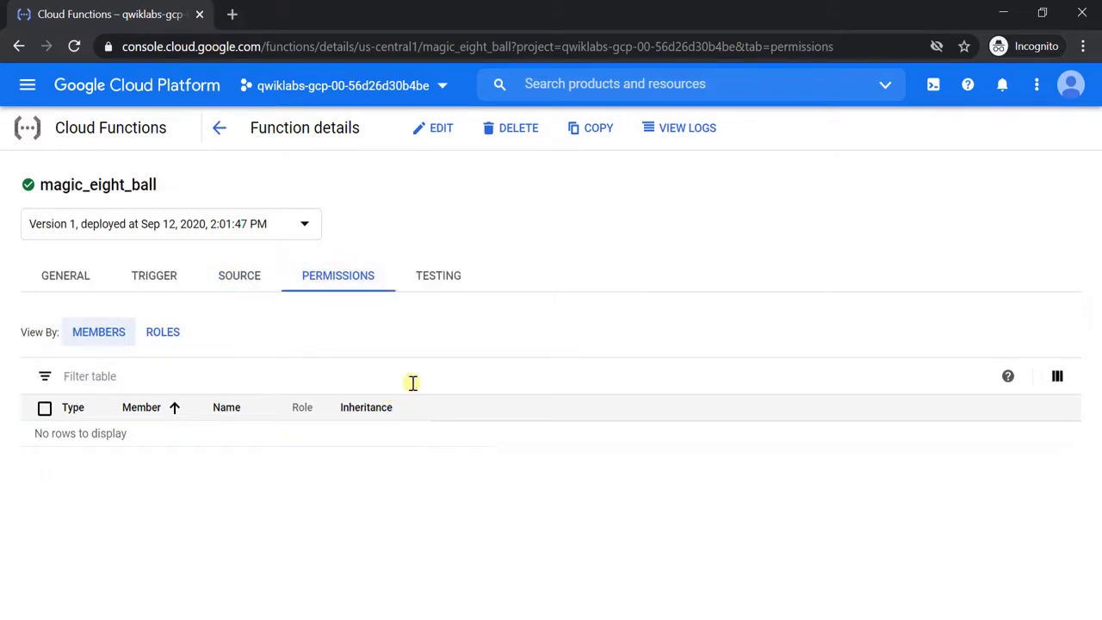
scroll(415, 382, "down", 2)
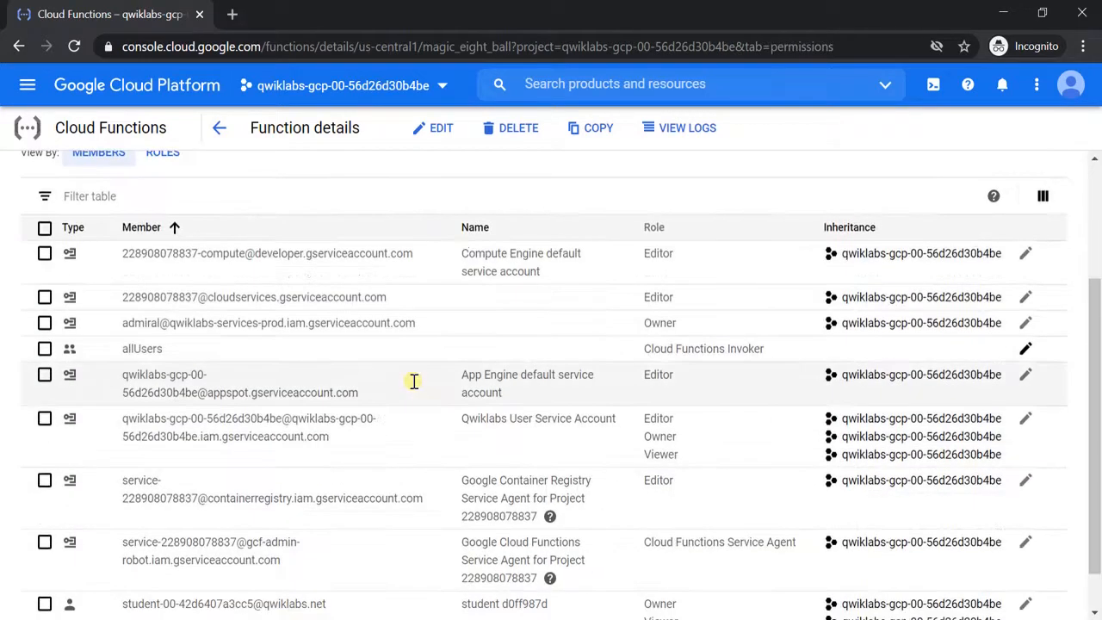
left_click(44, 349)
scroll(664, 369, "down", 1)
scroll(669, 374, "up", 3)
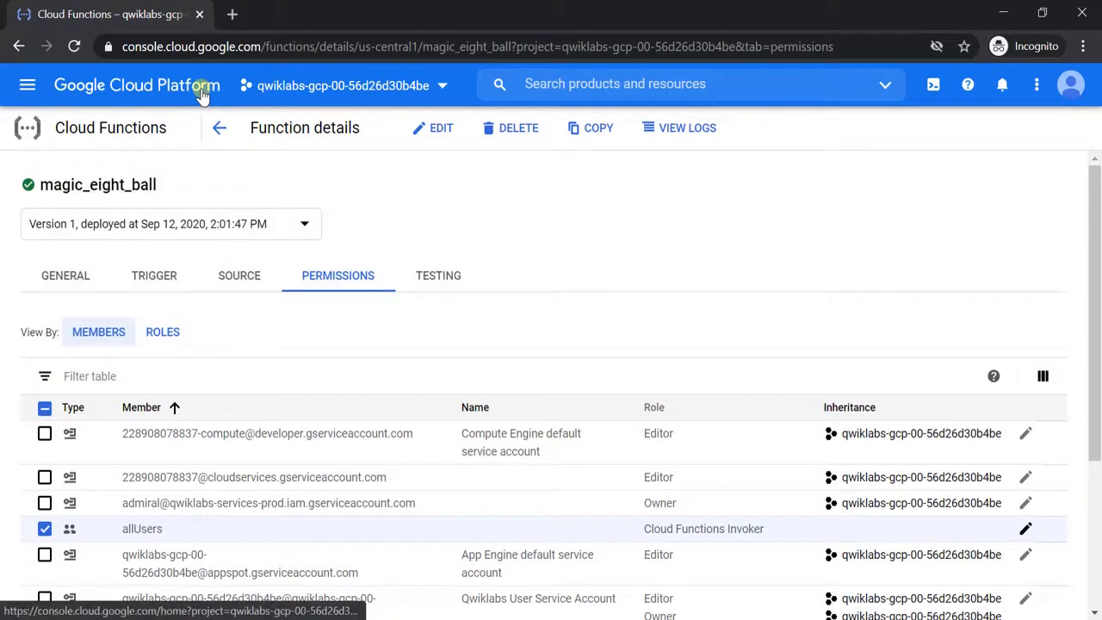
Return to the Qwiklabs page and check the progress of the Cloud Function setup objective
key("alt+Tab")
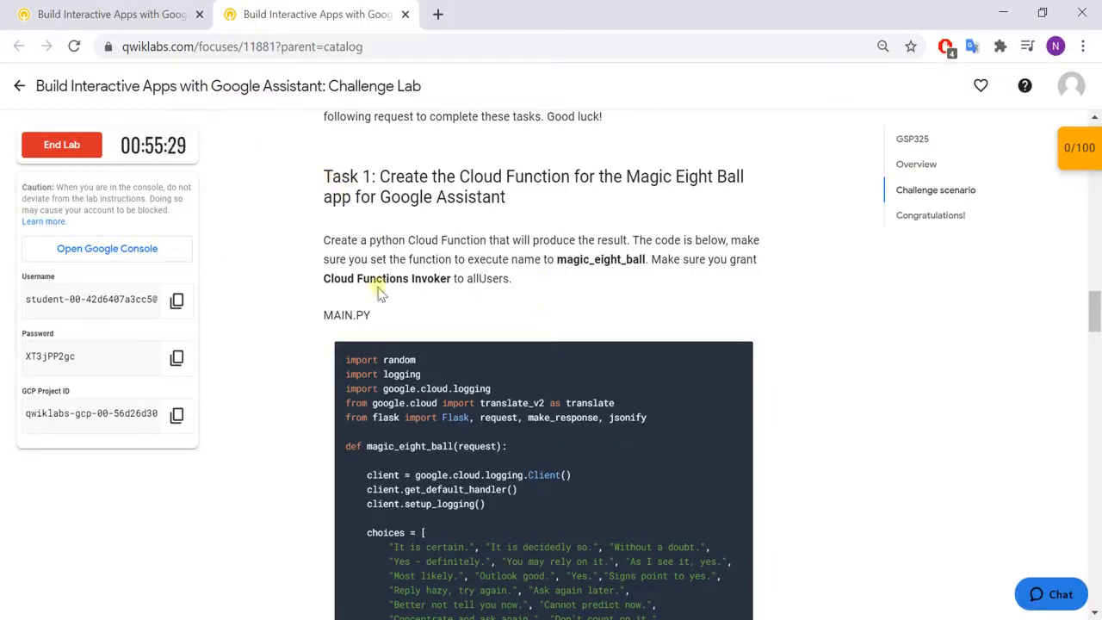
scroll(510, 287, "down", 10)
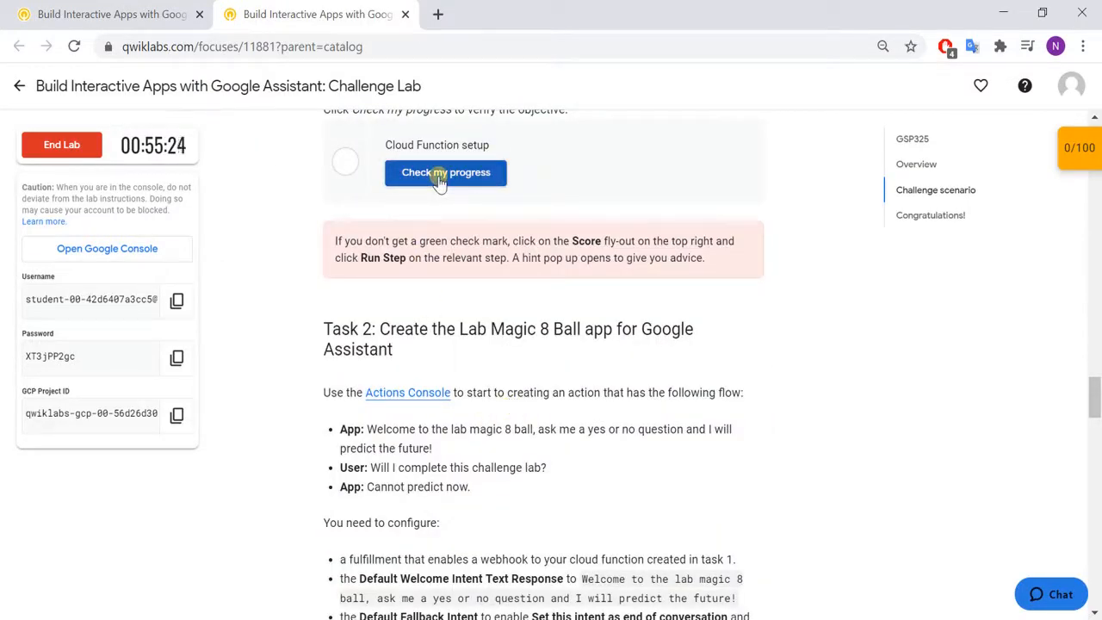
left_click(439, 176)
scroll(577, 245, "down", 1)
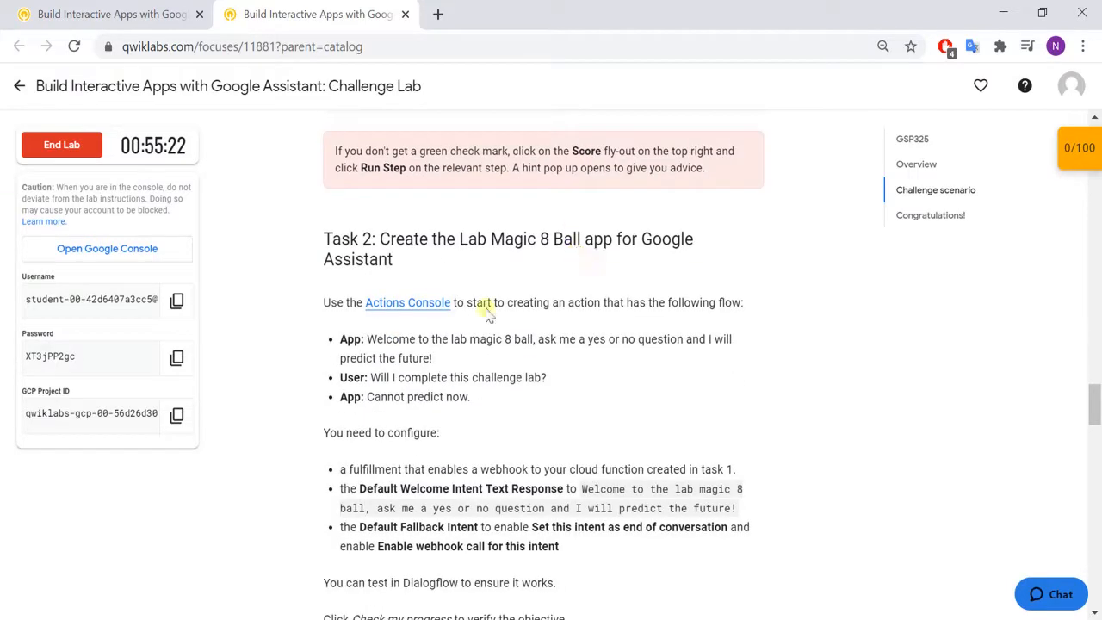
Find the Task 2 section of the lab instructions and open its Actions Console link in an incognito window
left_click_drag(378, 245, 431, 250)
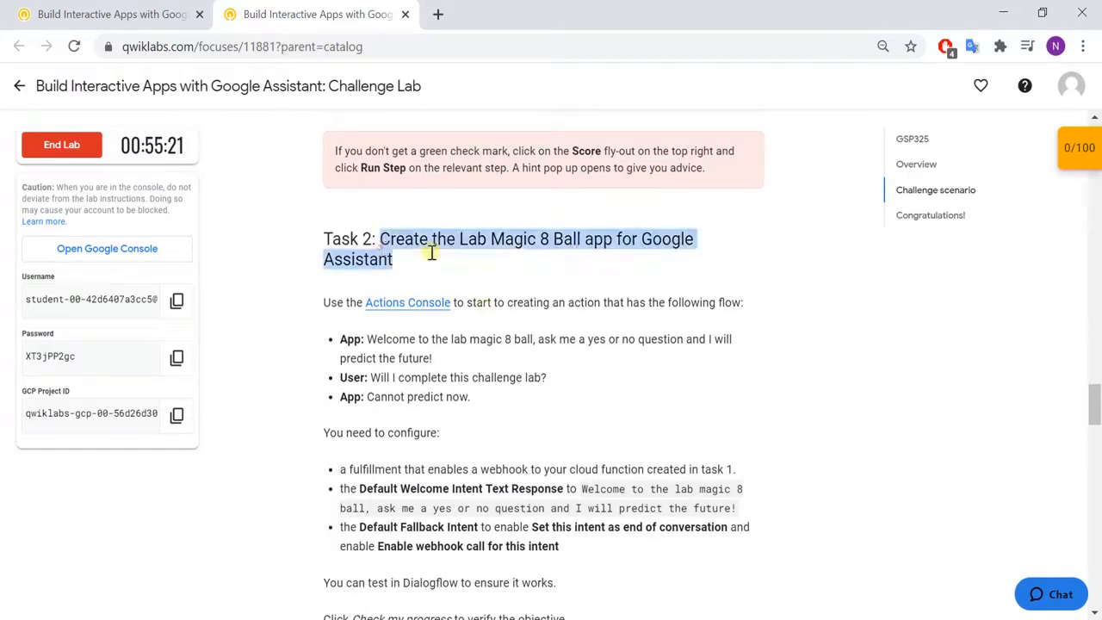
left_click(494, 259)
right_click(422, 308)
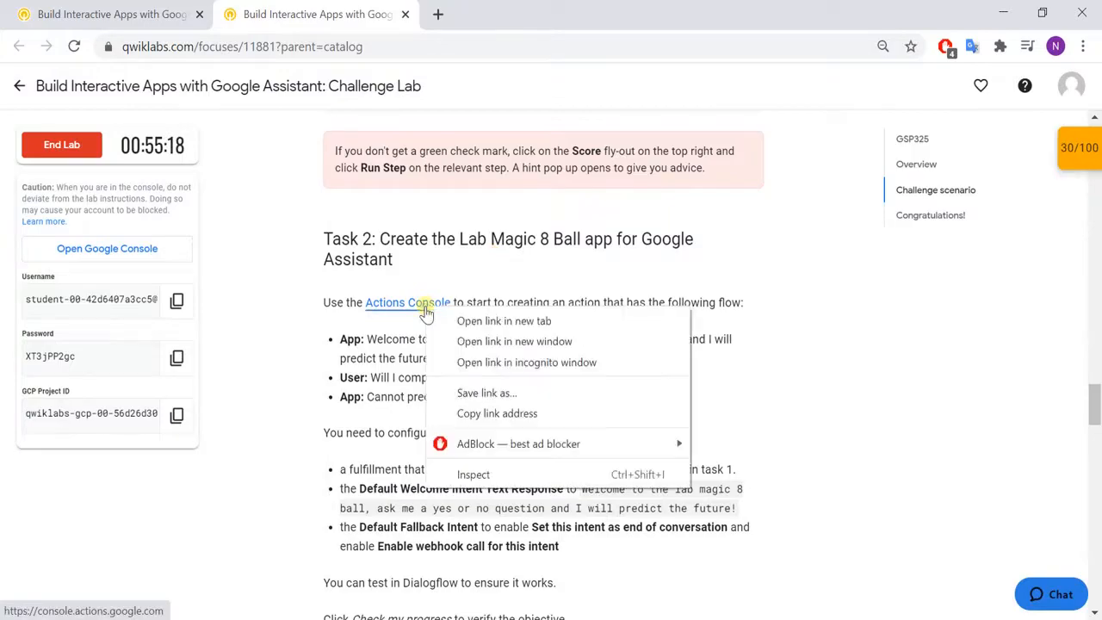
left_click(473, 363)
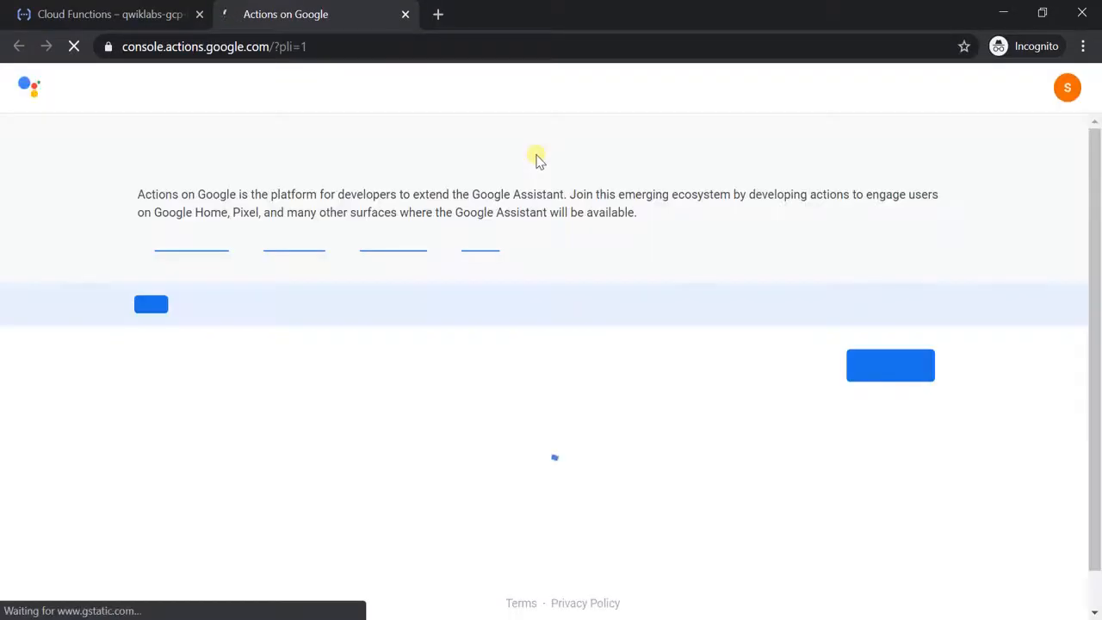
Start a new Actions project and accept the terms of service, answering Yes to updates and to surveys, with Indonesia as country
scroll(589, 310, "down", 2)
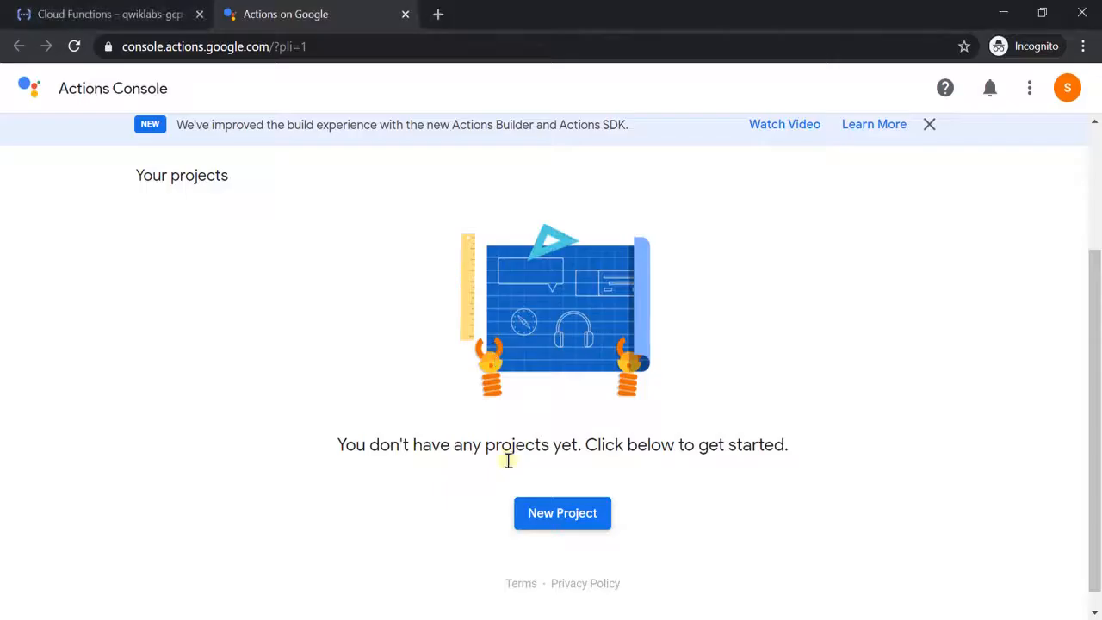
left_click(572, 517)
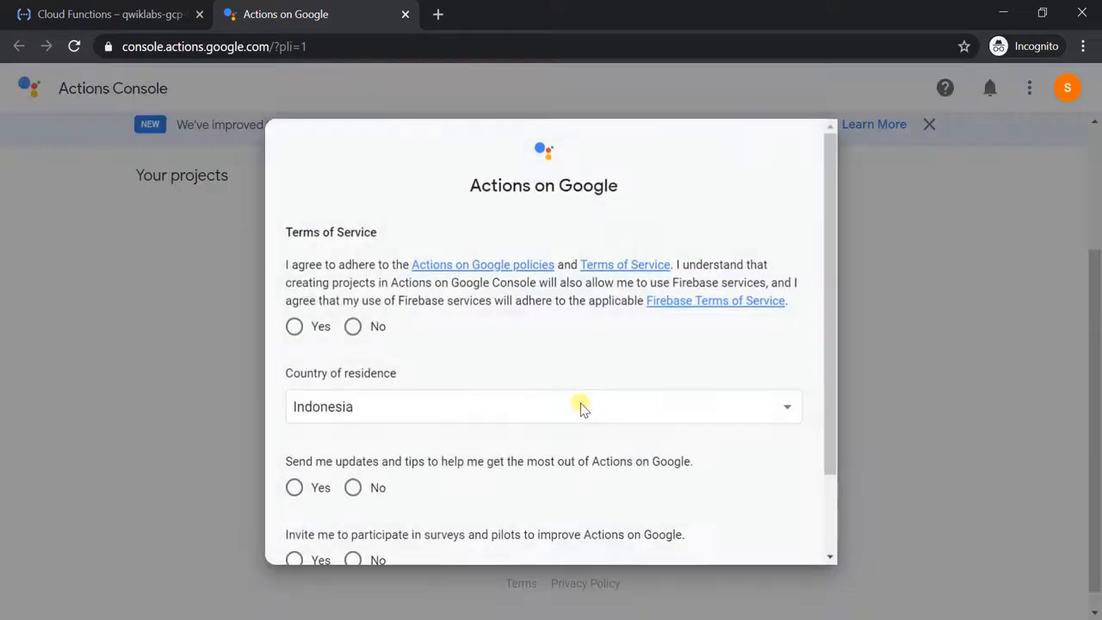
left_click(307, 332)
scroll(336, 388, "down", 1)
left_click(293, 384)
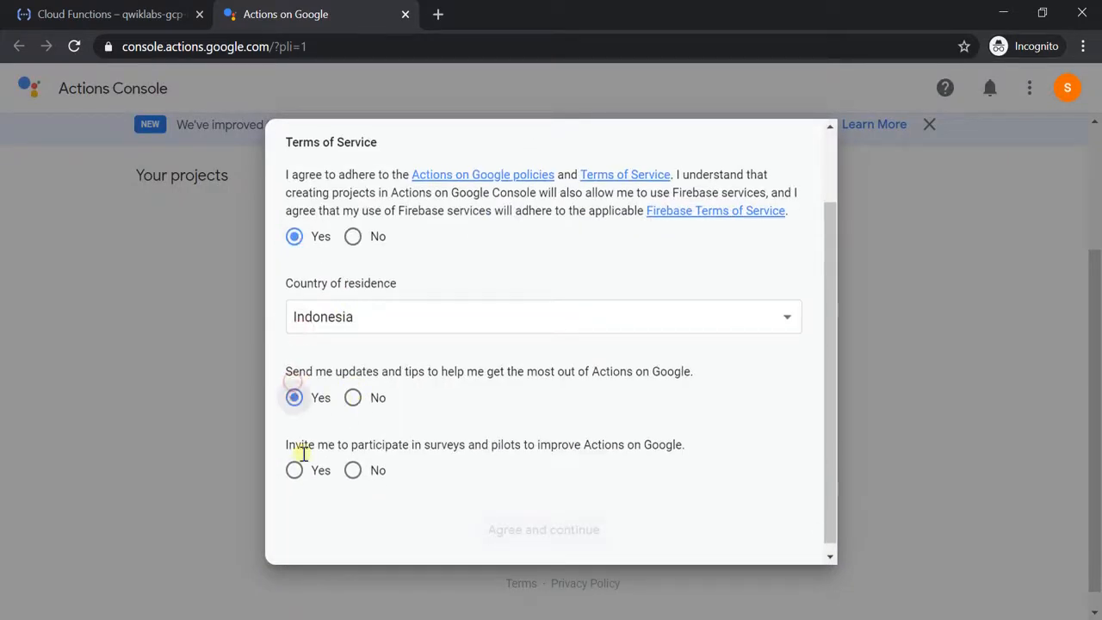
left_click(308, 472)
left_click(524, 536)
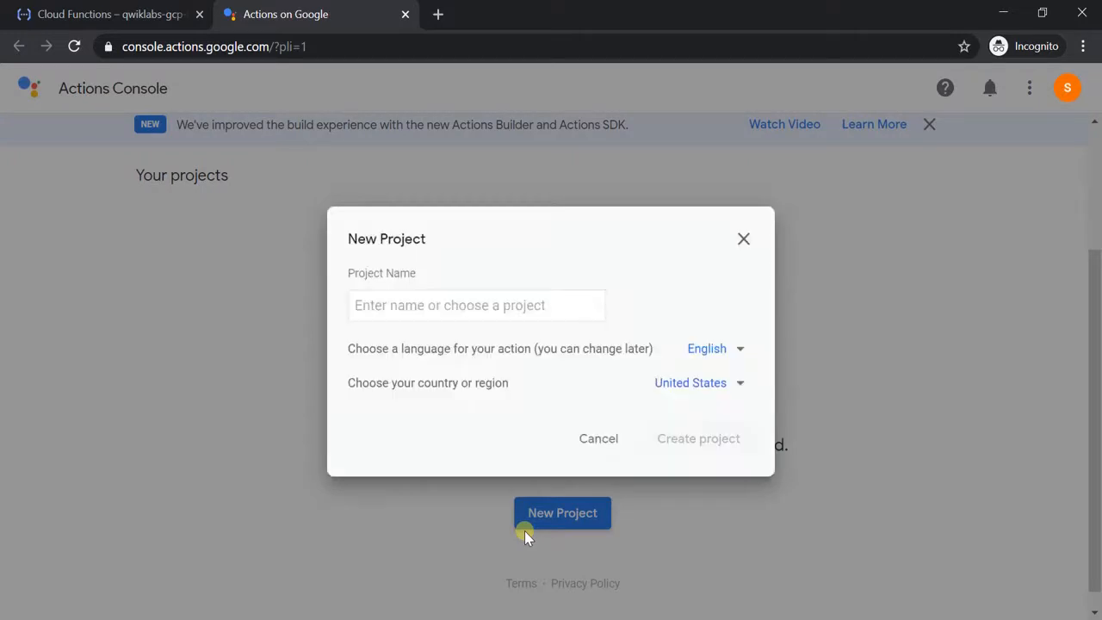
Import the existing project qwiklabs-gcp-00-56d26d30b4be as the new project, with English and United States
left_click(538, 318)
left_click(529, 360)
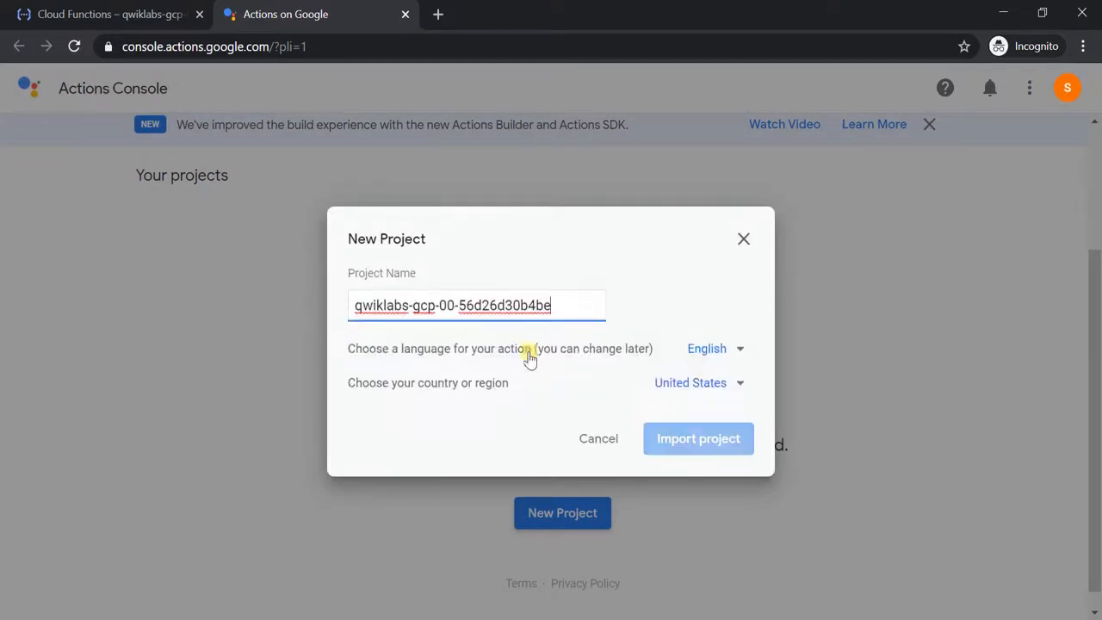
left_click(714, 445)
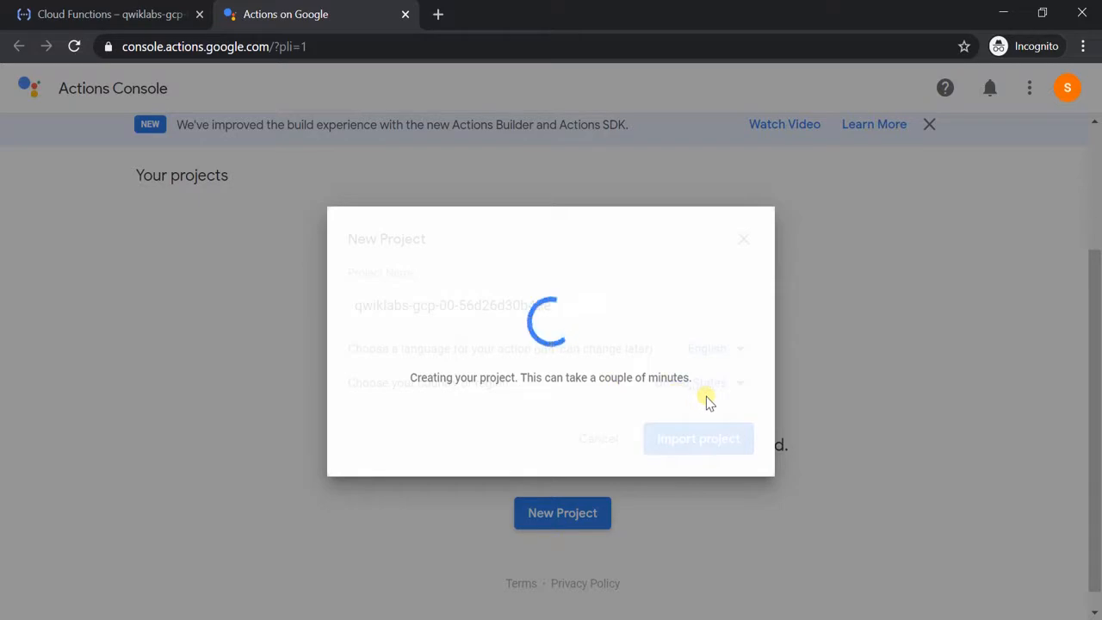
Review the Task 2 conversation flow, fulfillment and intent requirements in the Qwiklabs instructions
key("alt+Tab")
scroll(602, 401, "down", 1)
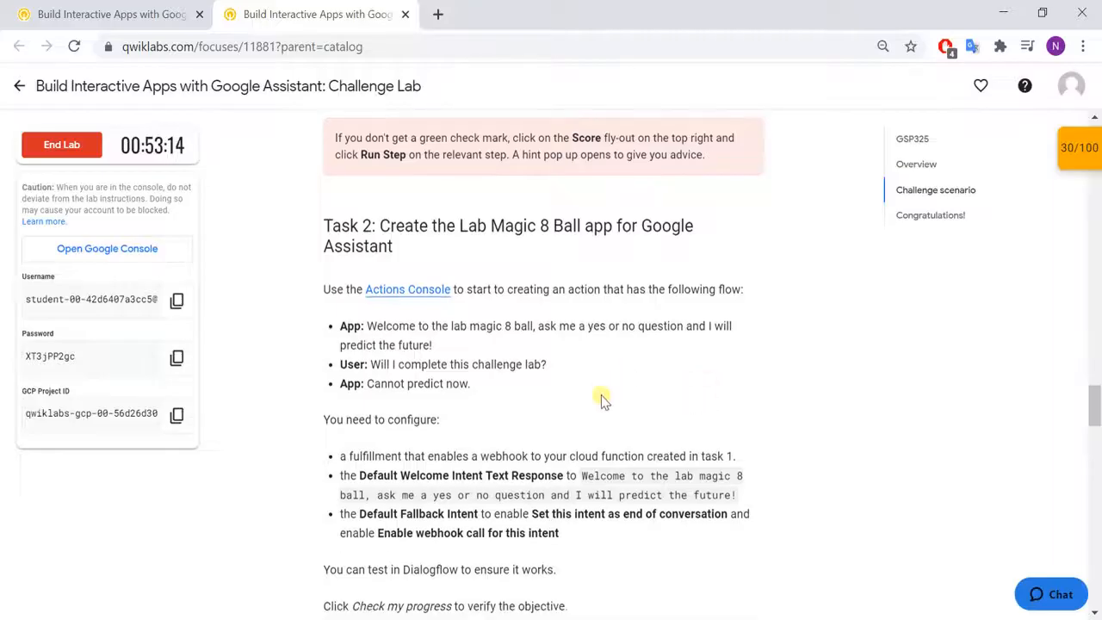
scroll(603, 397, "down", 1)
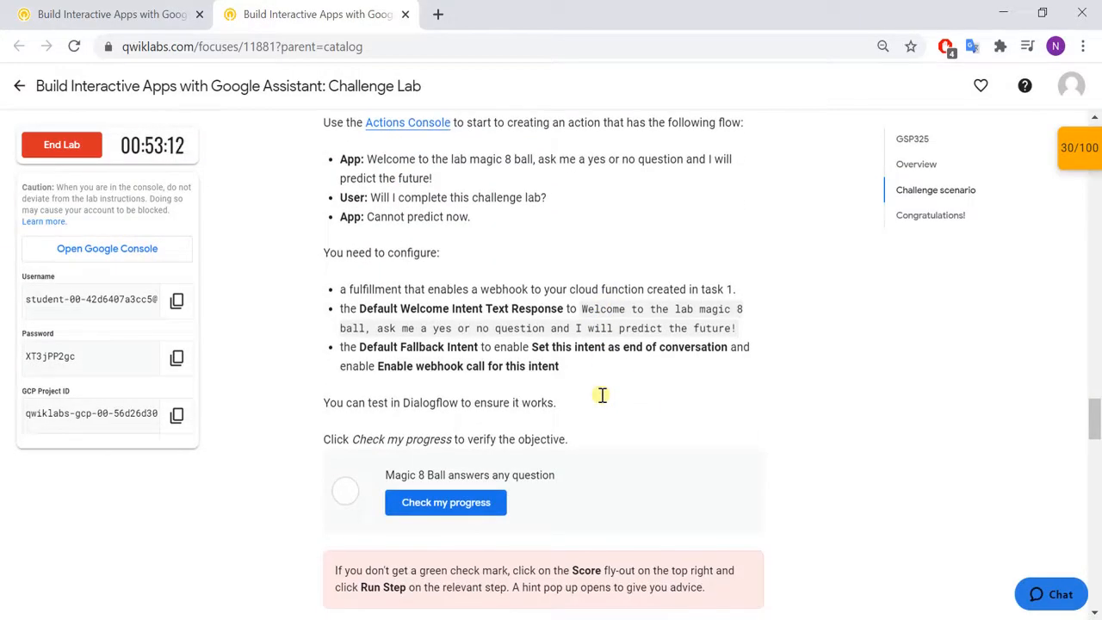
scroll(603, 398, "up", 1)
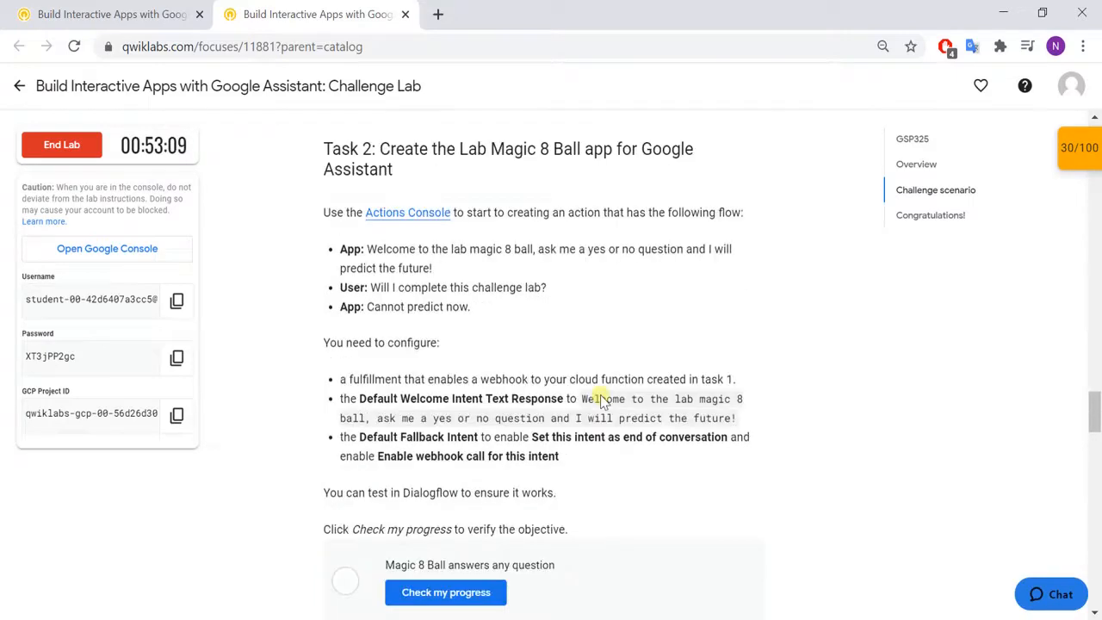
In the Actions Console, open the qwiklabs-gcp-00-56d26d30b4be project and add an Action by building a custom intent
key("alt+Tab")
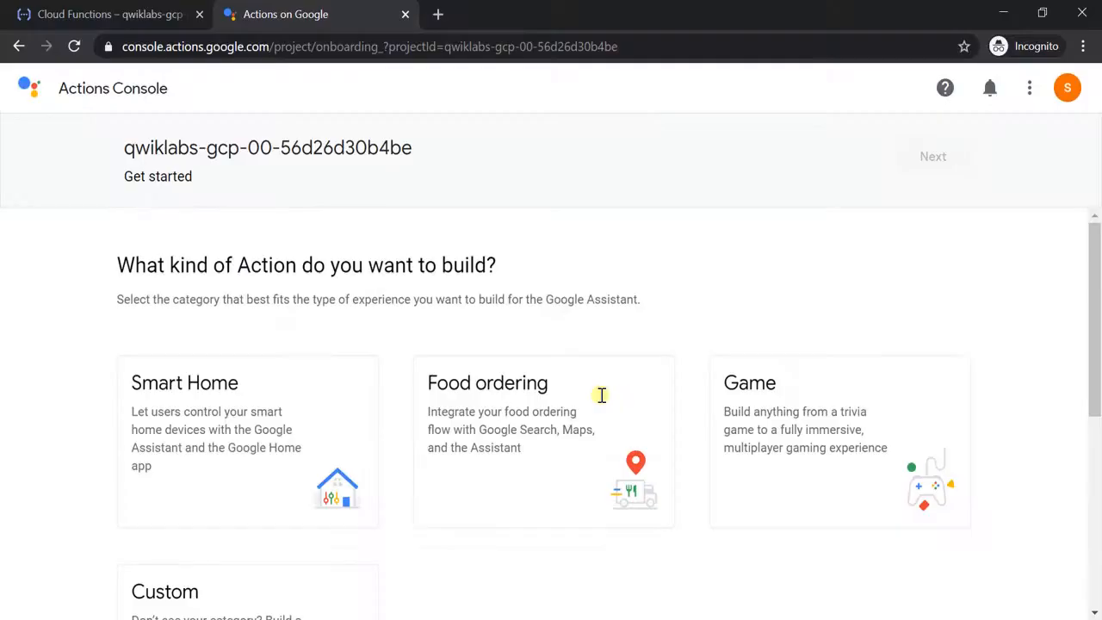
left_click(90, 83)
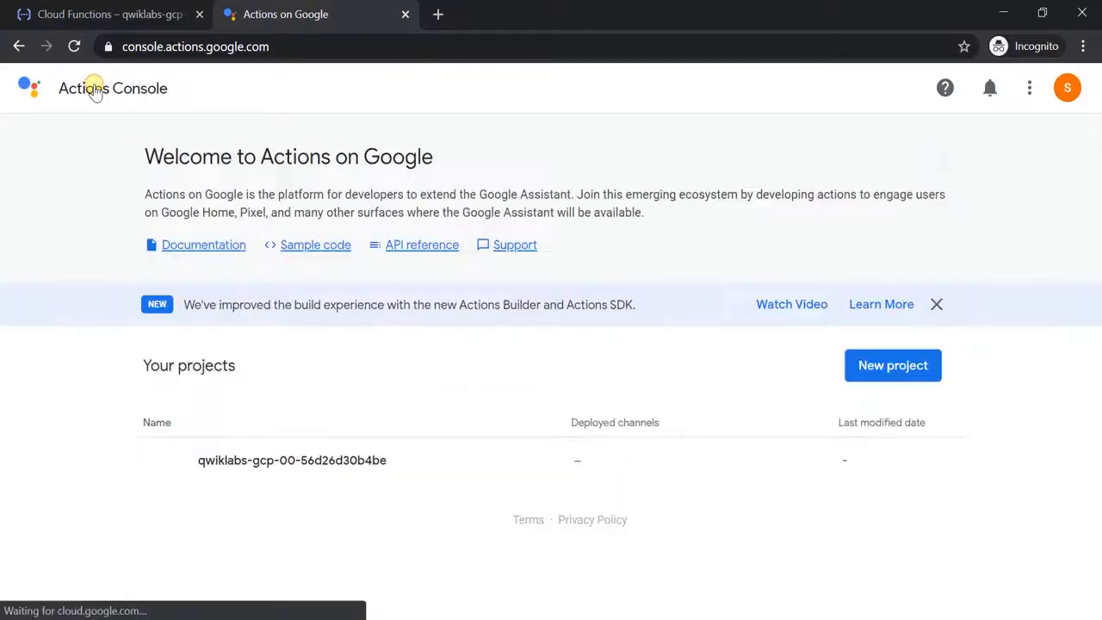
left_click(181, 469)
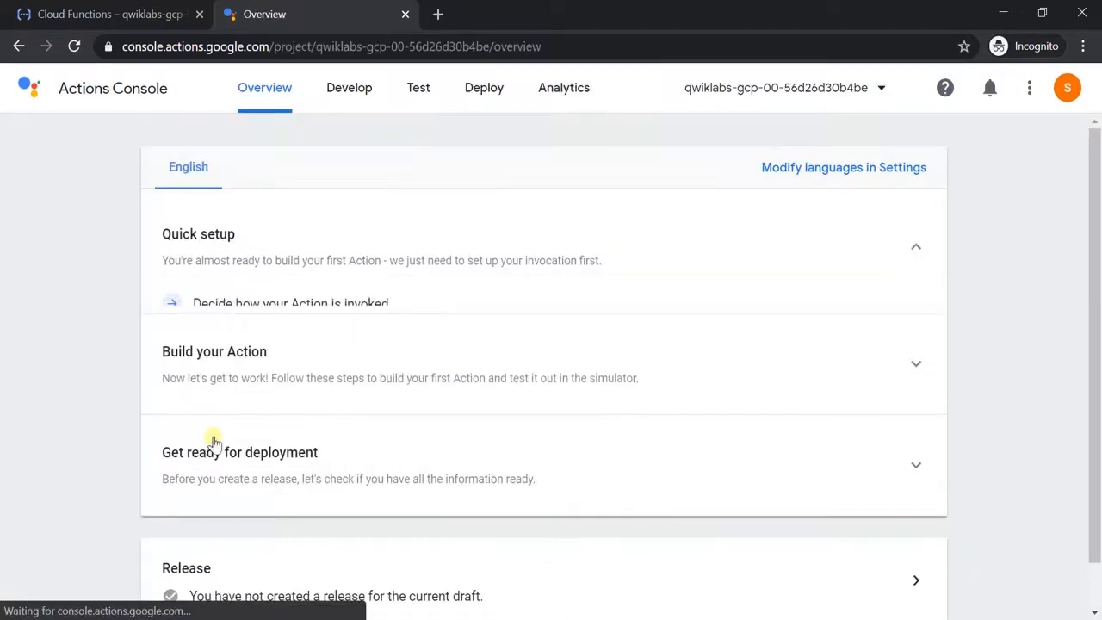
left_click(231, 399)
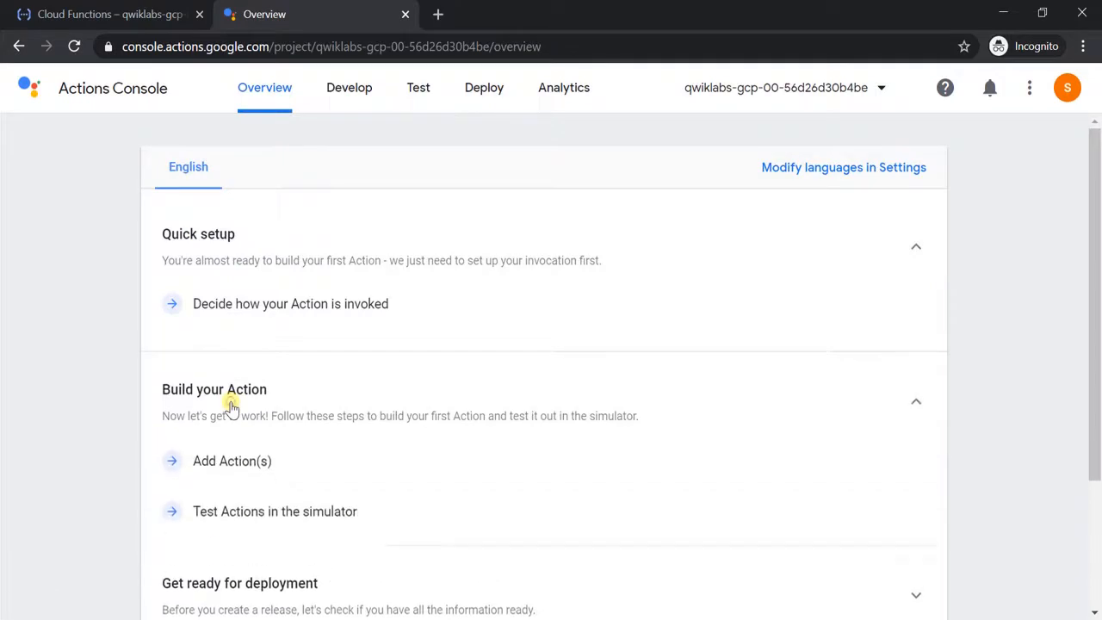
left_click(250, 463)
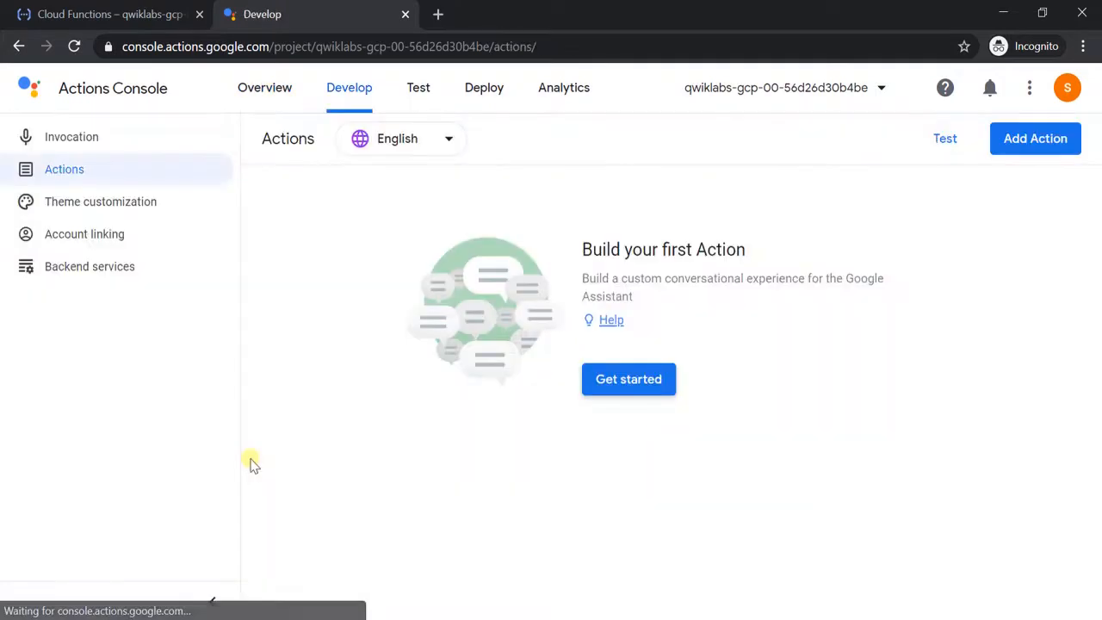
left_click(618, 380)
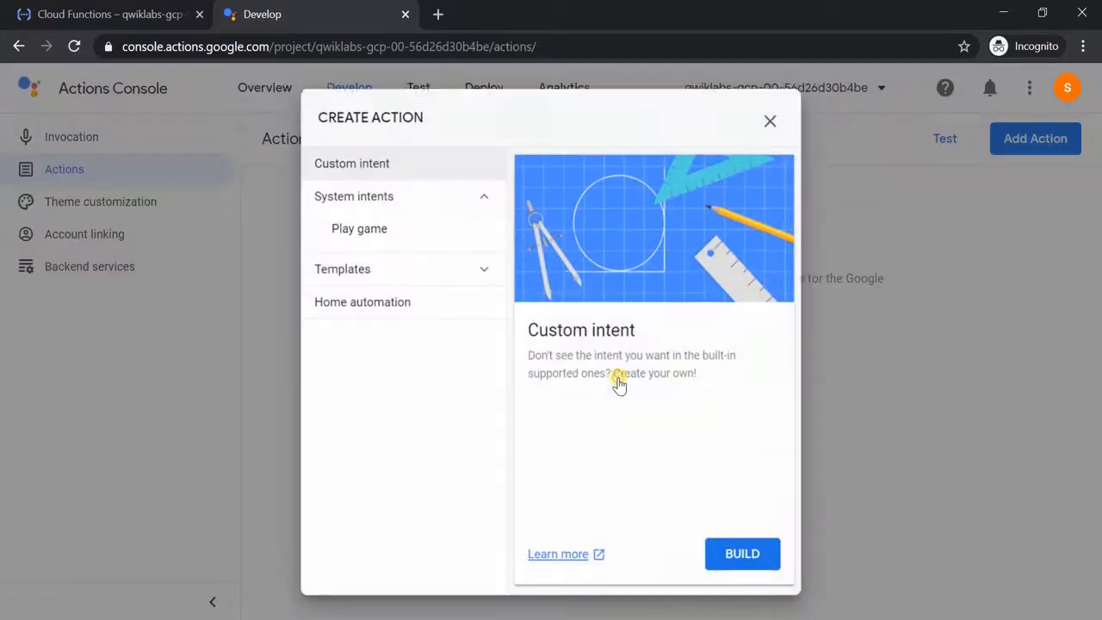
left_click(743, 555)
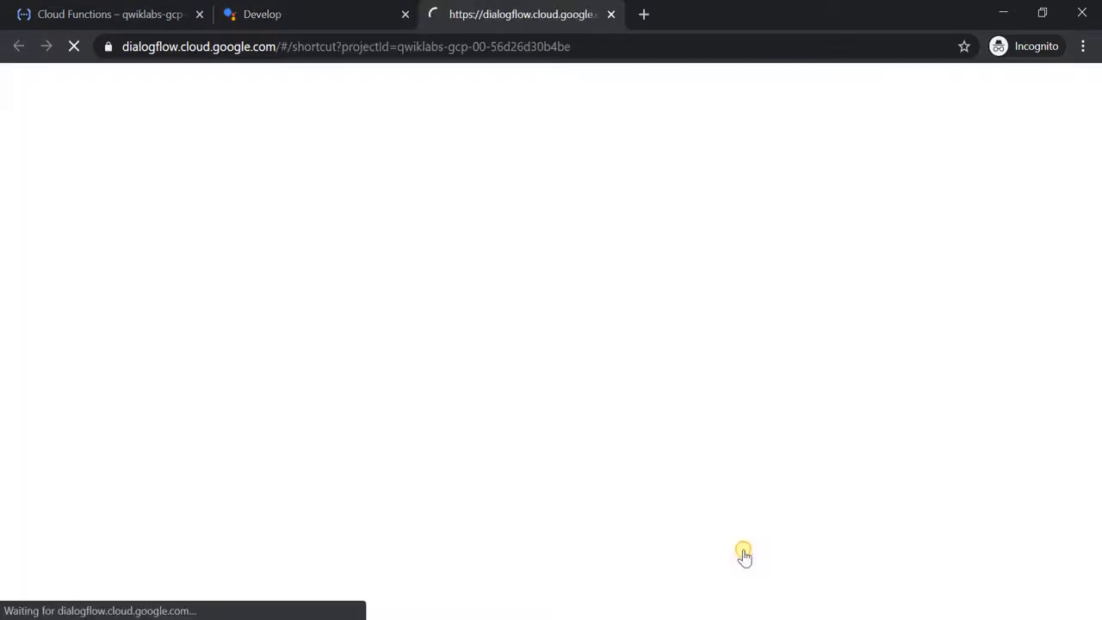
Sign in to Dialogflow with the Google account and accept the Terms of Service agreement
left_click(320, 26)
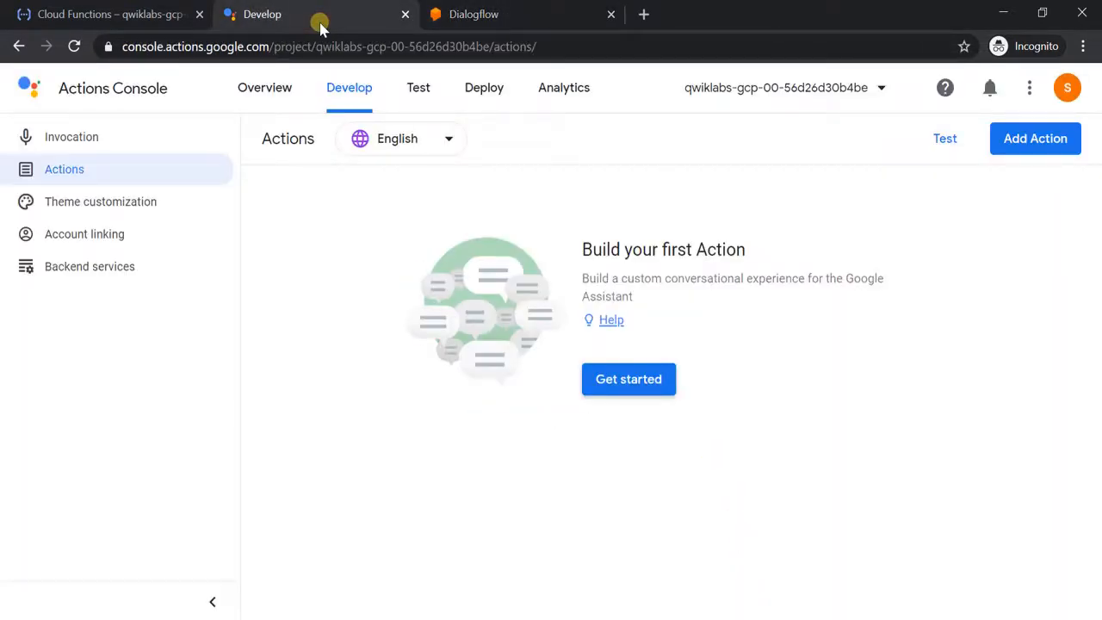
left_click(447, 25)
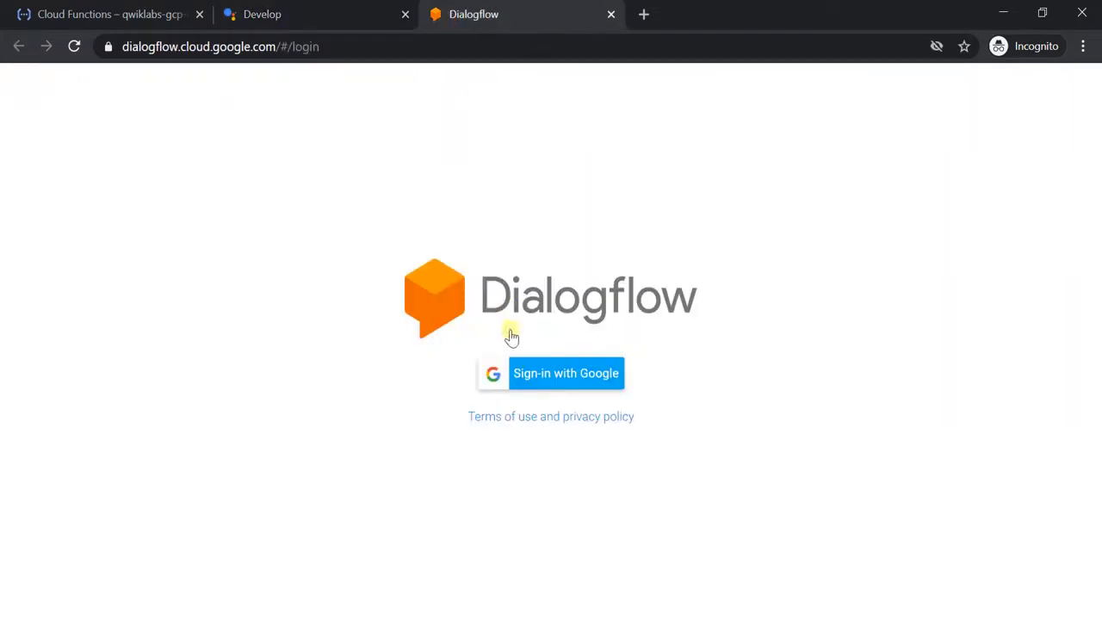
left_click(525, 370)
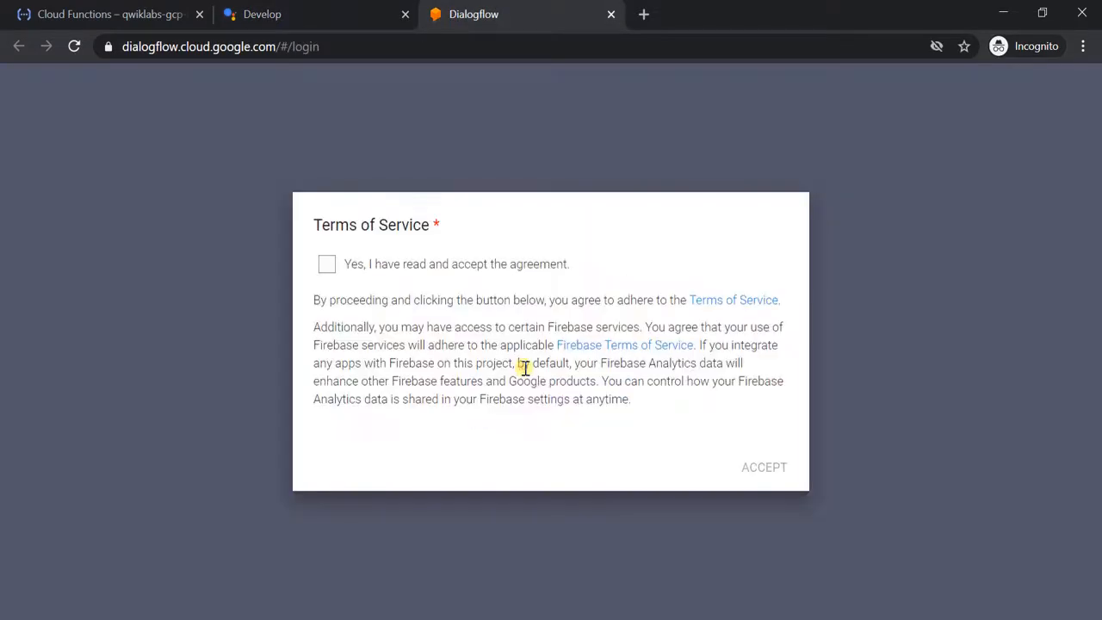
left_click(448, 258)
left_click(789, 467)
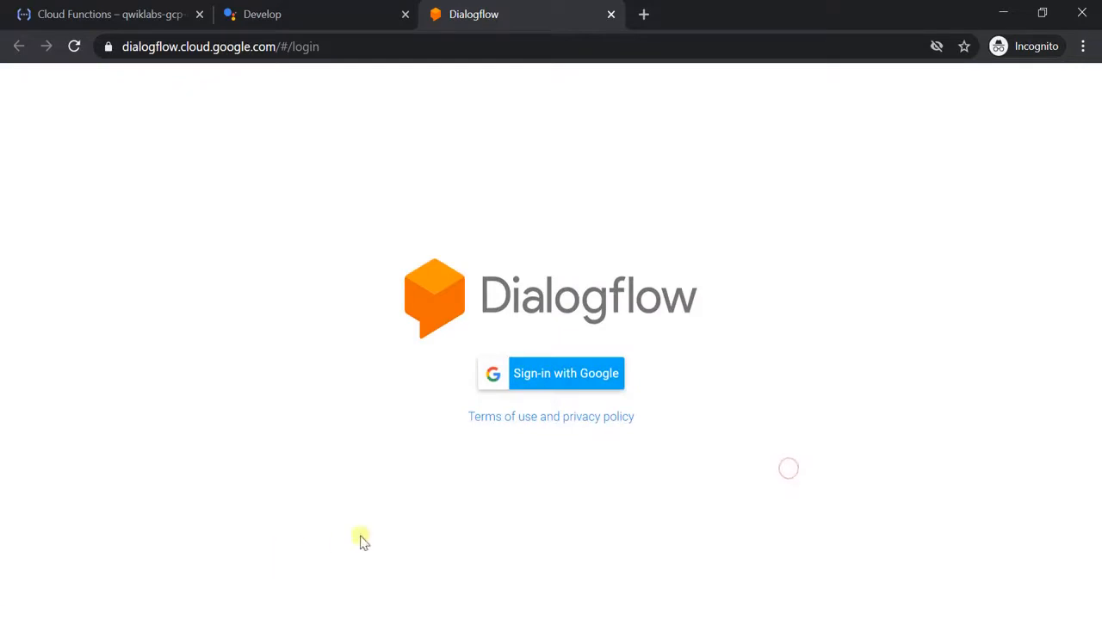
left_click(548, 385)
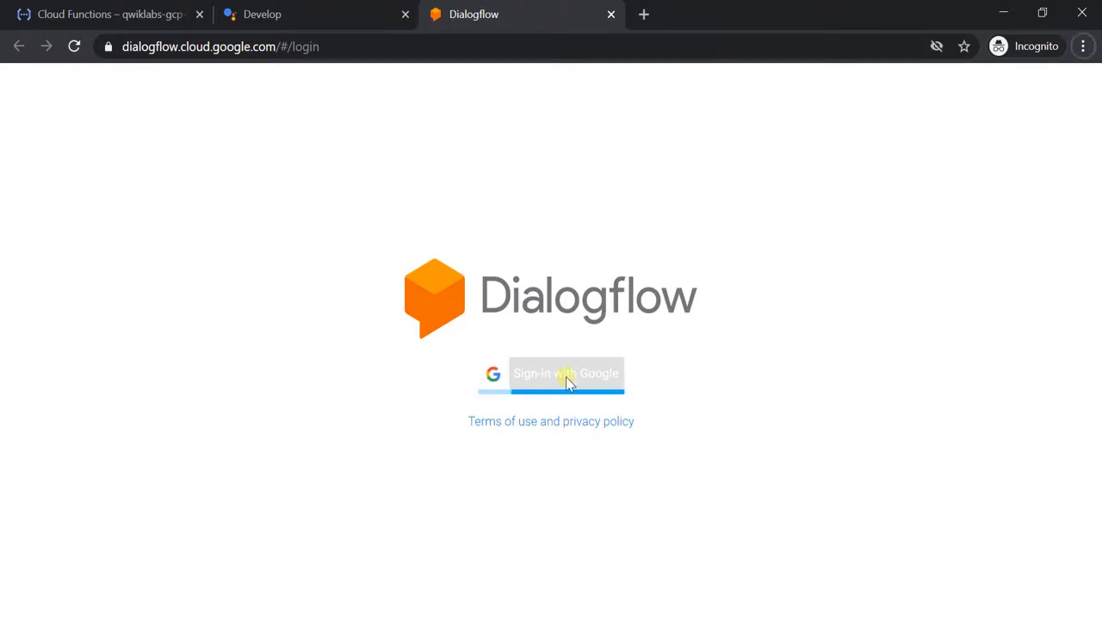
key("alt+Tab")
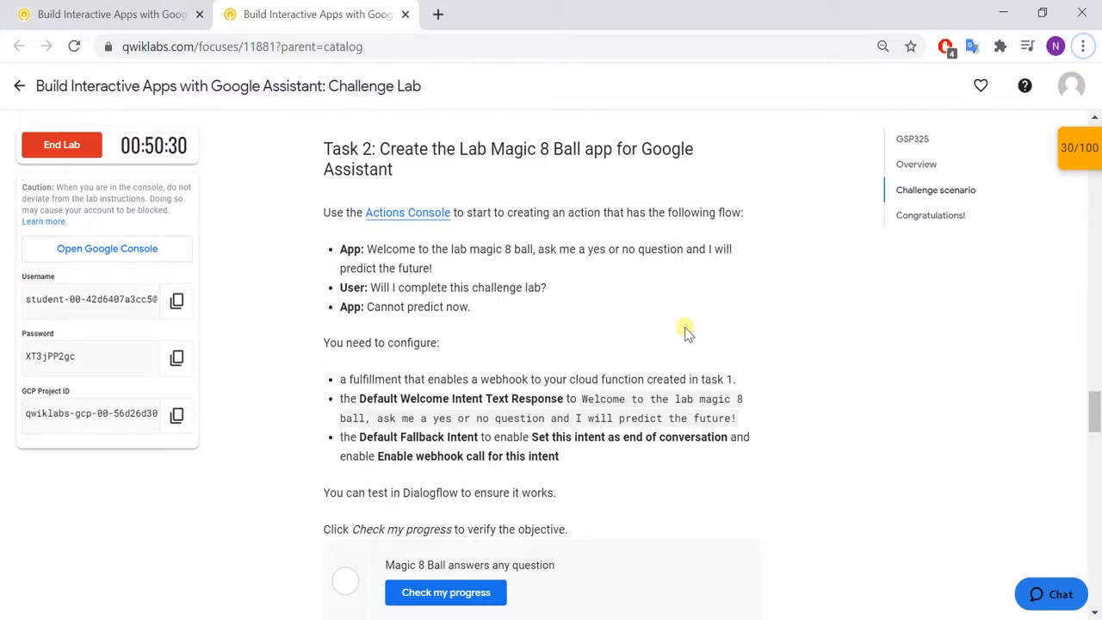
key("alt+Tab")
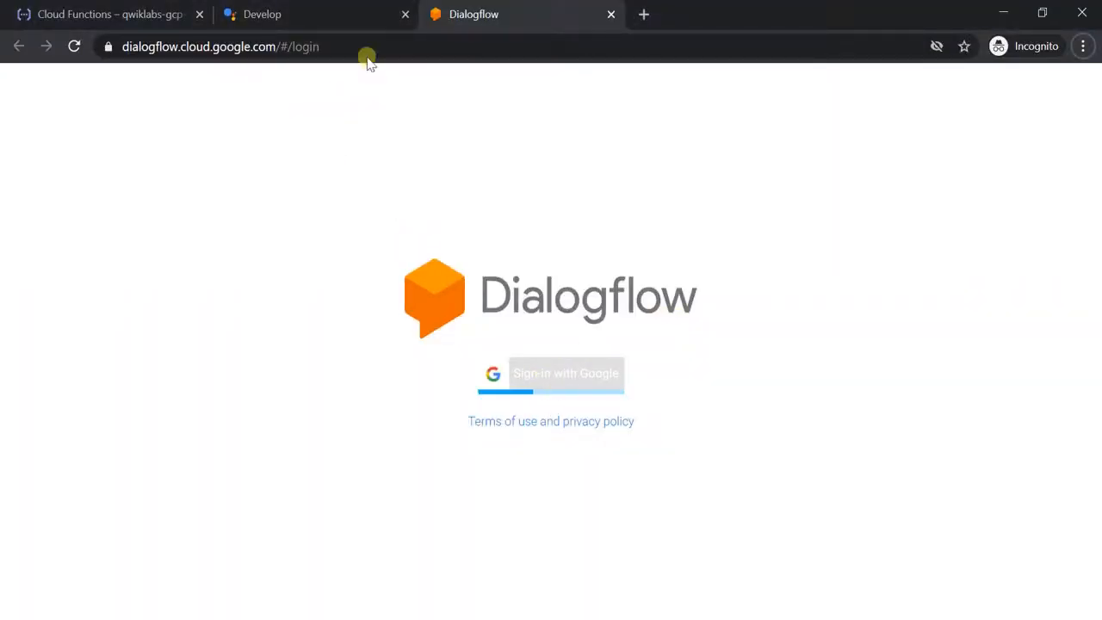
Duplicate the Dialogflow login tab to reach the welcome page, and close the getting-started documentation opened from it
right_click(444, 22)
left_click(490, 136)
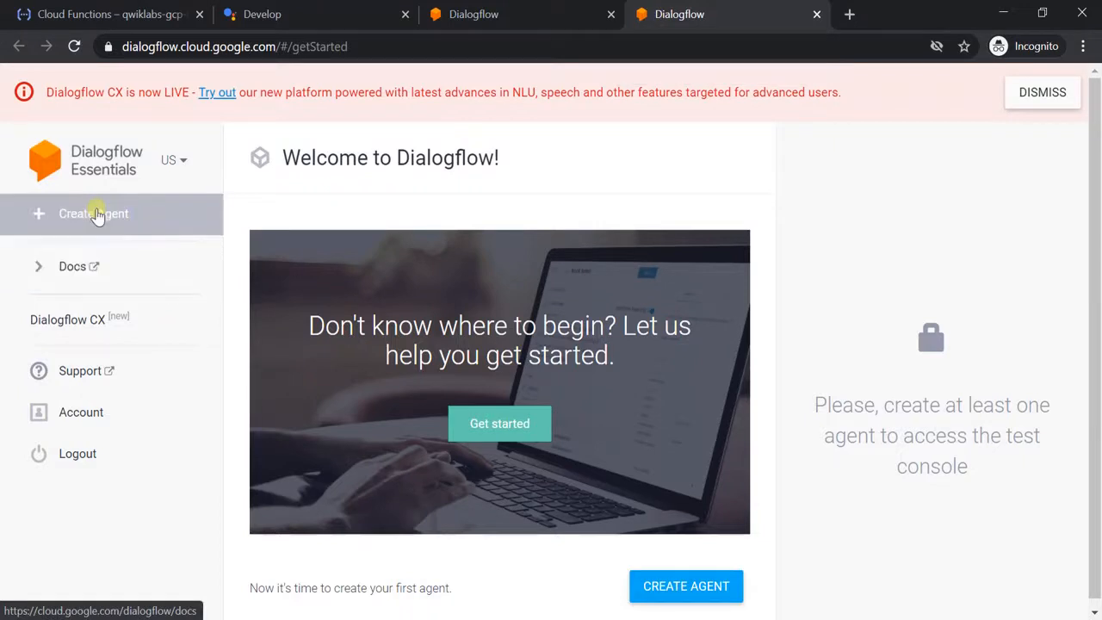
left_click(490, 427)
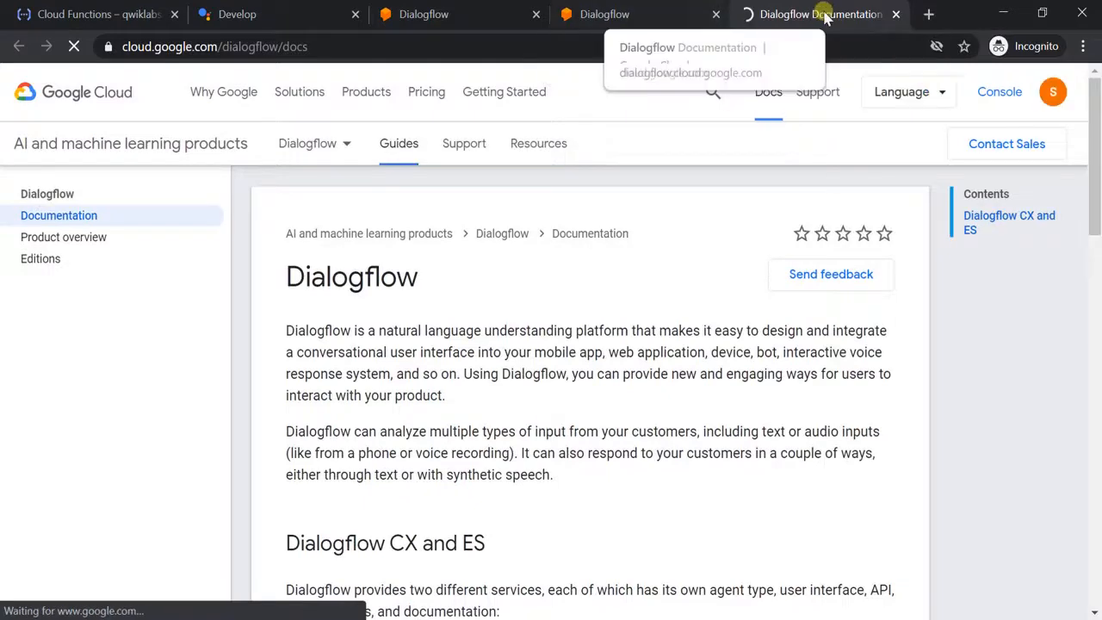
left_click(895, 15)
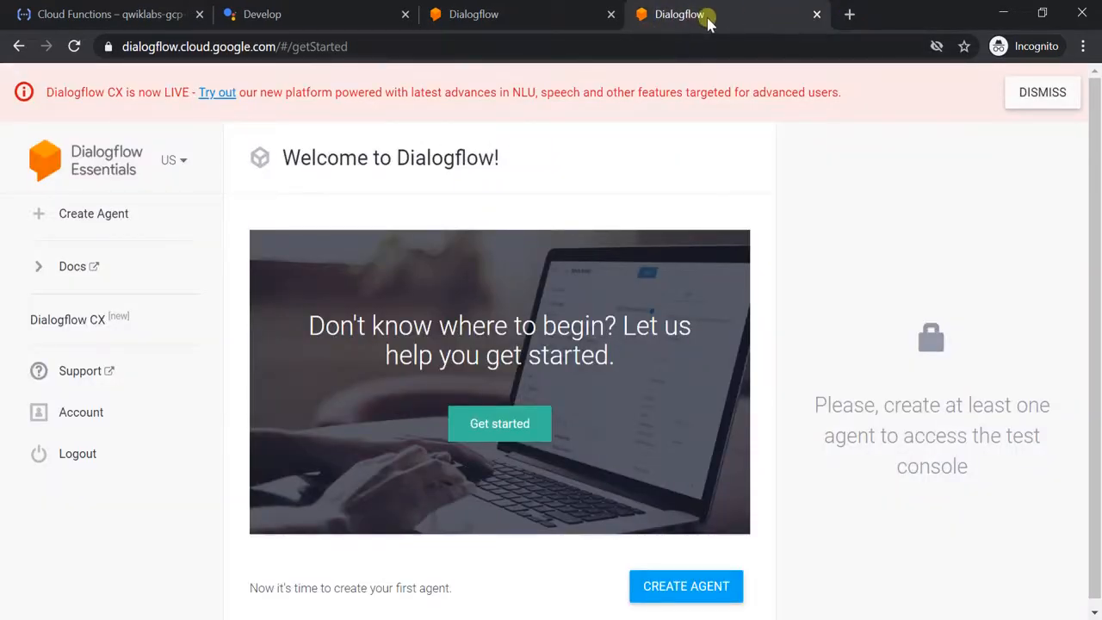
Start a new Dialogflow agent and name it magic_eight_ball, copying the function name from the Task 1 instructions
left_click(60, 214)
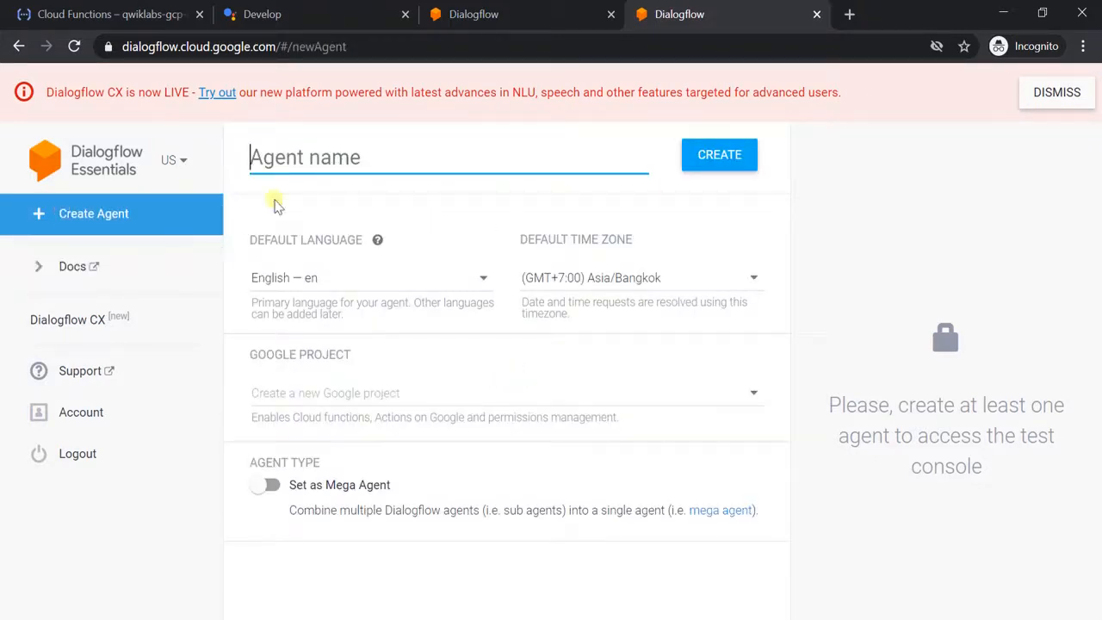
key("alt+Tab")
scroll(492, 308, "up", 1)
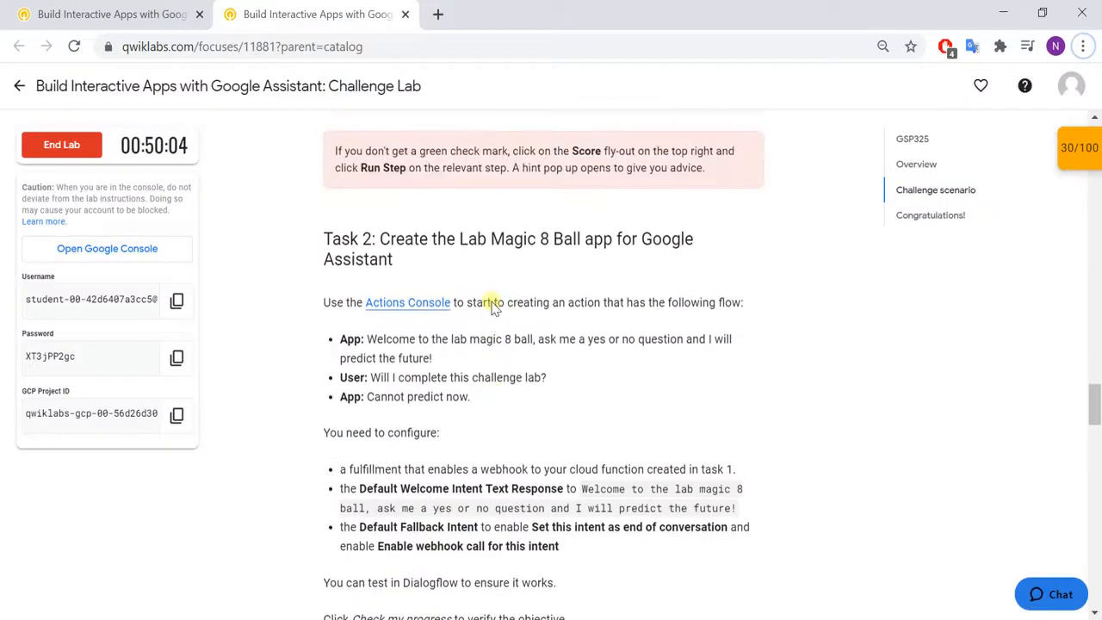
scroll(492, 308, "up", 2)
scroll(493, 306, "up", 10)
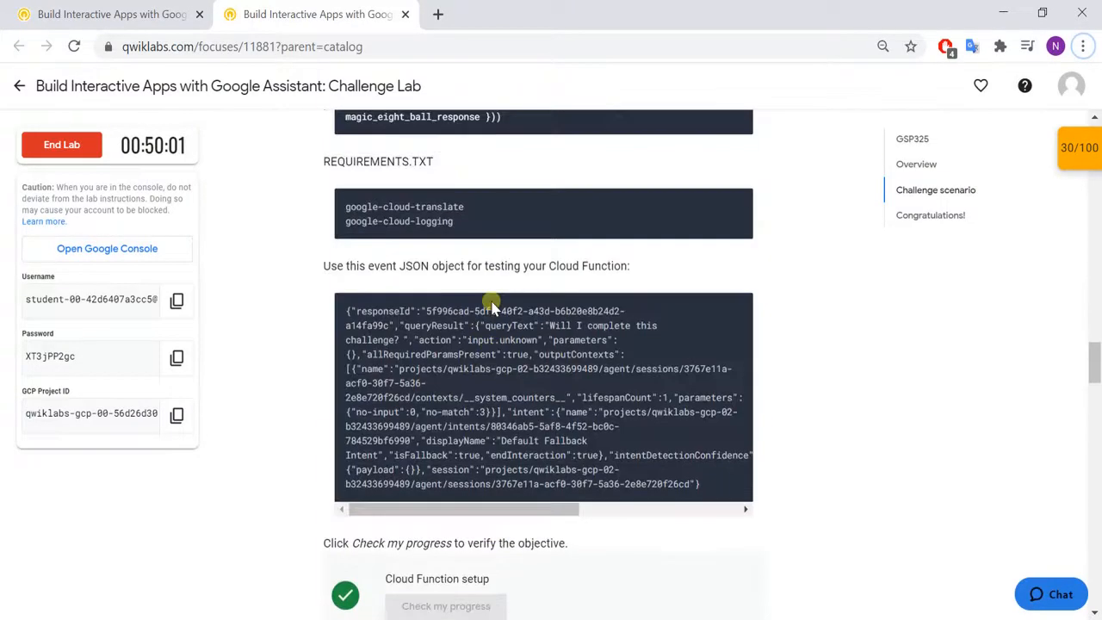
scroll(492, 305, "up", 4)
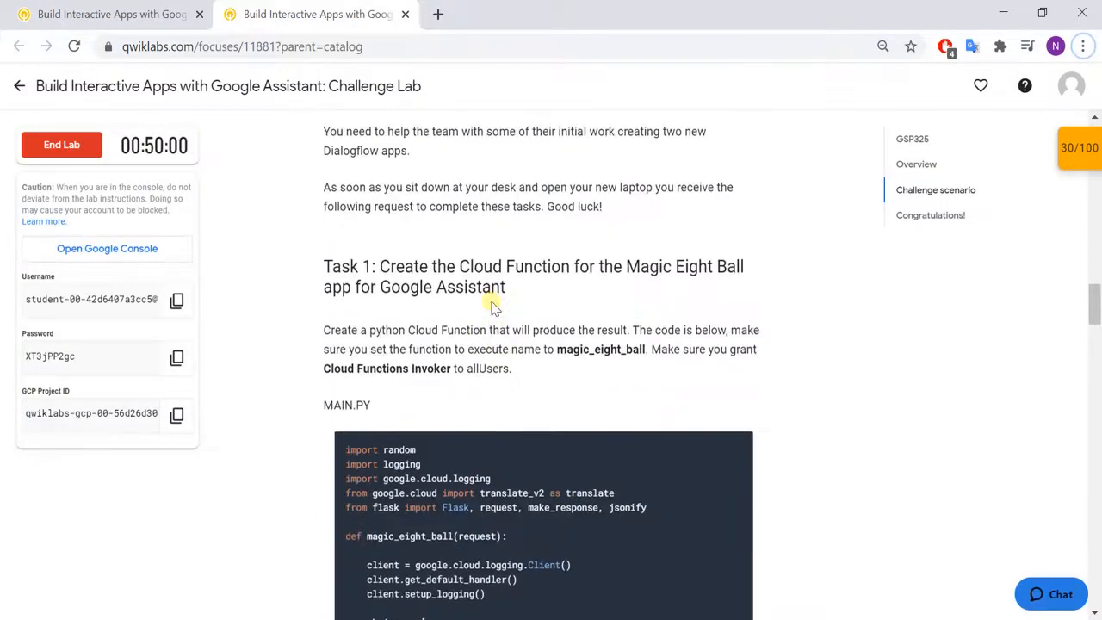
double_click(608, 349)
key("ctrl+c")
scroll(608, 349, "down", 15)
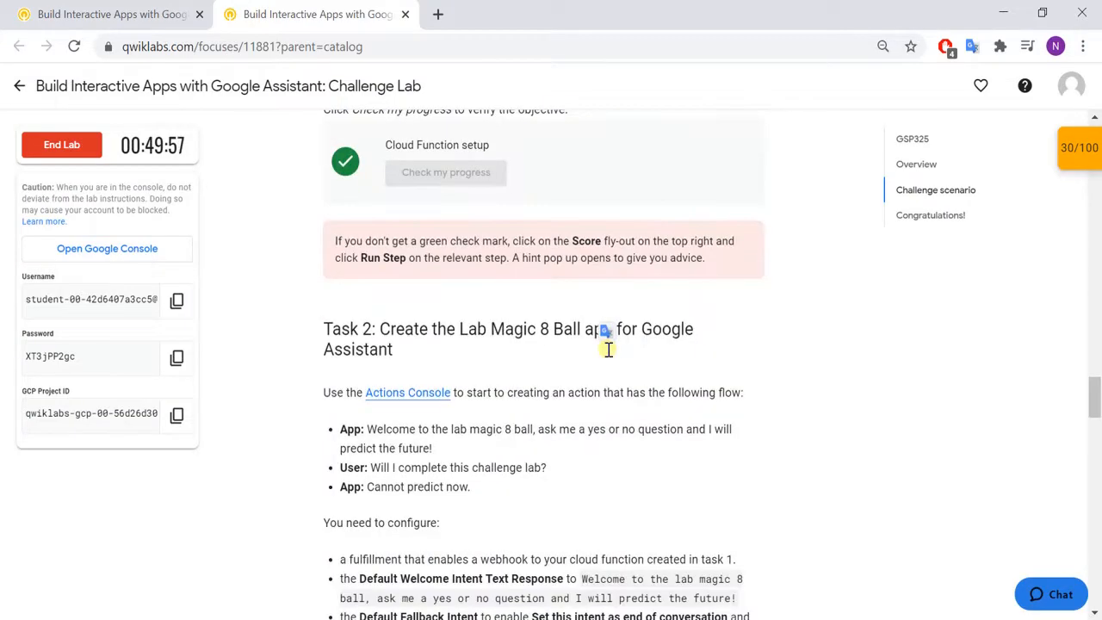
scroll(608, 351, "up", 2)
scroll(608, 353, "down", 4)
key("alt+Tab")
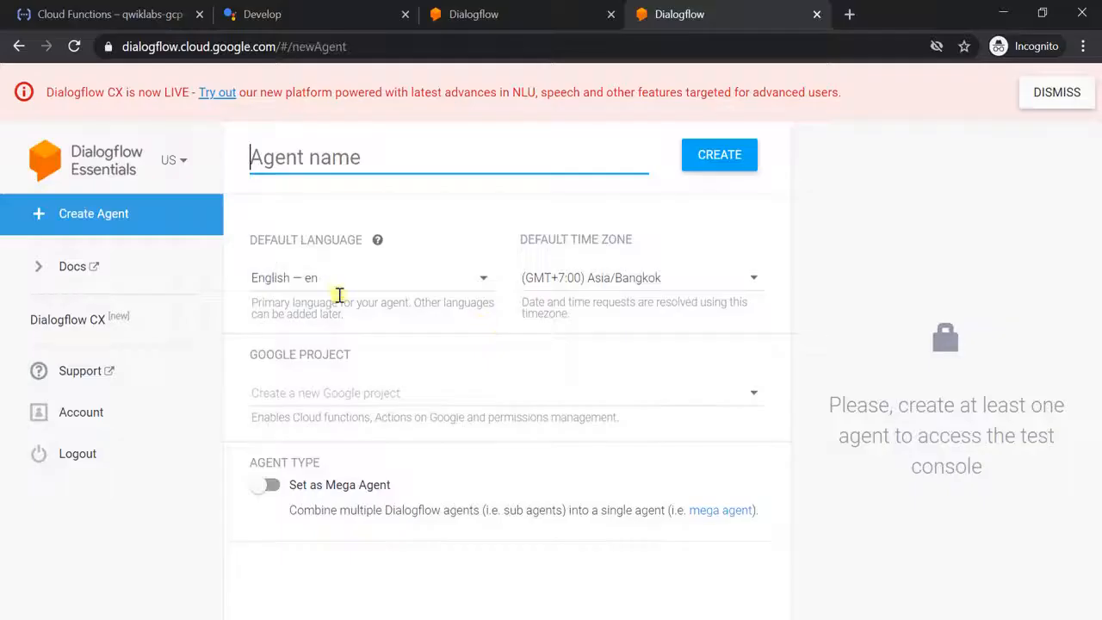
key("ctrl+v")
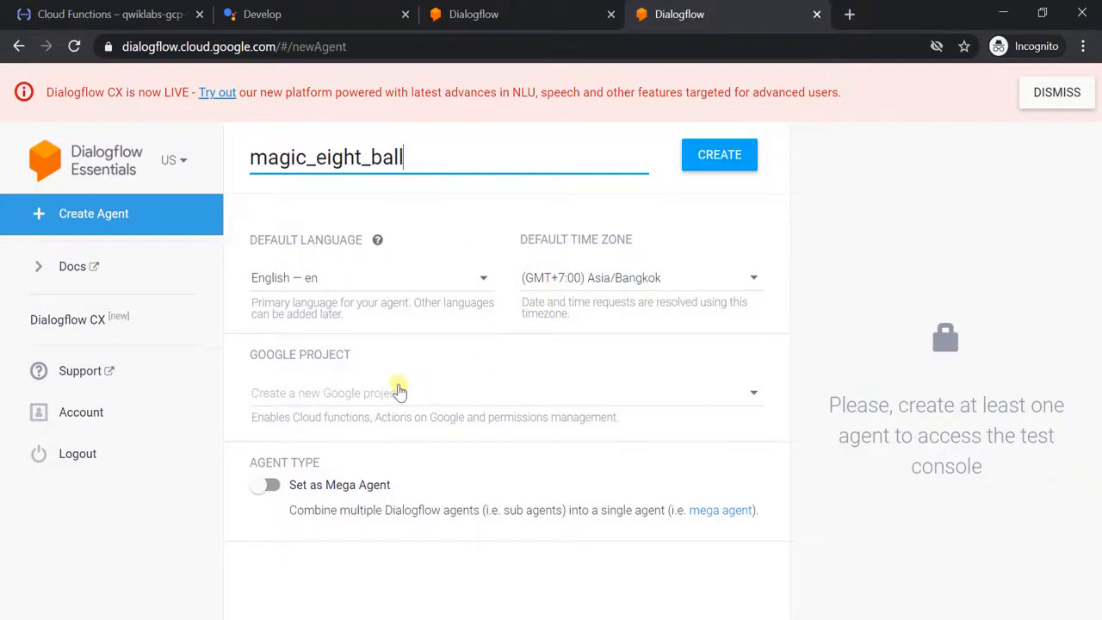
Link the agent to the Google project qwiklabs-gcp-00-56d26d30b4be, create it, and dismiss the Dialogflow CX notice
left_click(347, 396)
scroll(430, 462, "down", 3)
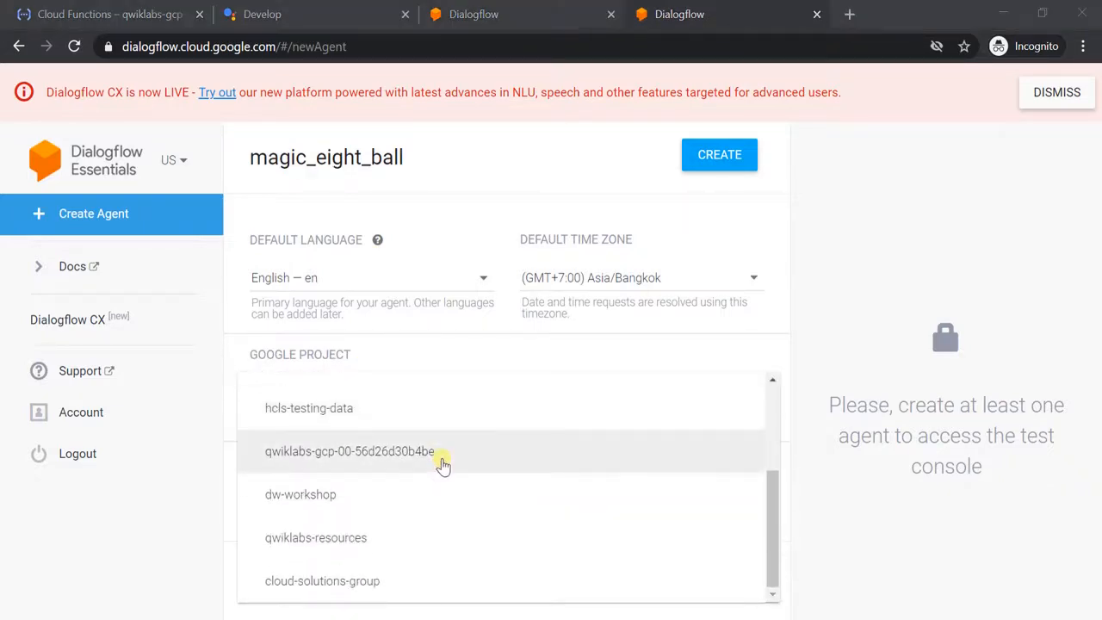
key("alt+Tab")
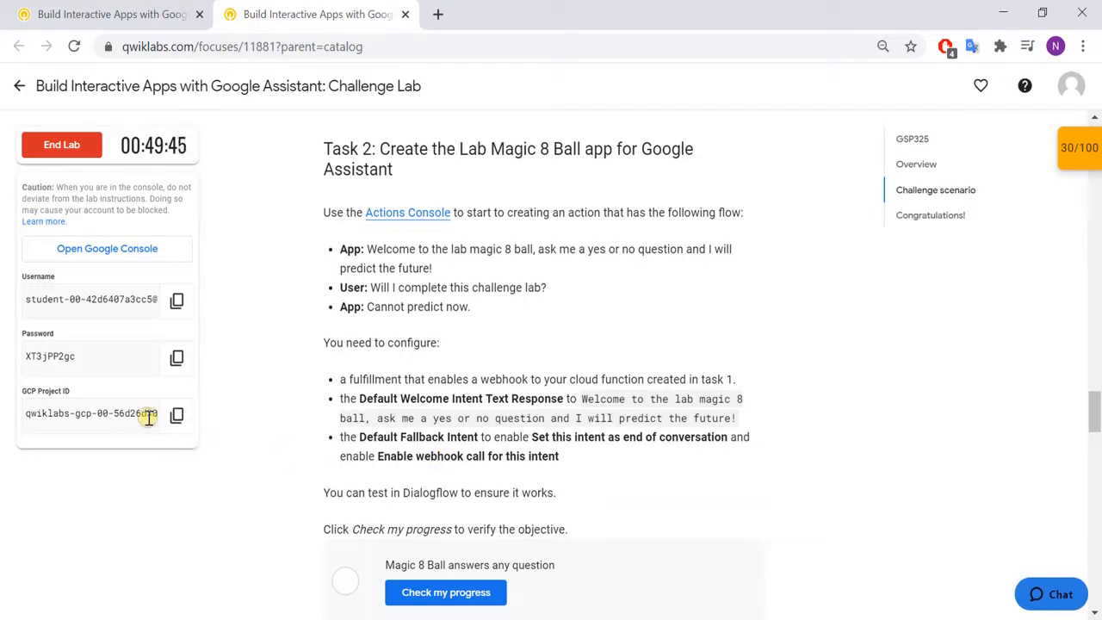
key("alt+Tab")
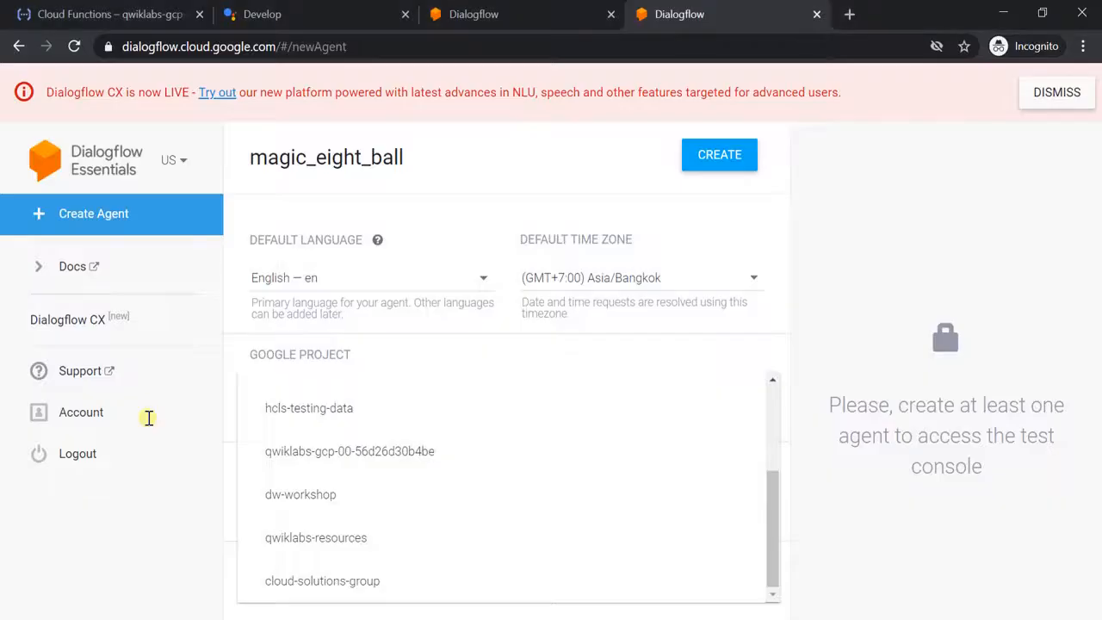
key("alt+Tab")
key("alt+Tab")
left_click(138, 24)
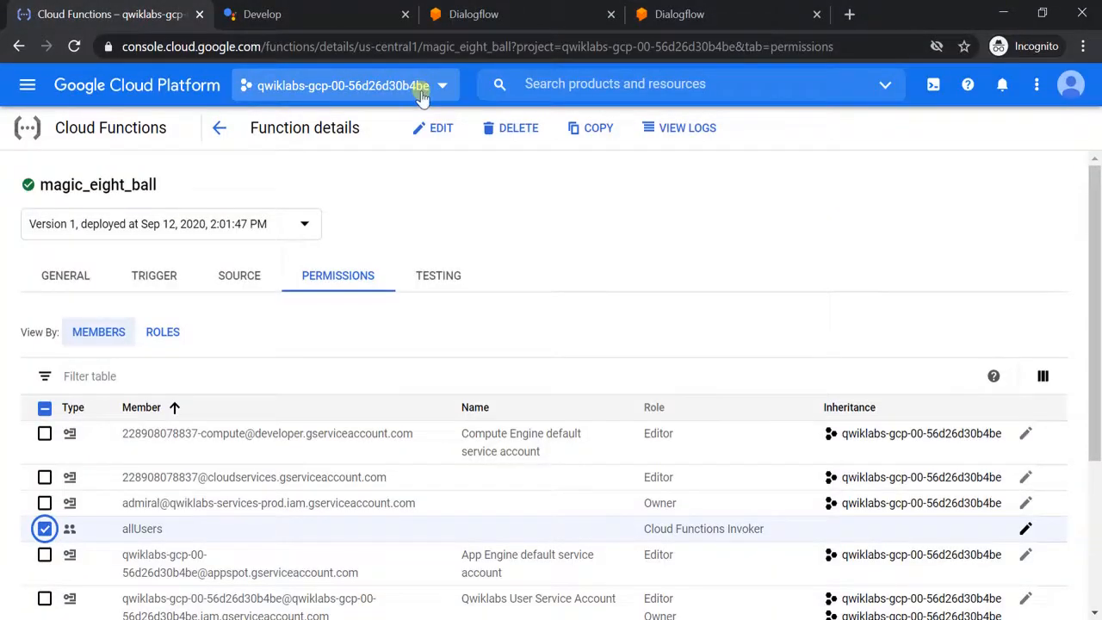
left_click(558, 24)
left_click(697, 19)
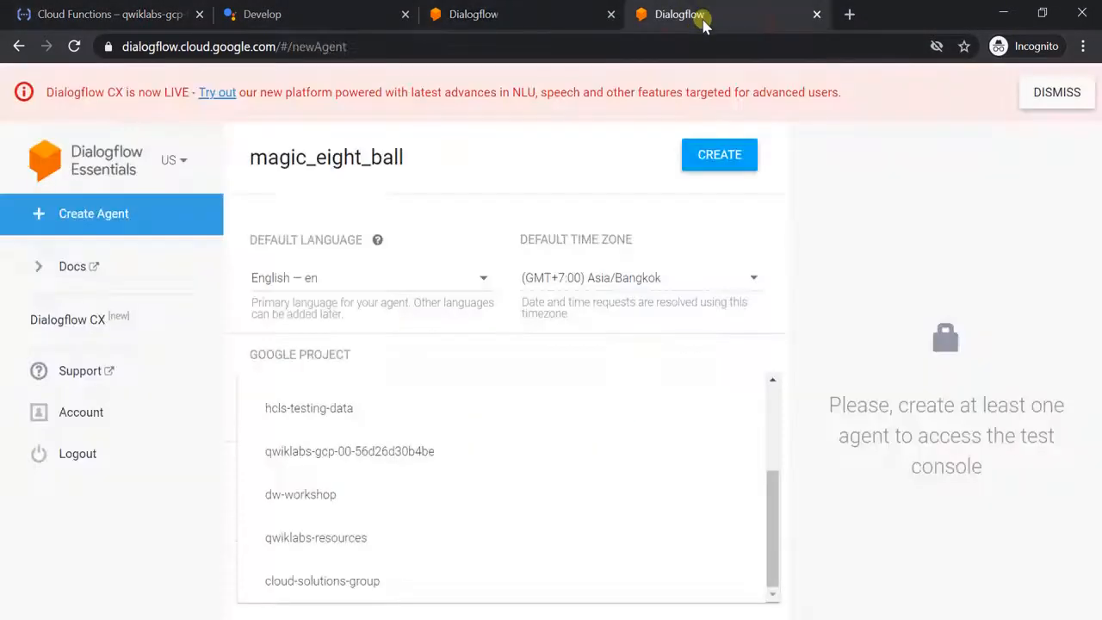
left_click(612, 15)
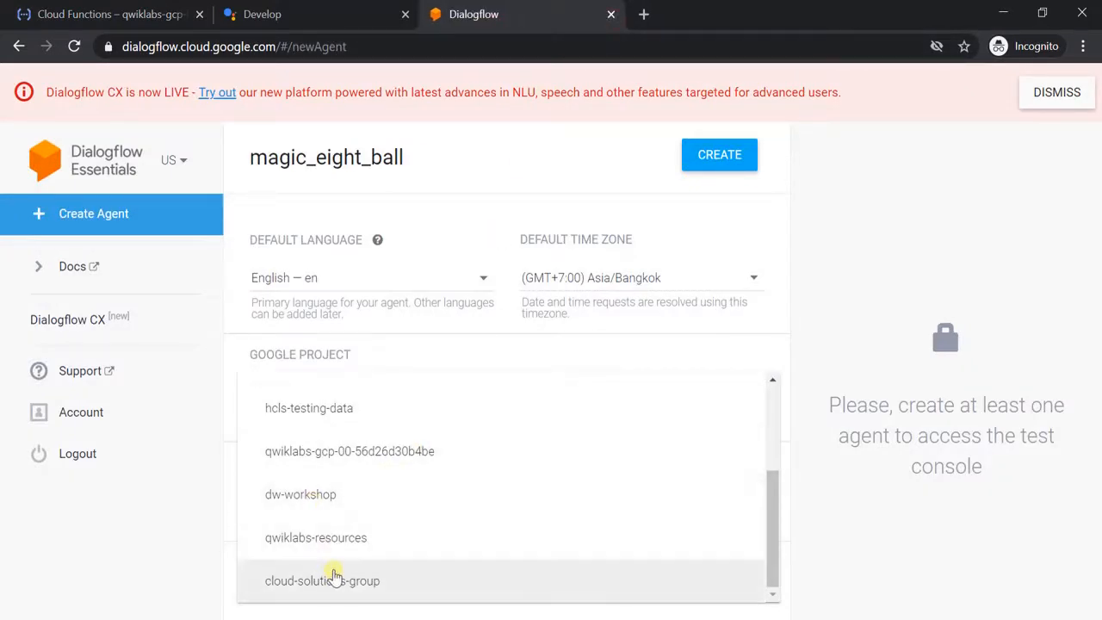
left_click(436, 456)
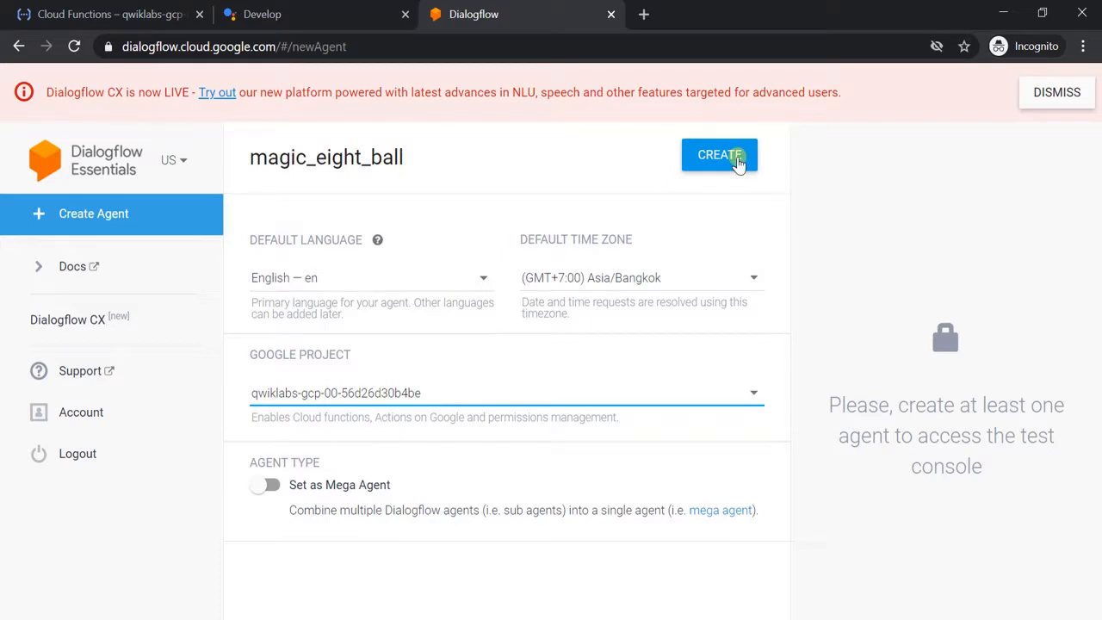
left_click(737, 163)
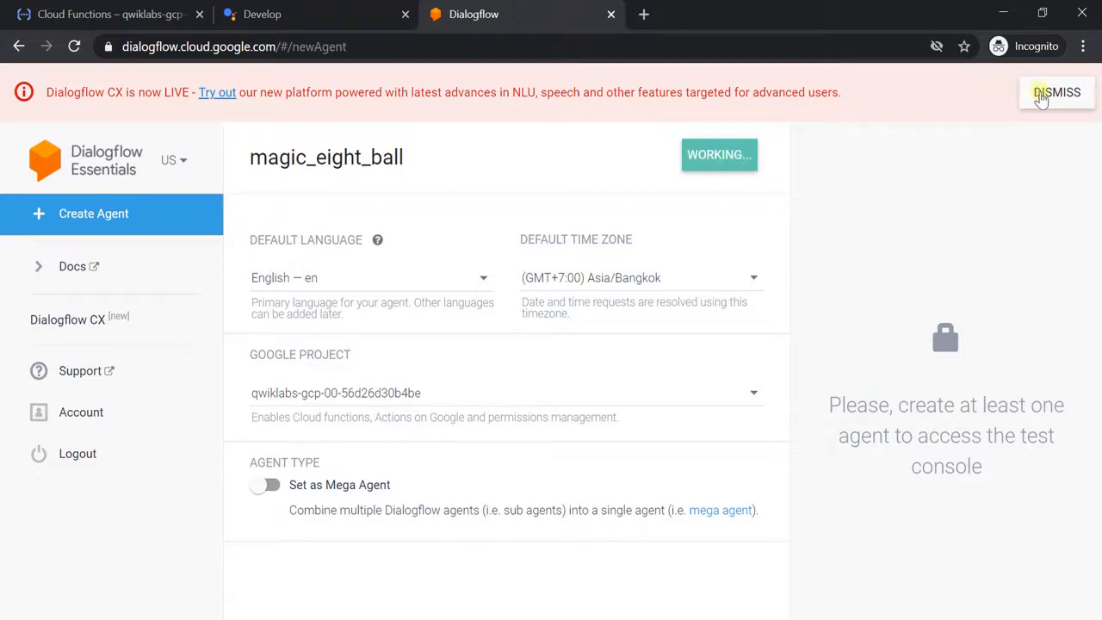
left_click(1042, 96)
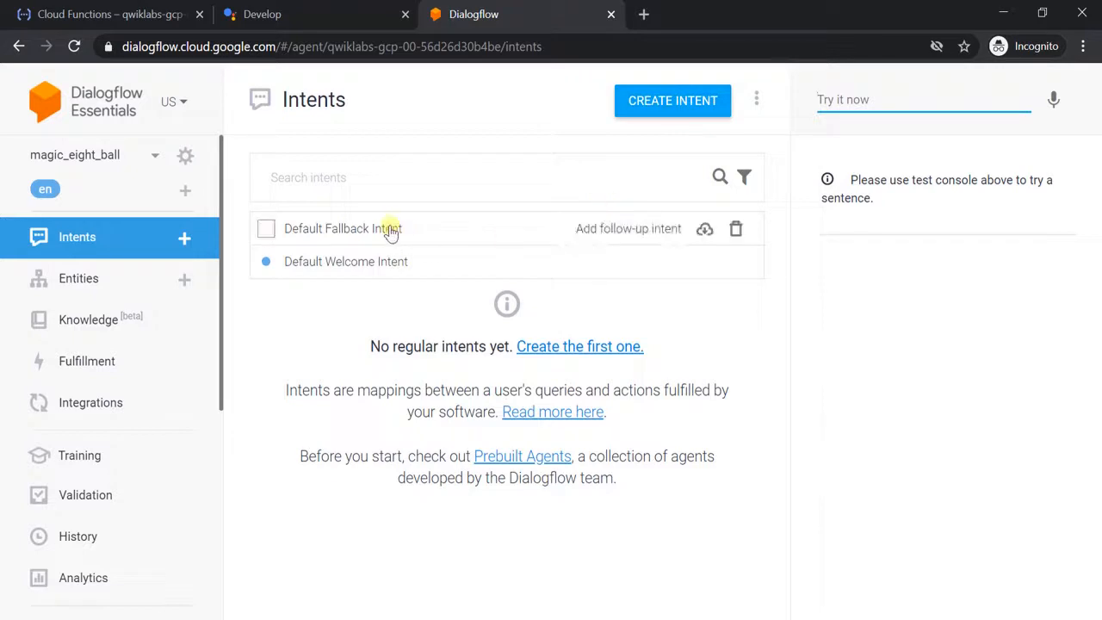
Enable the webhook in the magic_eight_ball agent's Fulfillment settings
left_click(147, 269)
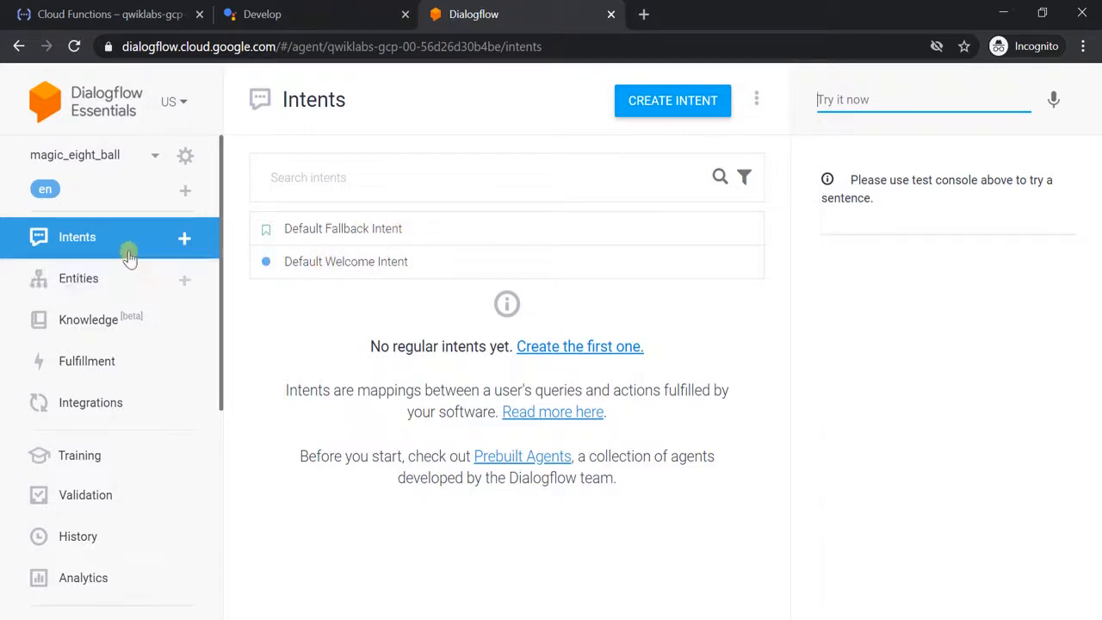
left_click(120, 372)
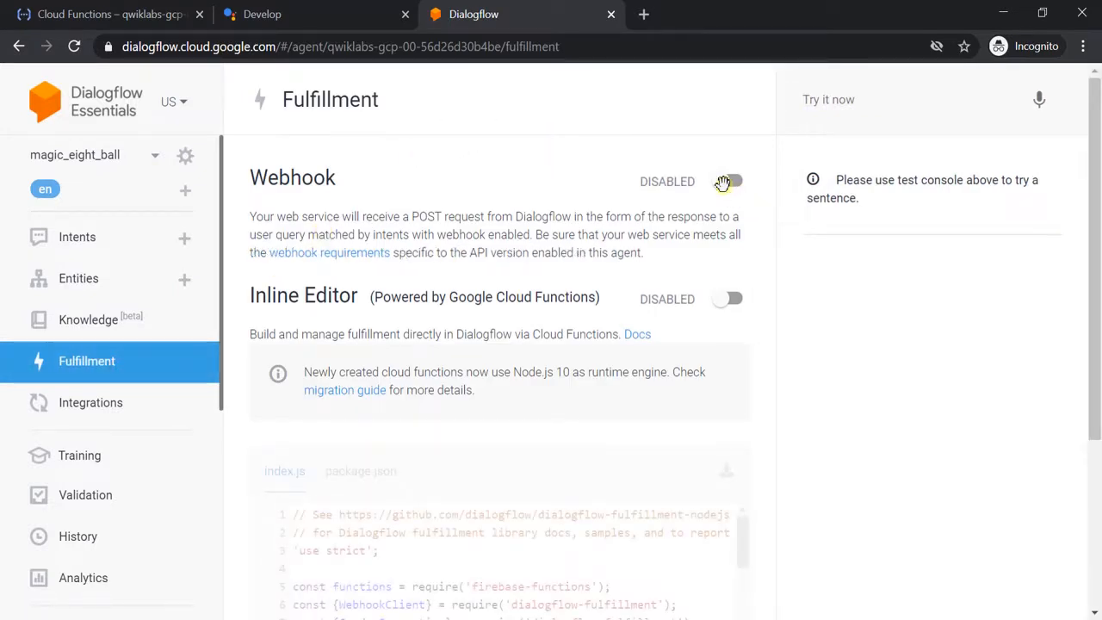
left_click(723, 181)
left_click(502, 305)
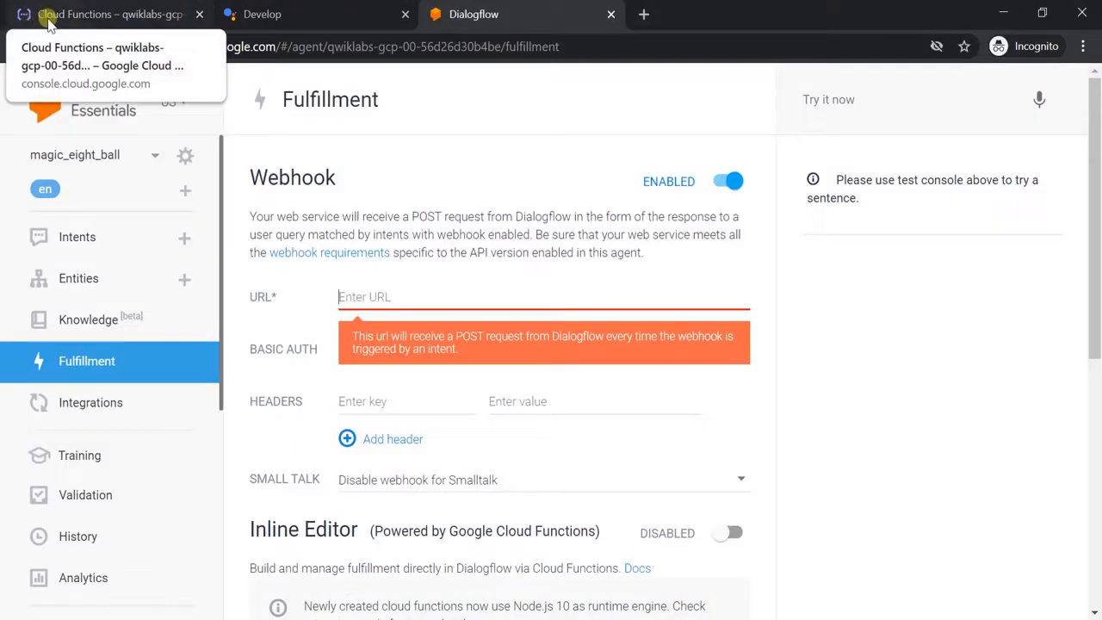
Copy the HTTP trigger URL of the magic_eight_ball function in Cloud Functions
left_click(35, 14)
left_click(153, 277)
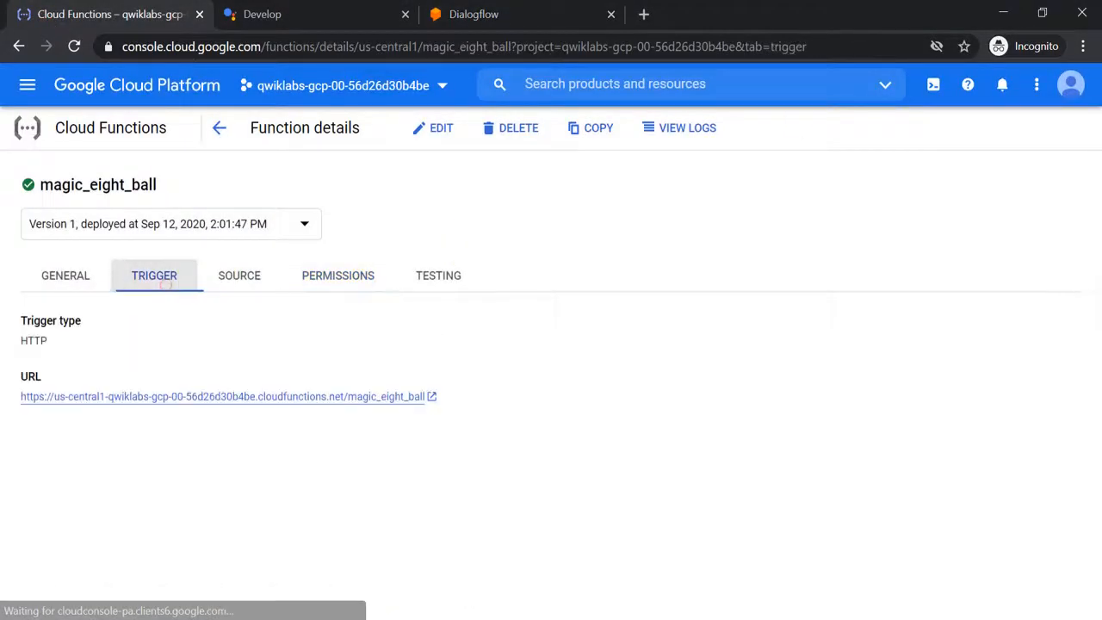
right_click(401, 411)
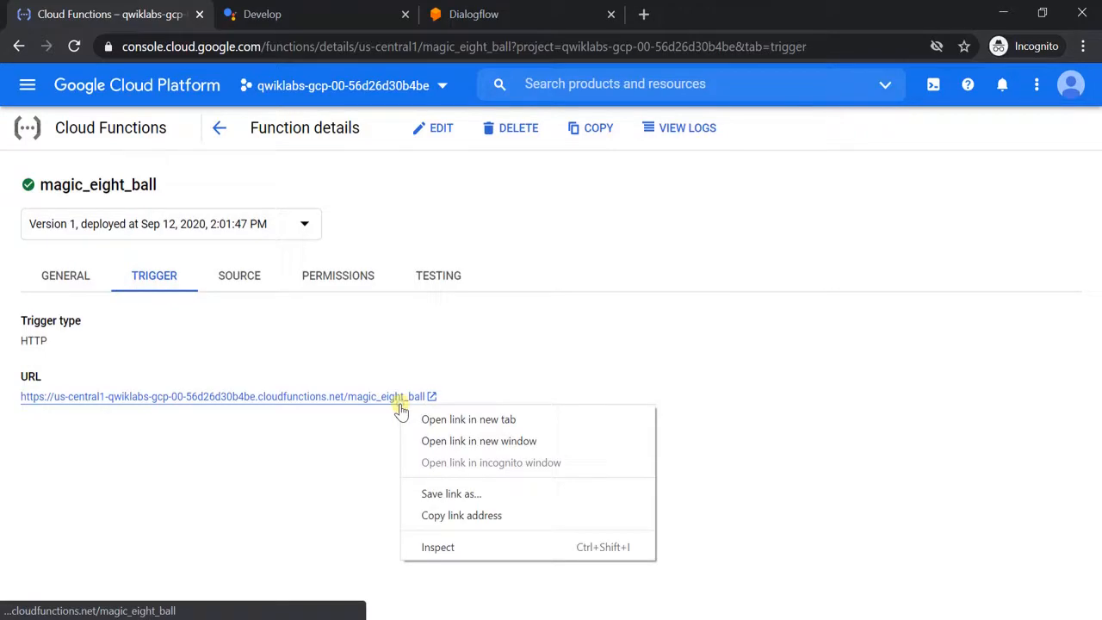
left_click(439, 520)
key("alt+Tab")
key("alt+Tab")
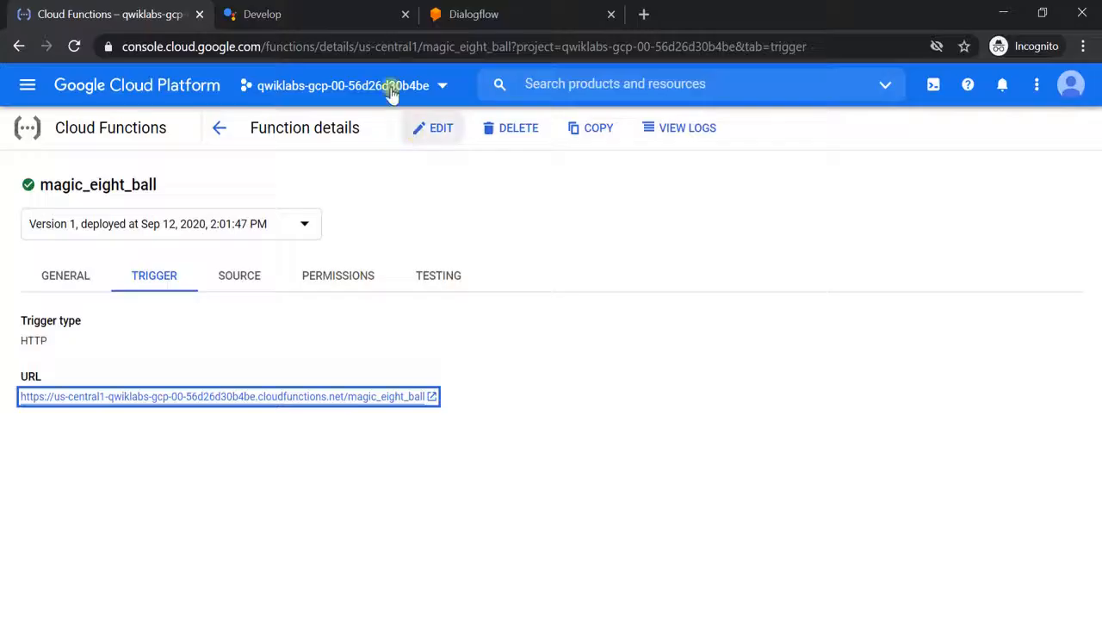
Set the Dialogflow webhook URL to the copied magic_eight_ball trigger address, save the fulfillment, and return to the lab instructions
left_click(451, 14)
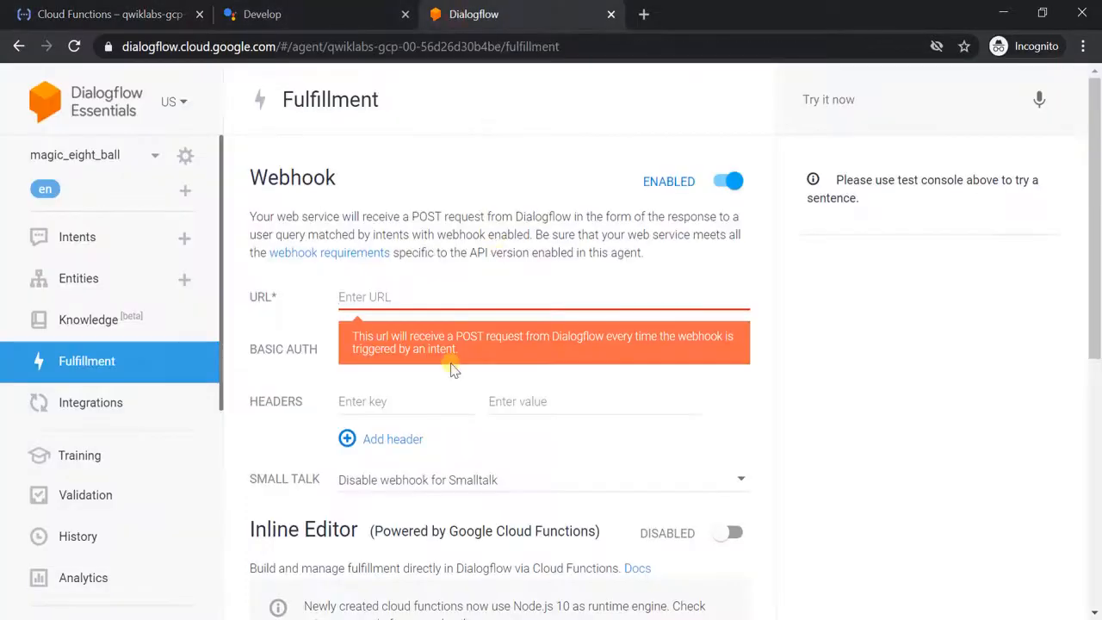
key("ctrl+v")
scroll(706, 370, "down", 6)
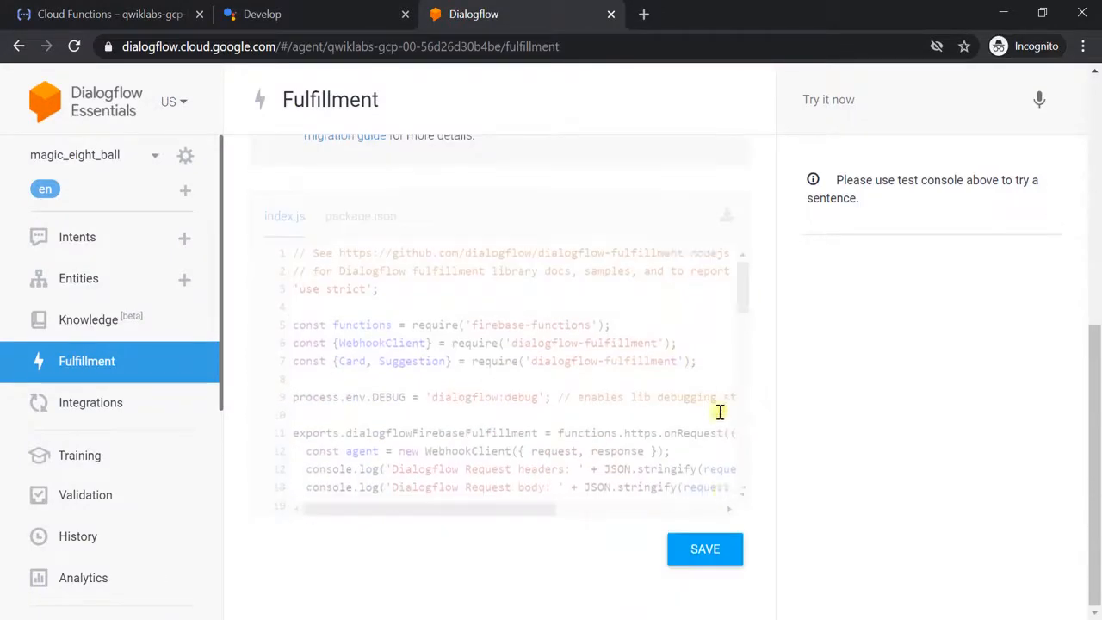
left_click(705, 551)
key("alt+Tab")
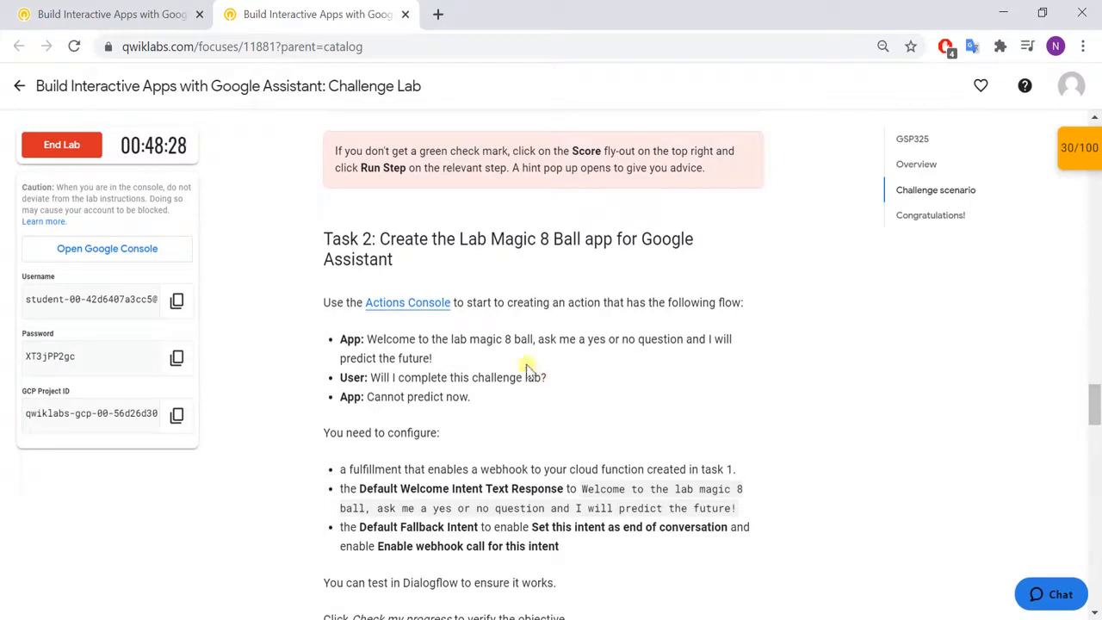
Review the lab's Task 2 configuration requirements, return to Dialogflow, and save the agent's fulfillment settings
scroll(497, 368, "down", 2)
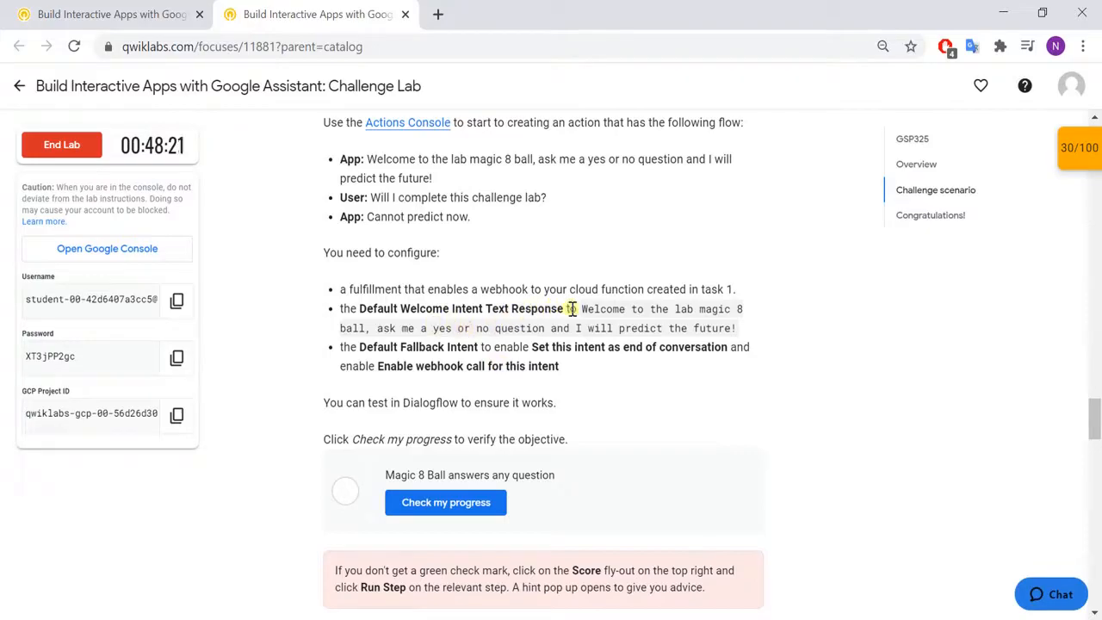
key("alt+Tab")
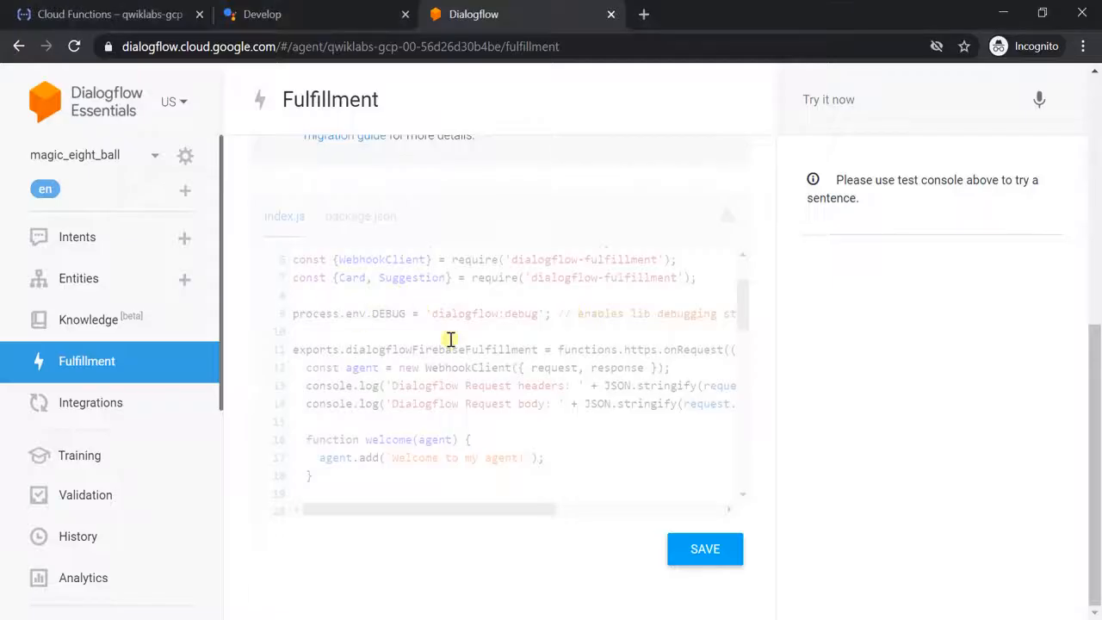
left_click(728, 551)
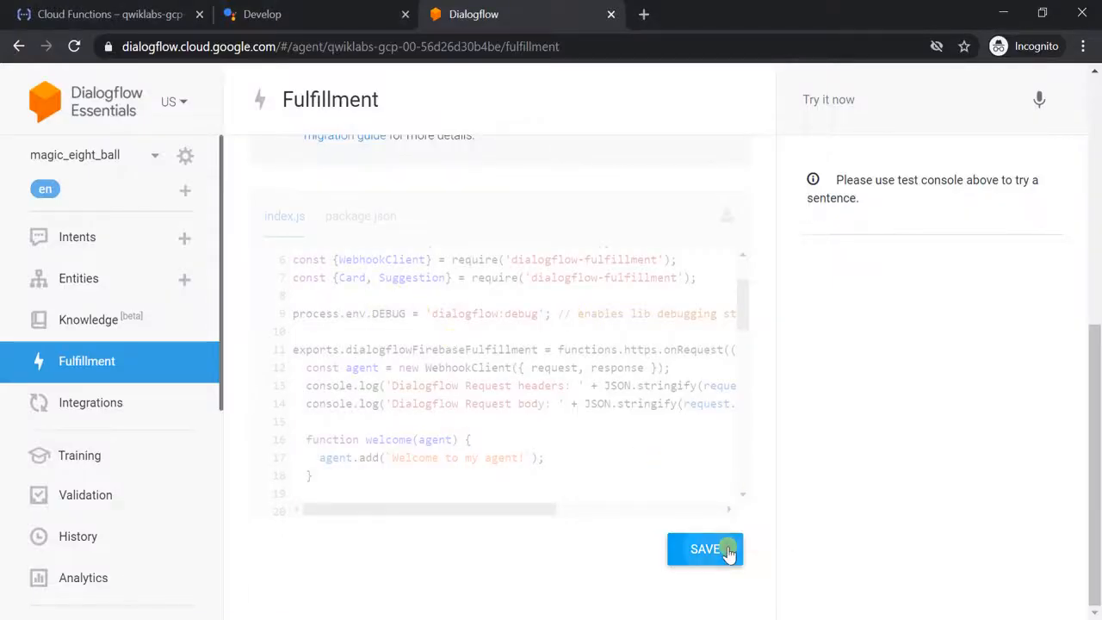
Open the Default Welcome Intent of the magic_eight_ball agent and add a second text response block
left_click(129, 250)
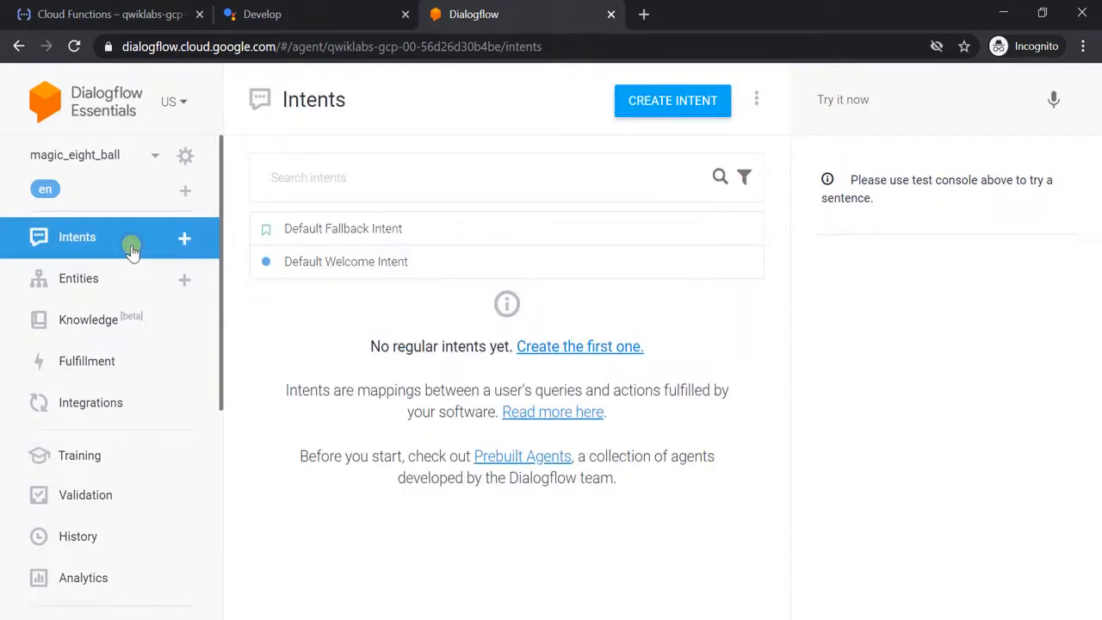
left_click(342, 267)
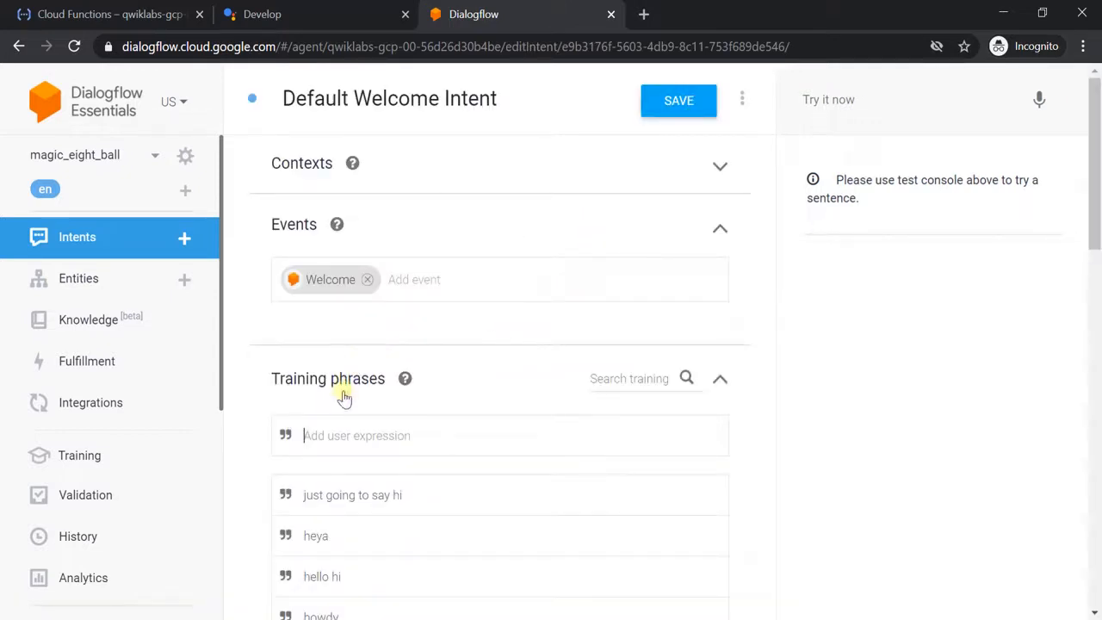
scroll(362, 421, "down", 5)
scroll(440, 419, "down", 8)
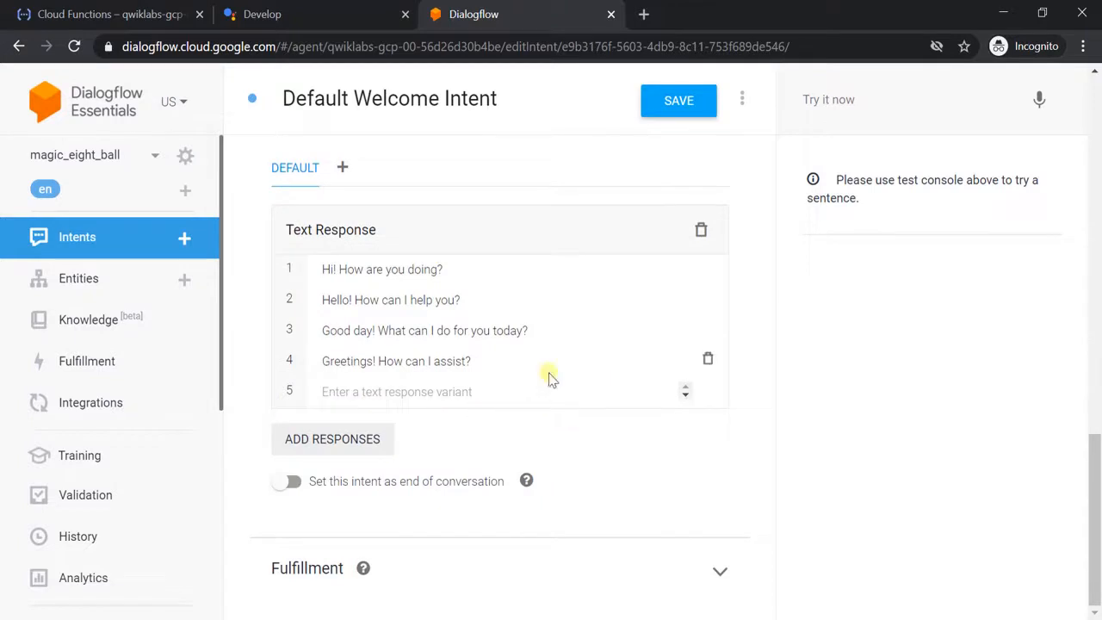
left_click(374, 442)
left_click(373, 442)
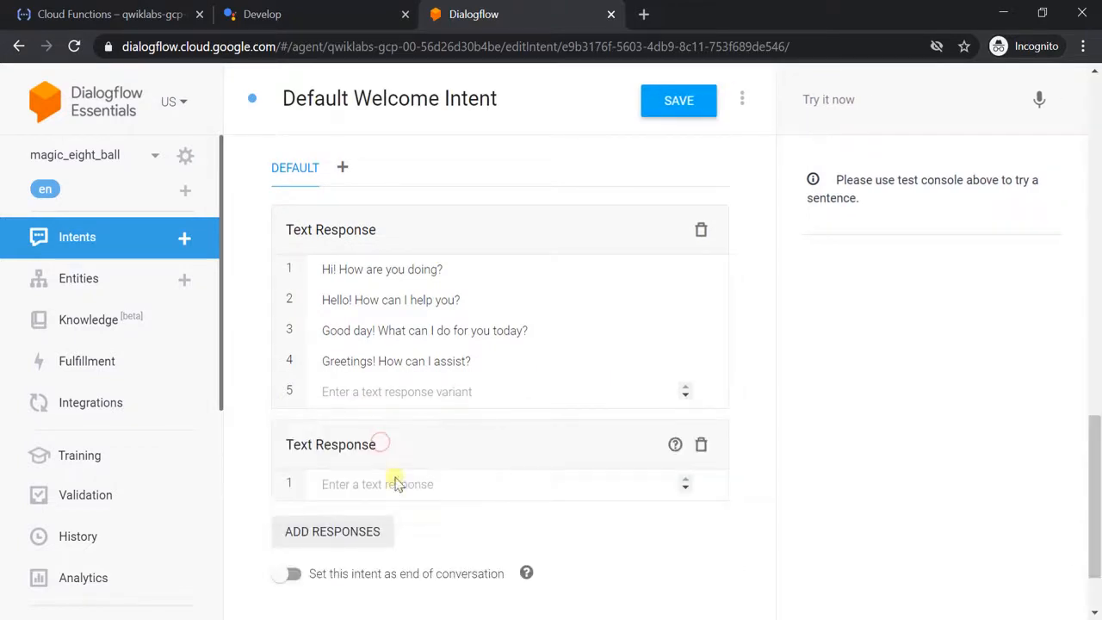
Copy "Welcome to the lab magic 8 ball, ask me a yes or no question and I will predict the future!" into the new response; save
key("alt+Tab")
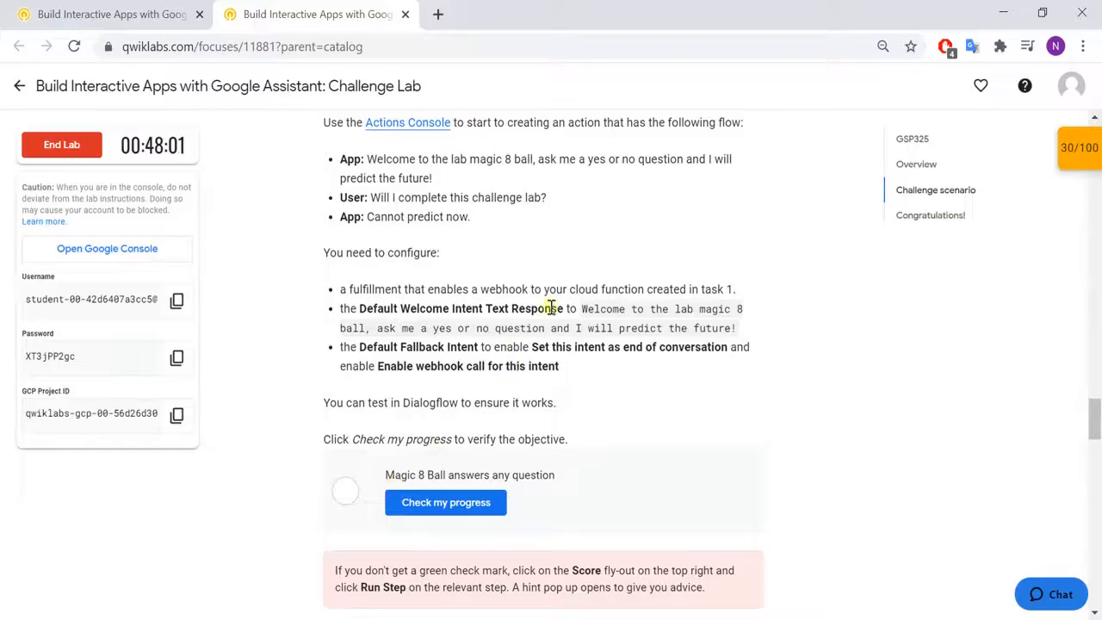
left_click_drag(582, 308, 736, 325)
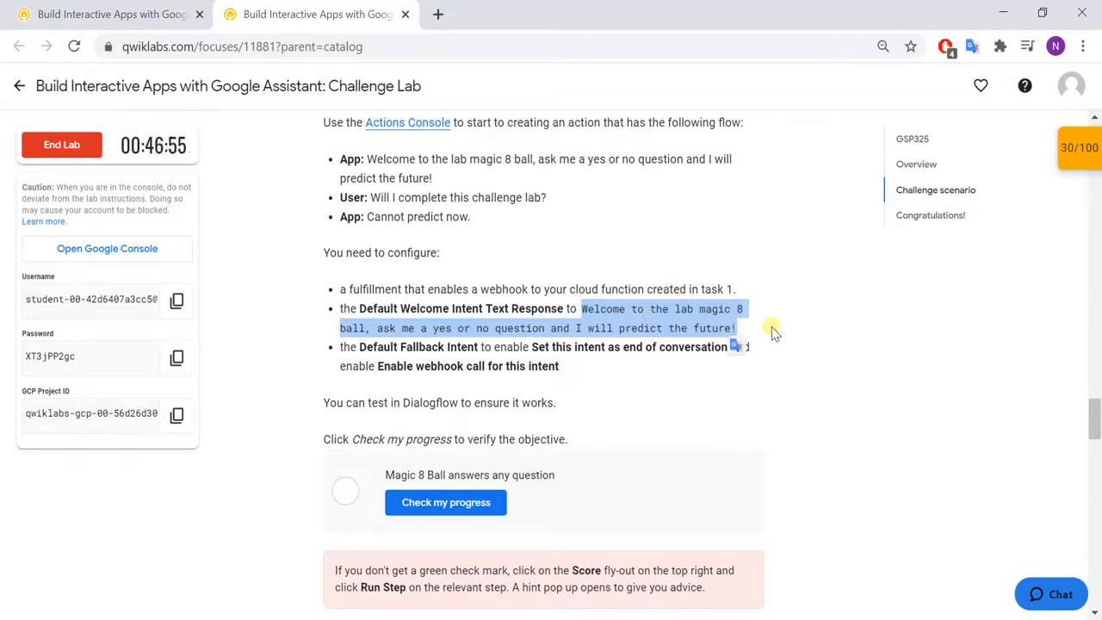
key("alt+Tab")
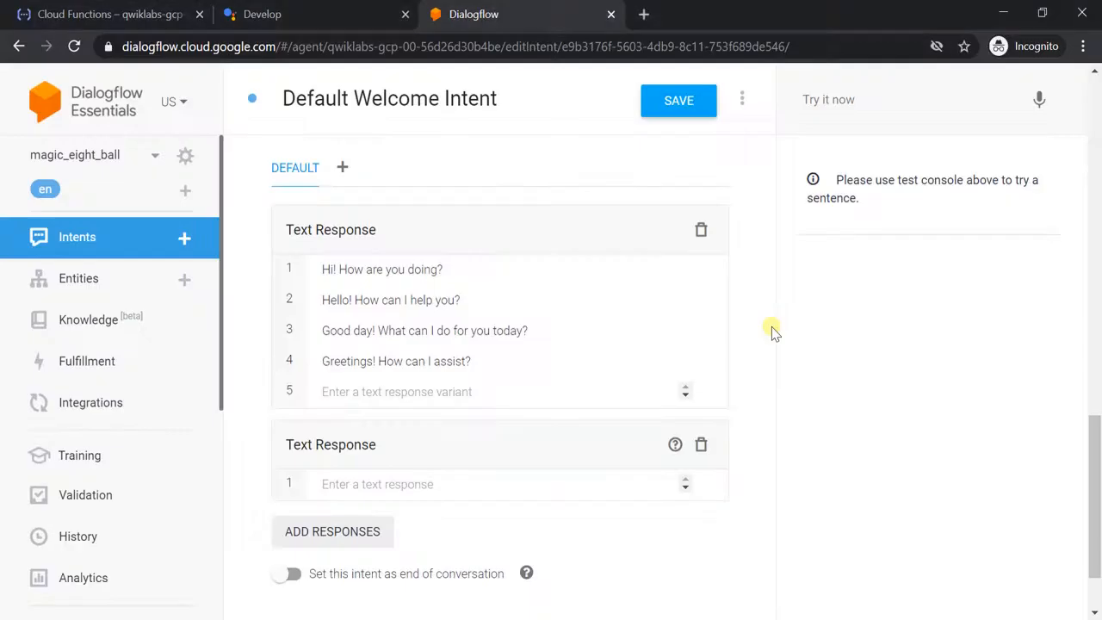
left_click(462, 487)
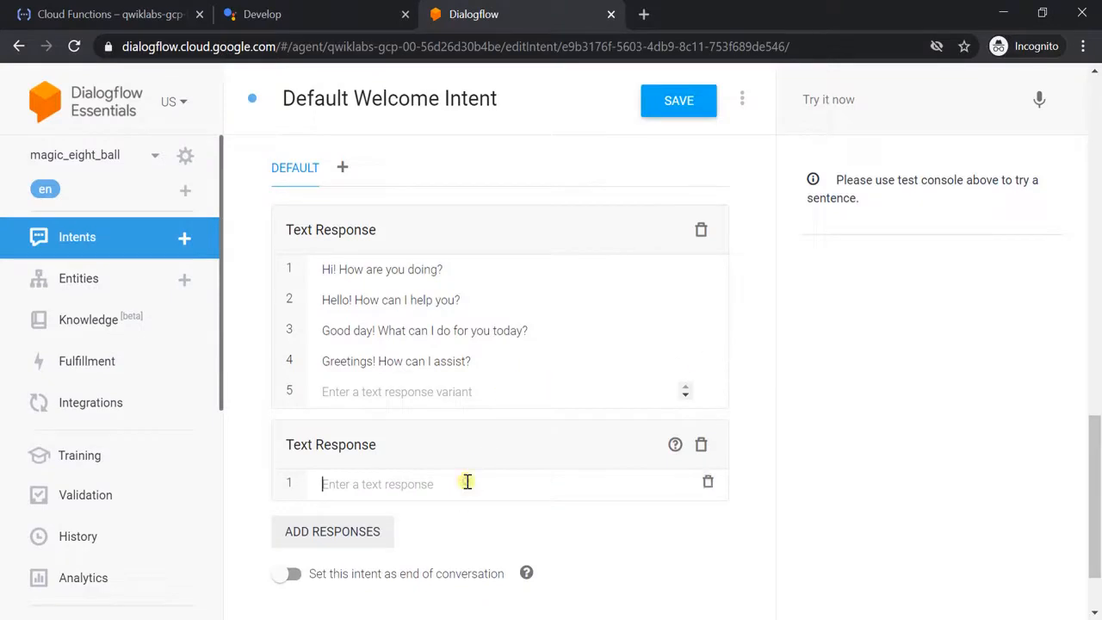
key("ctrl+v")
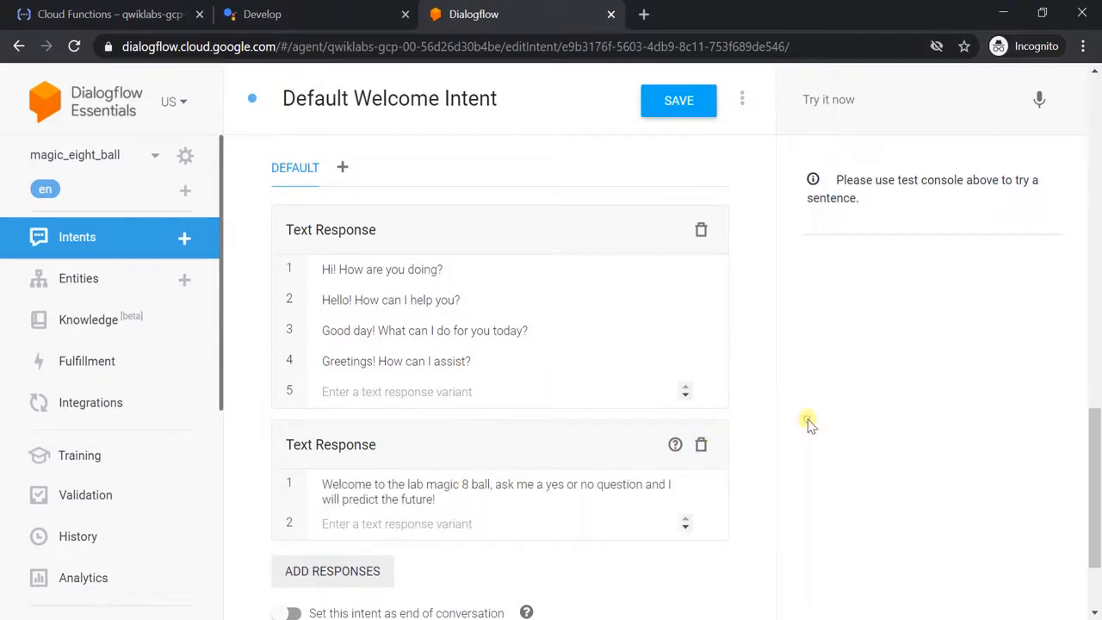
scroll(809, 422, "down", 2)
left_click(683, 111)
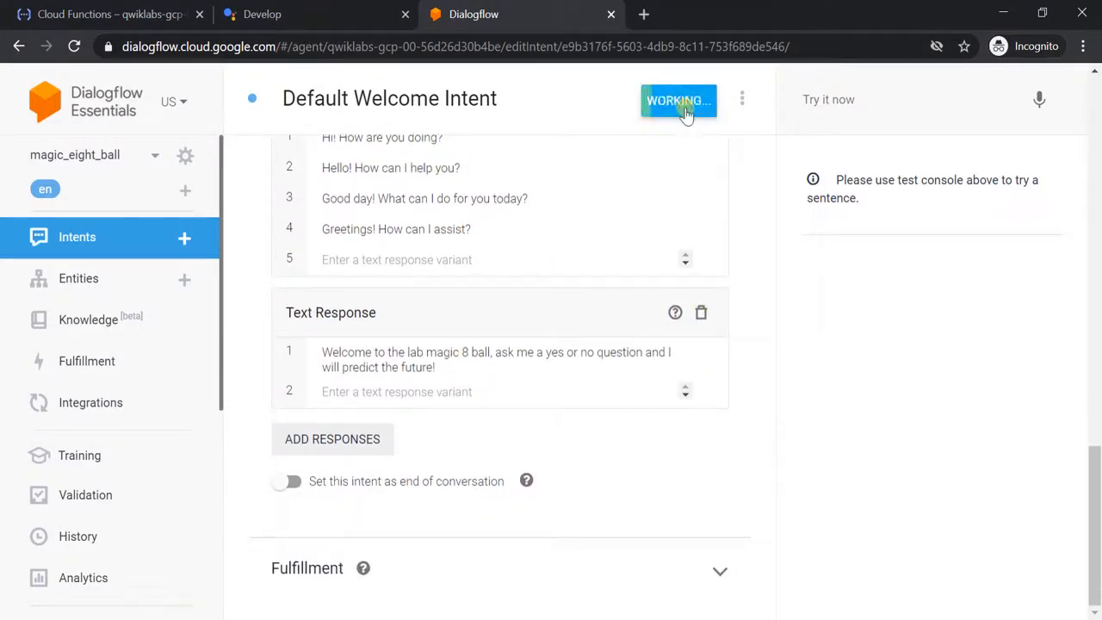
Consult the next lab requirement and open the response settings of the agent's Default Fallback Intent in Dialogflow
key("alt+Tab")
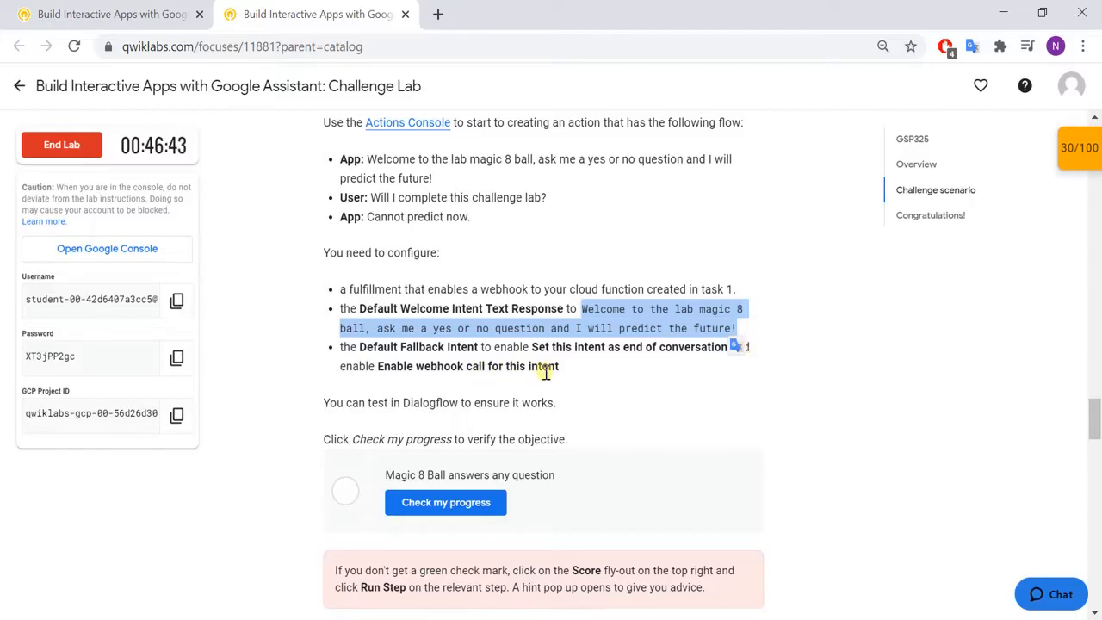
key("alt+Tab")
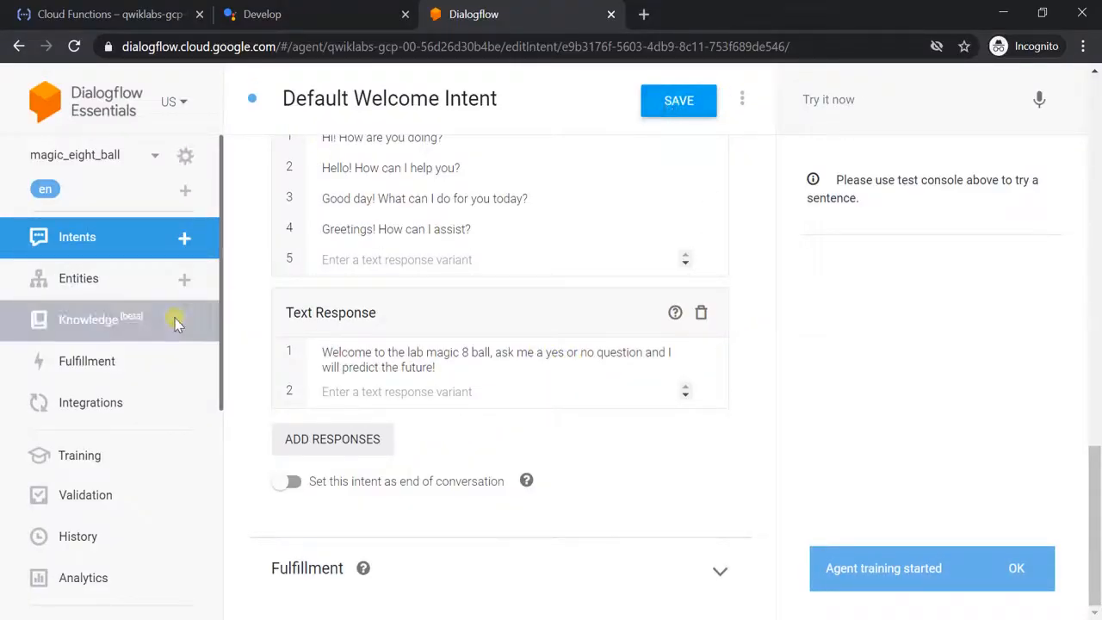
left_click(69, 235)
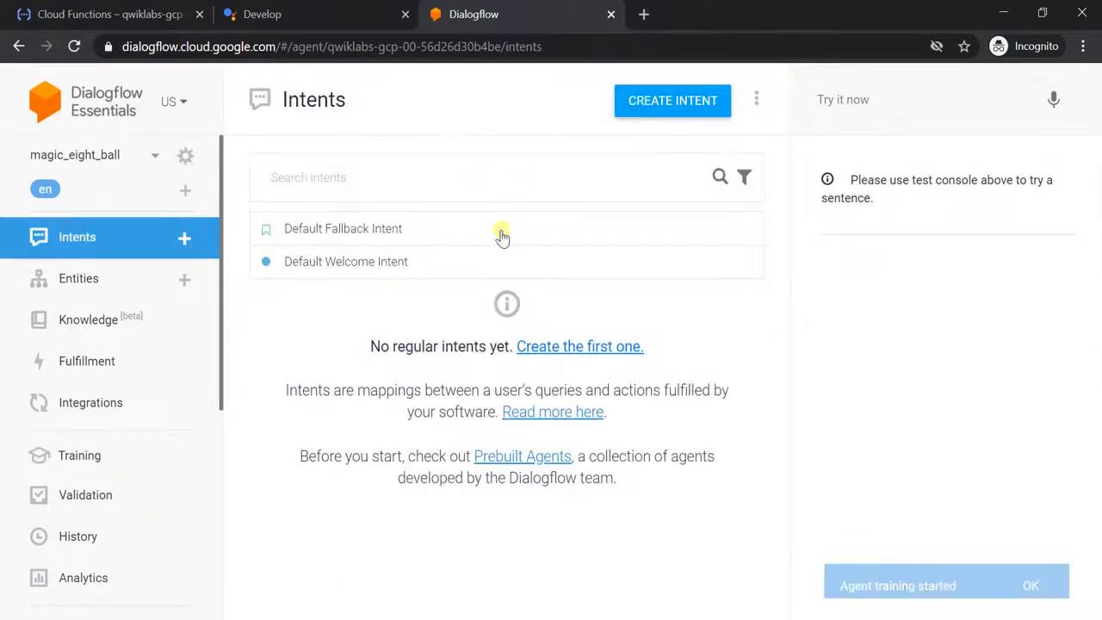
left_click(321, 228)
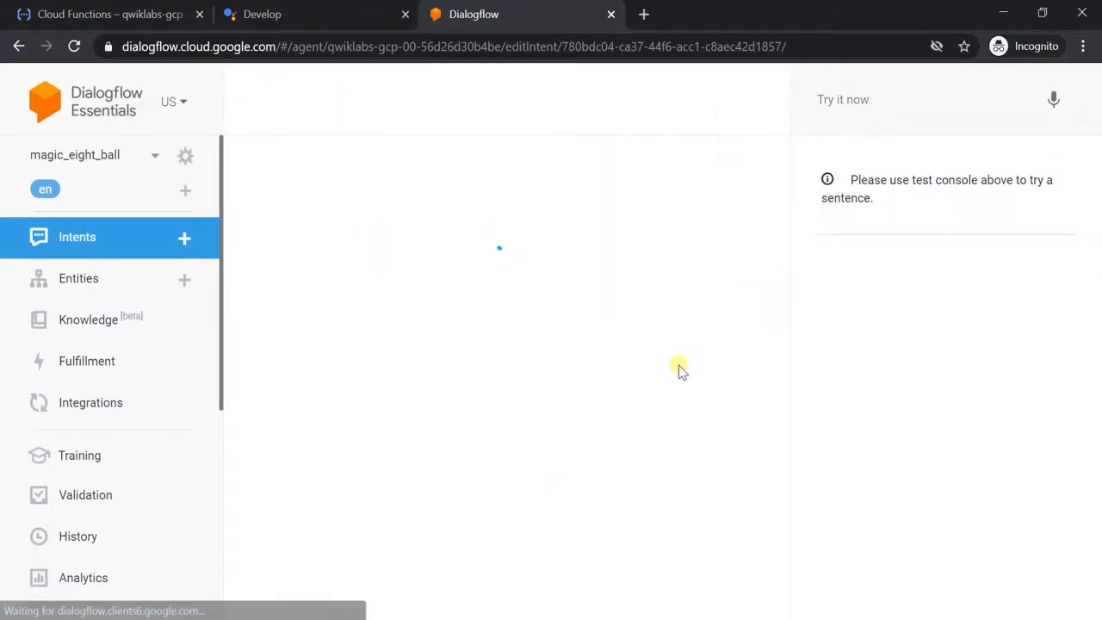
scroll(644, 357, "down", 4)
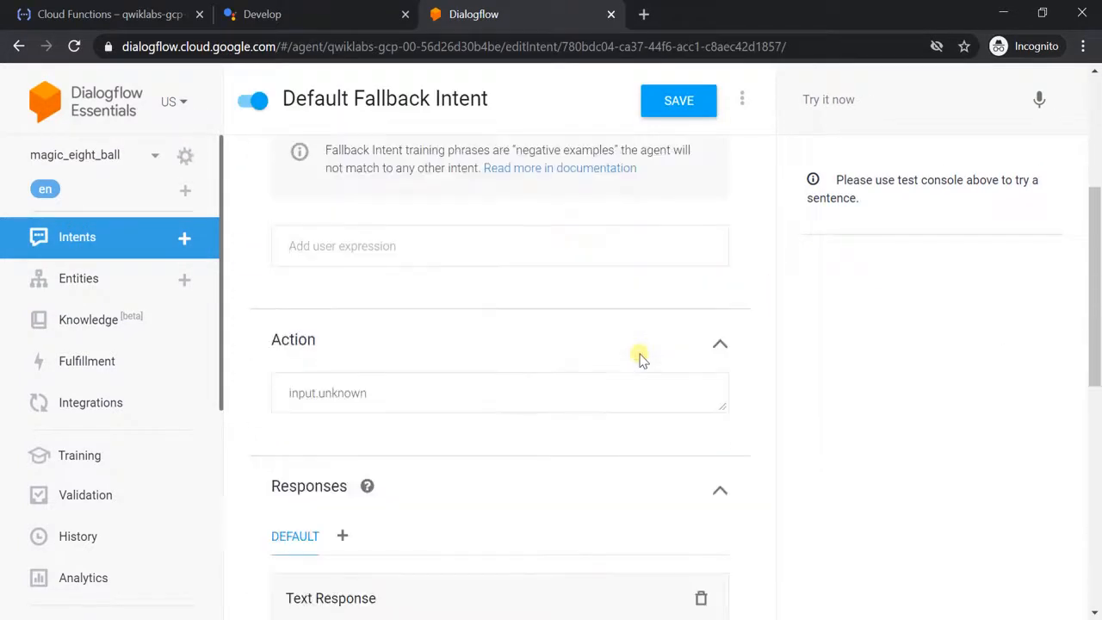
scroll(641, 355, "down", 9)
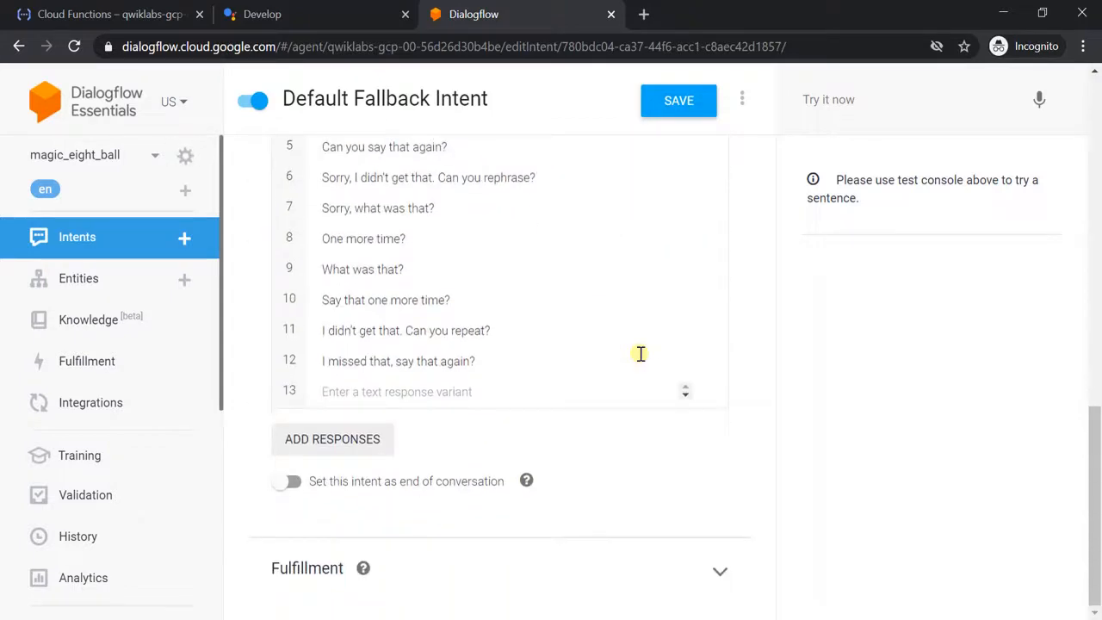
Set the Default Fallback Intent as end of conversation, as the lab instructions require
key("alt+Tab")
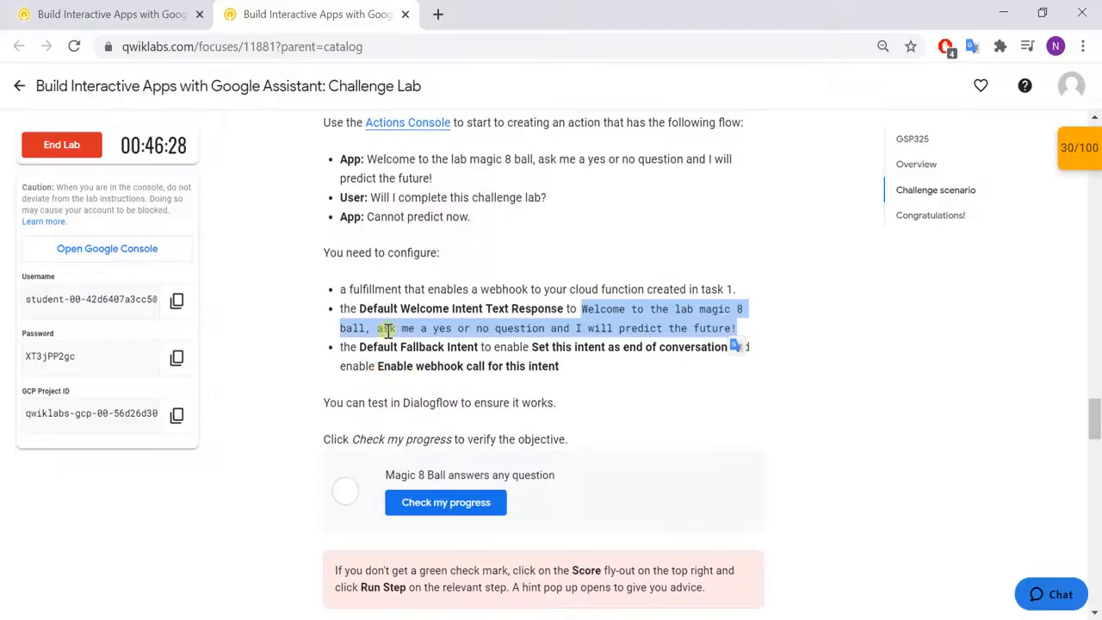
left_click(596, 371)
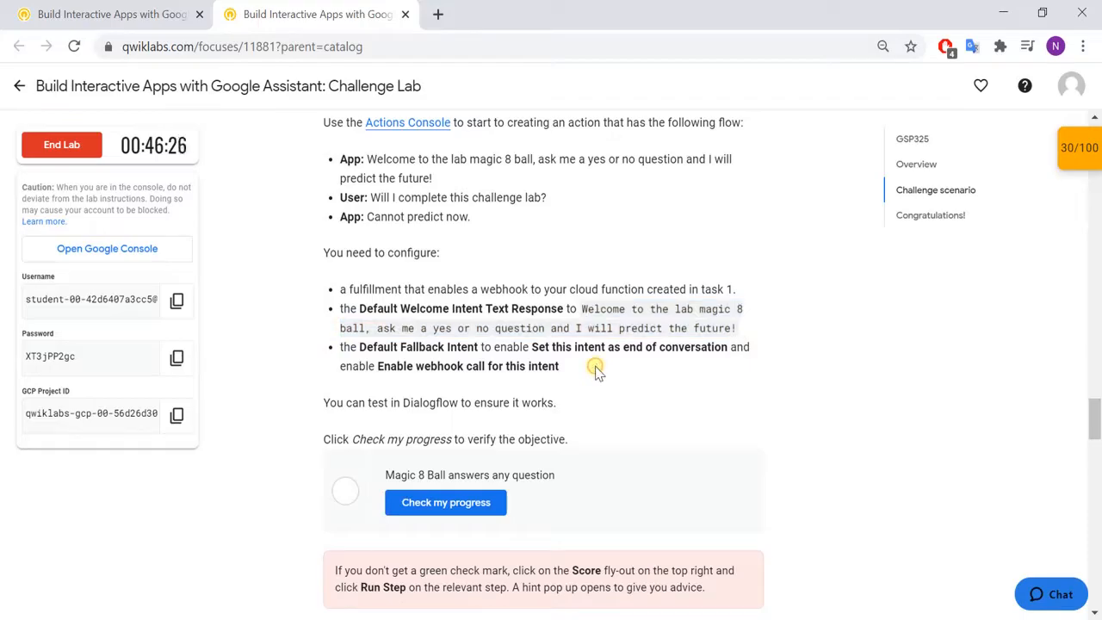
key("alt+Tab")
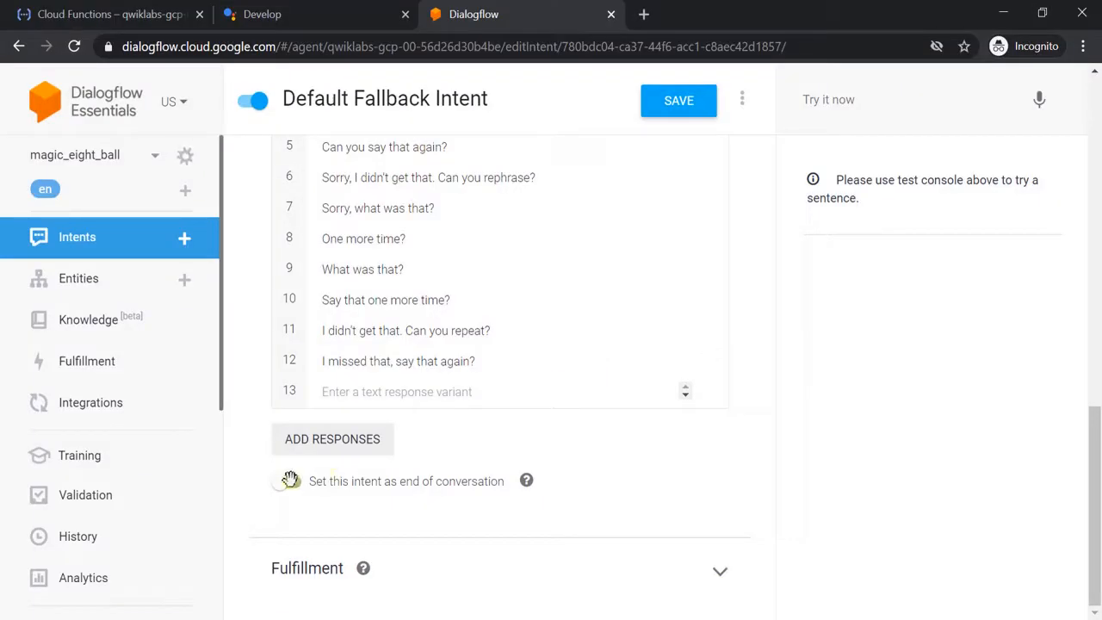
key("alt+Tab")
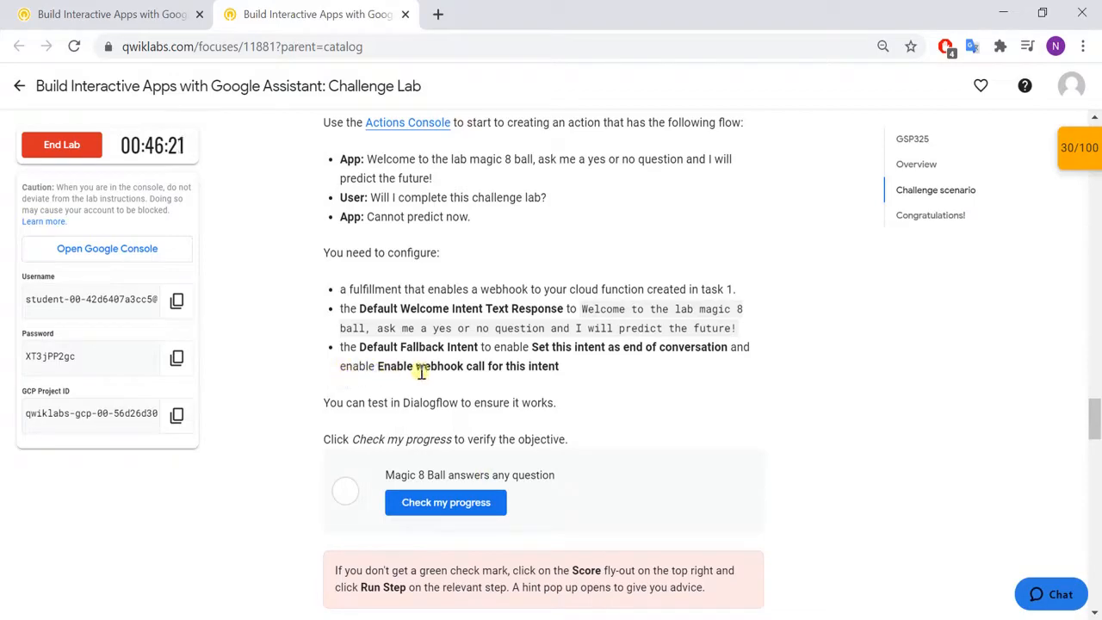
key("alt+Tab")
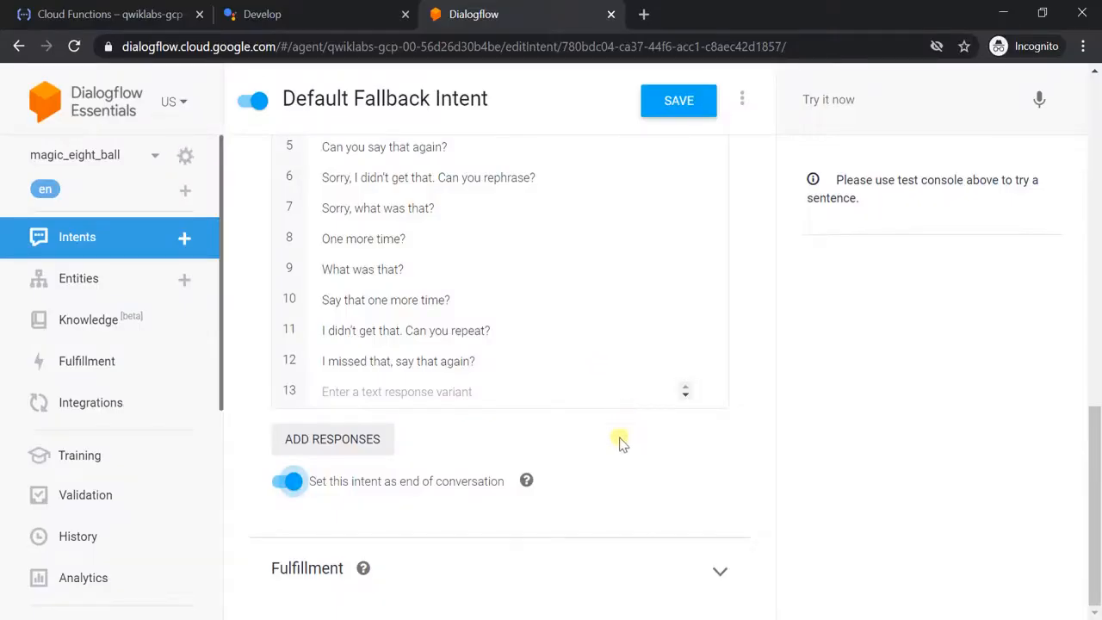
scroll(618, 452, "up", 5)
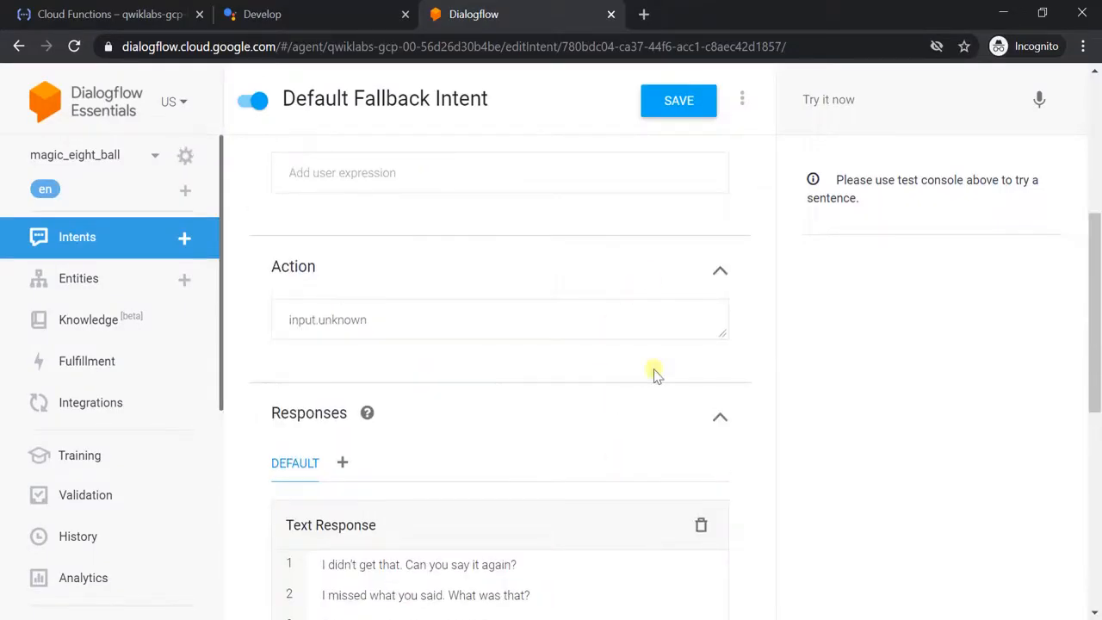
scroll(652, 373, "down", 6)
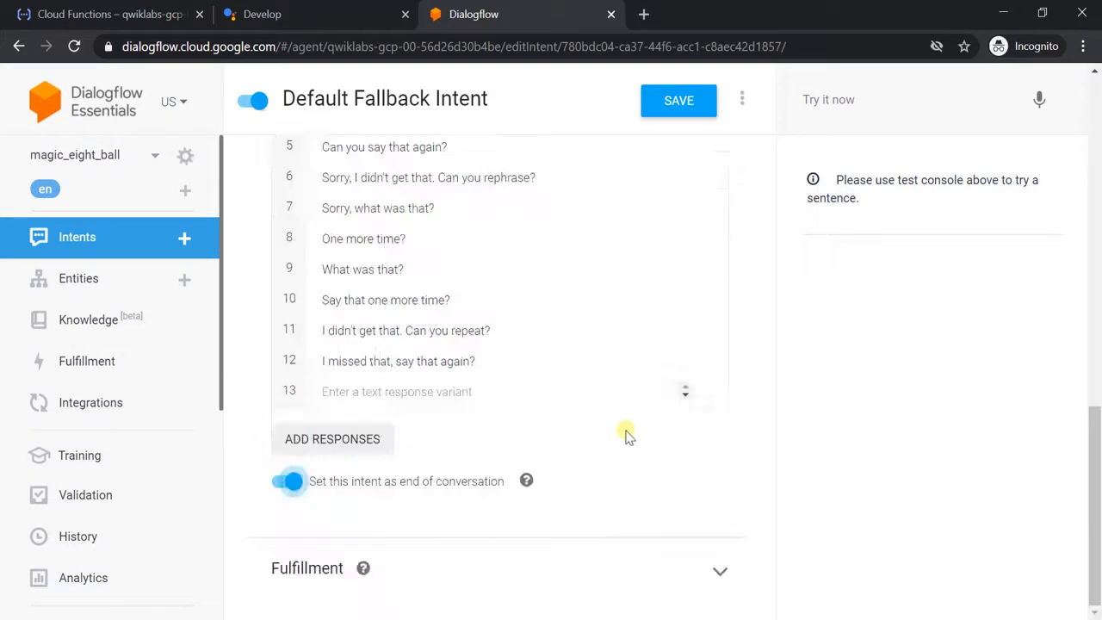
Enable the webhook call for the Default Fallback Intent in its fulfillment section and save the intent
left_click(720, 571)
left_click(382, 507)
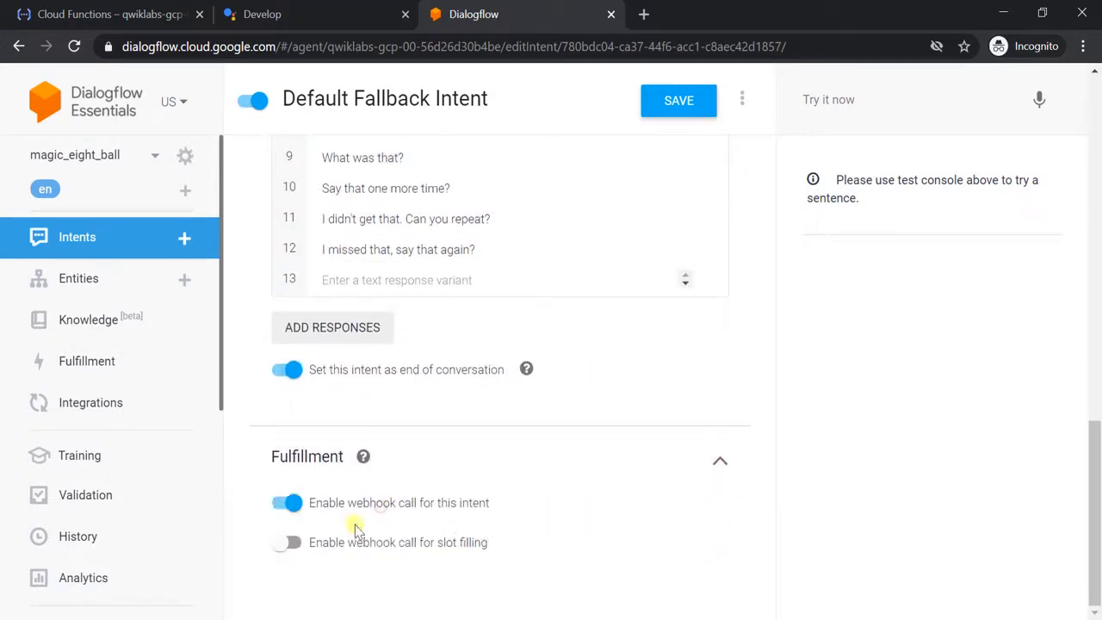
key("alt+Tab")
left_click(467, 500)
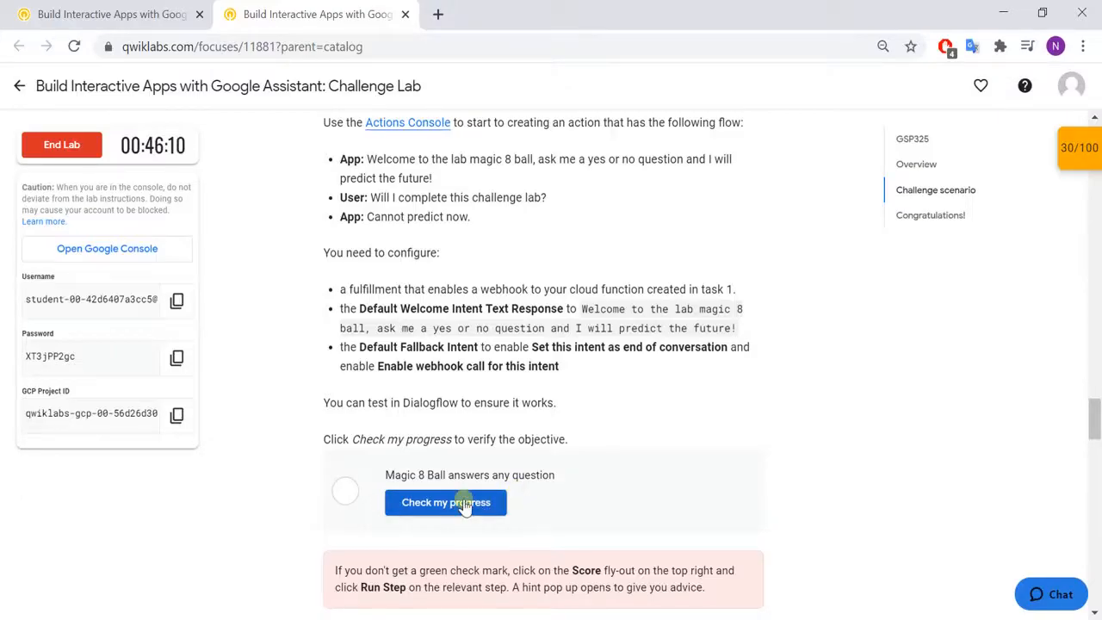
key("alt+Tab")
left_click(699, 103)
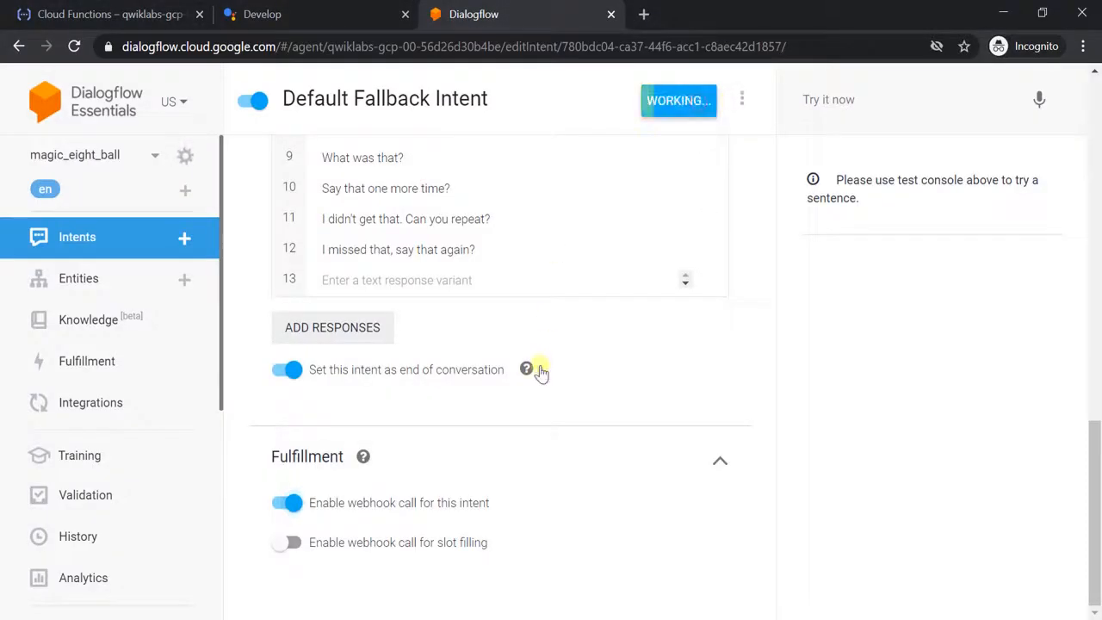
Return to the lab page and check the progress of the "Magic 8 Ball answers any question" objective
key("alt+Tab")
left_click(476, 502)
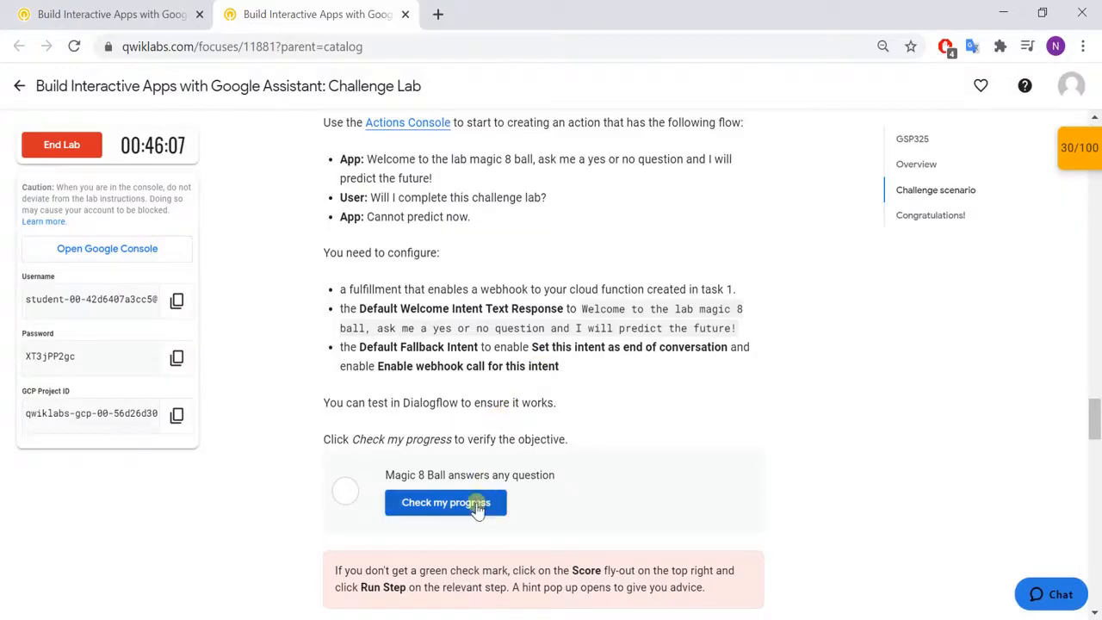
scroll(542, 435, "down", 2)
scroll(543, 434, "down", 3)
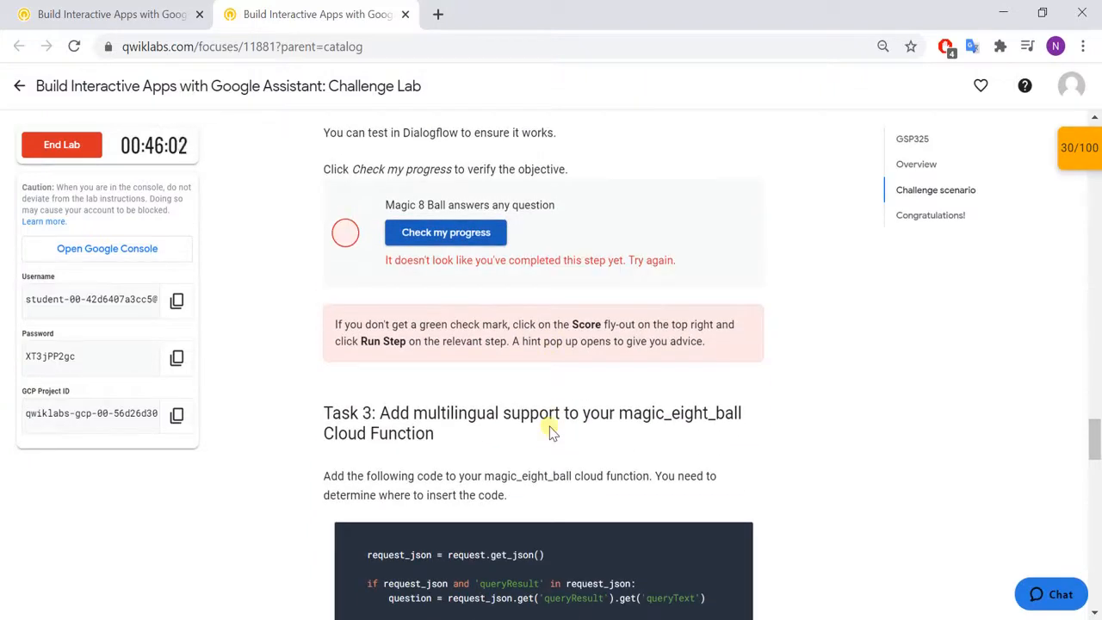
Run the "Create the Lab Magic 8 Ball app for Google Assistant" check from the score checkpoints and dismiss the result message
left_click(1080, 148)
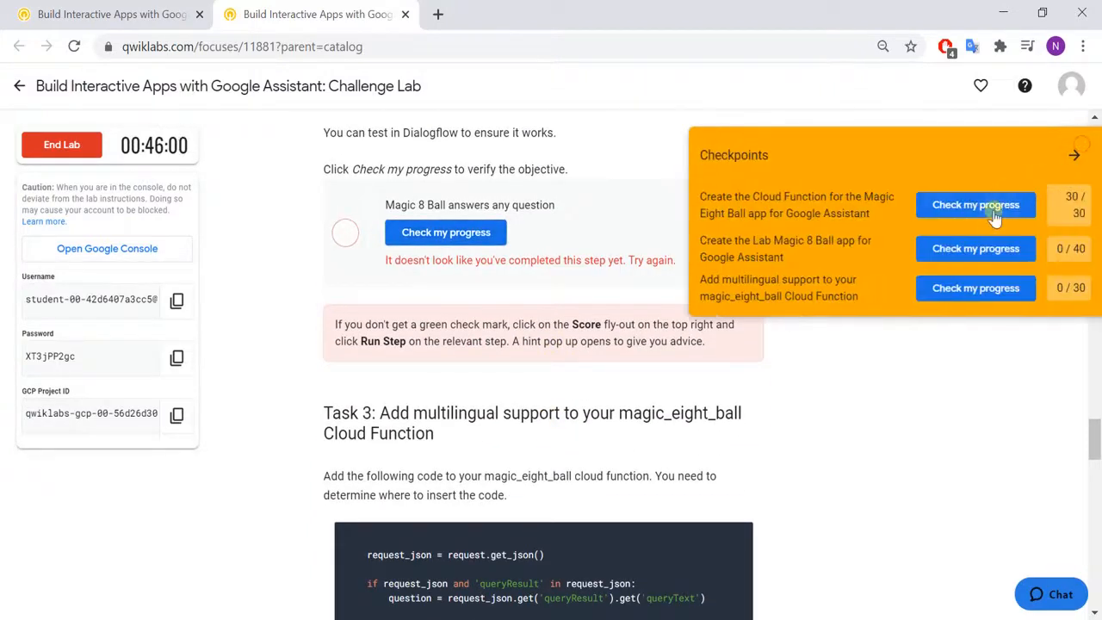
left_click(984, 250)
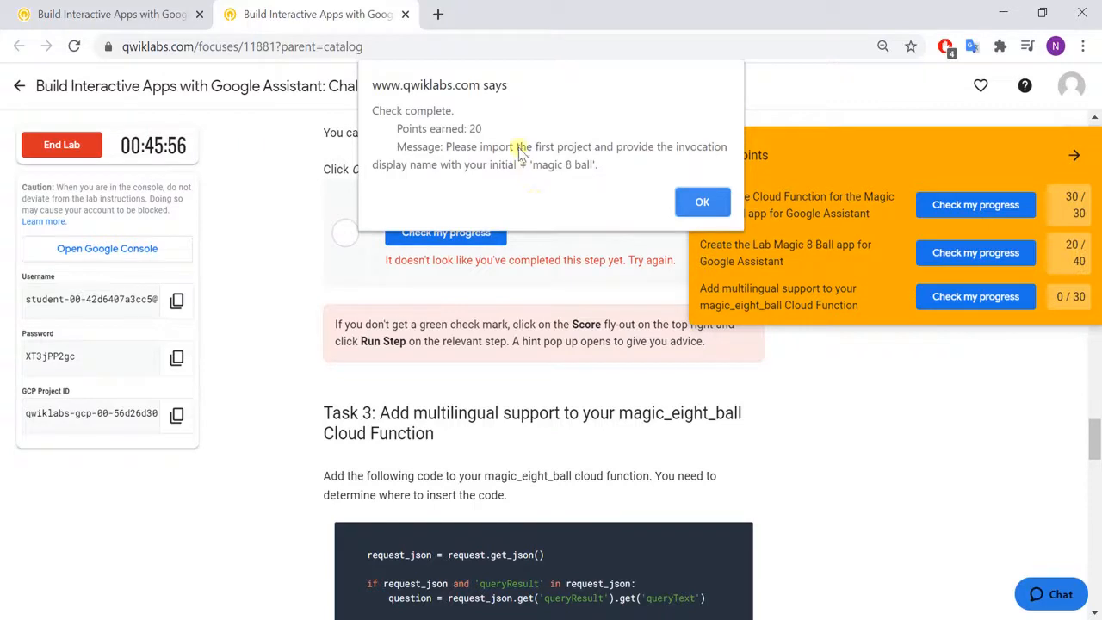
left_click(697, 208)
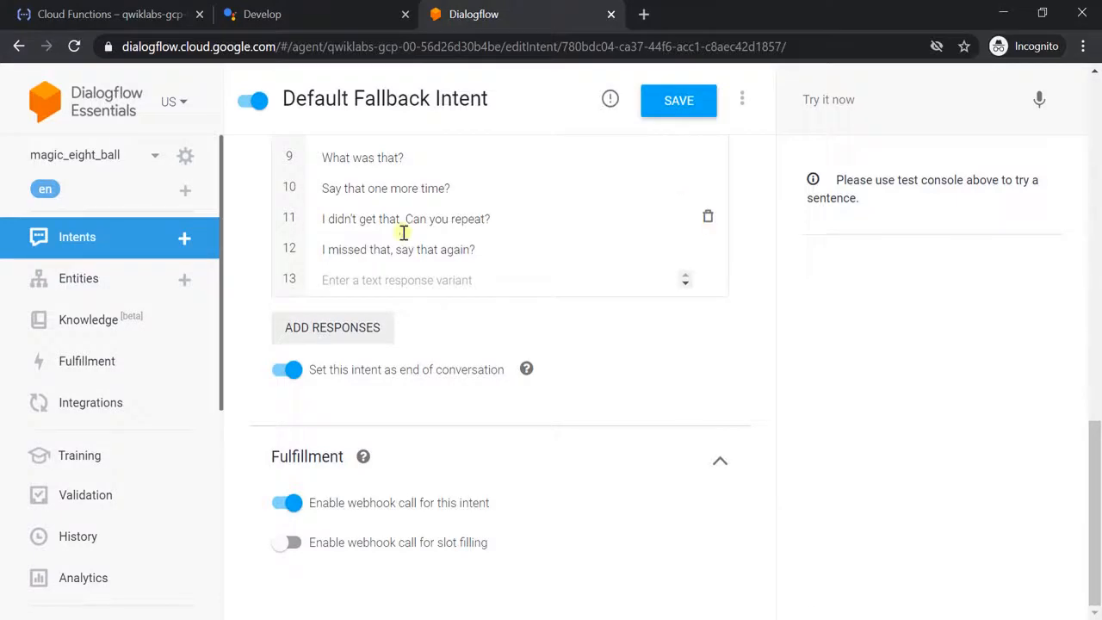
scroll(152, 315, "down", 3)
scroll(155, 315, "up", 3)
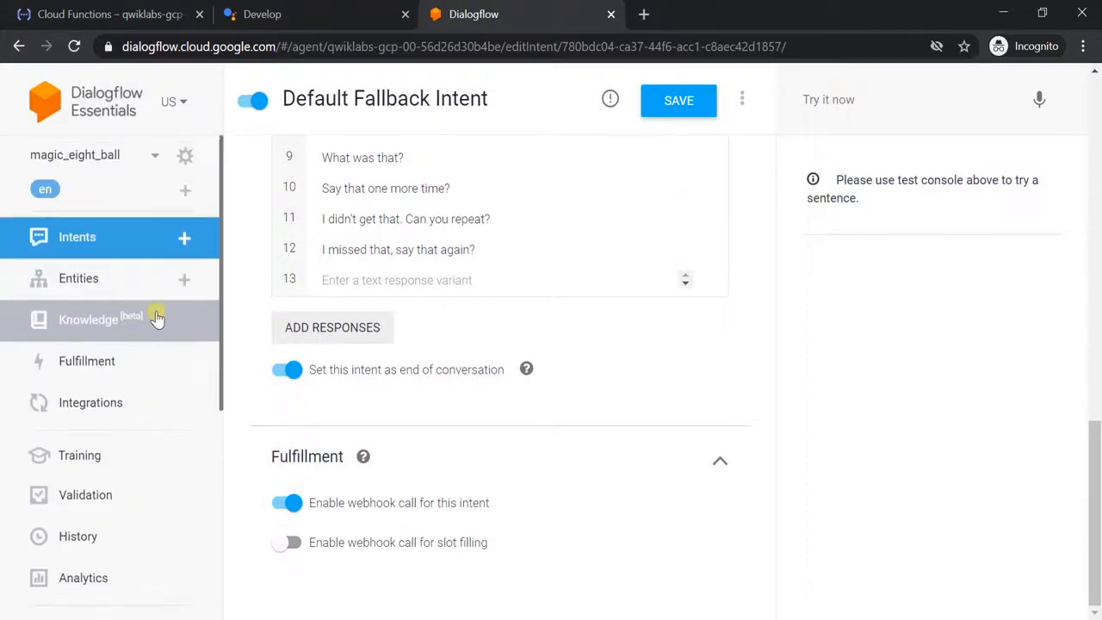
Open the magic_eight_ball agent's settings and reread the naming hint in the lab's check message
left_click(123, 244)
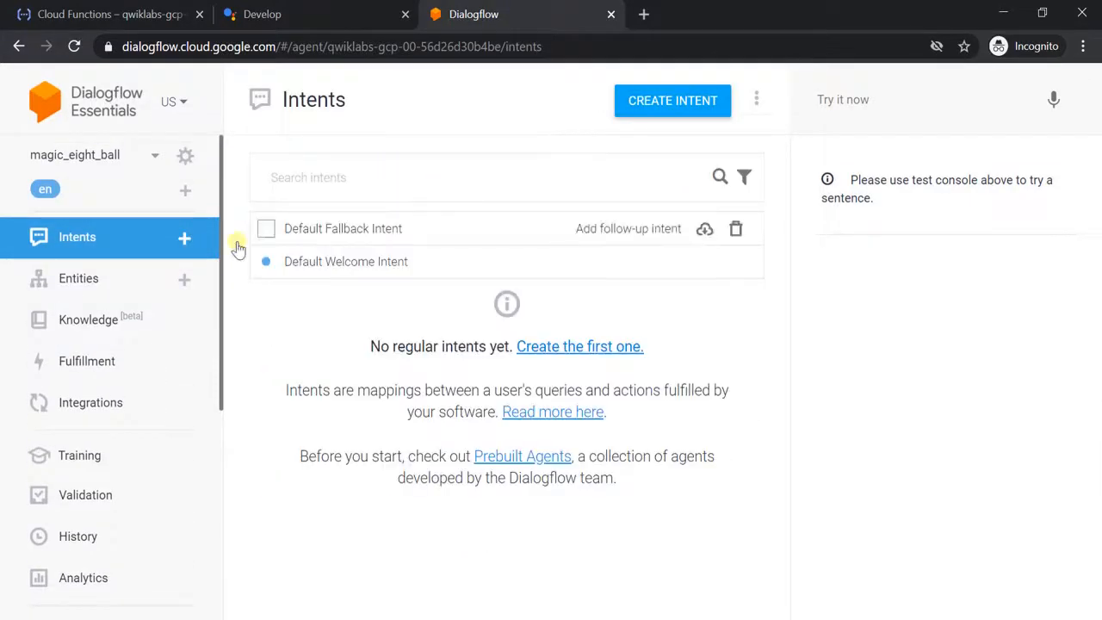
left_click(105, 154)
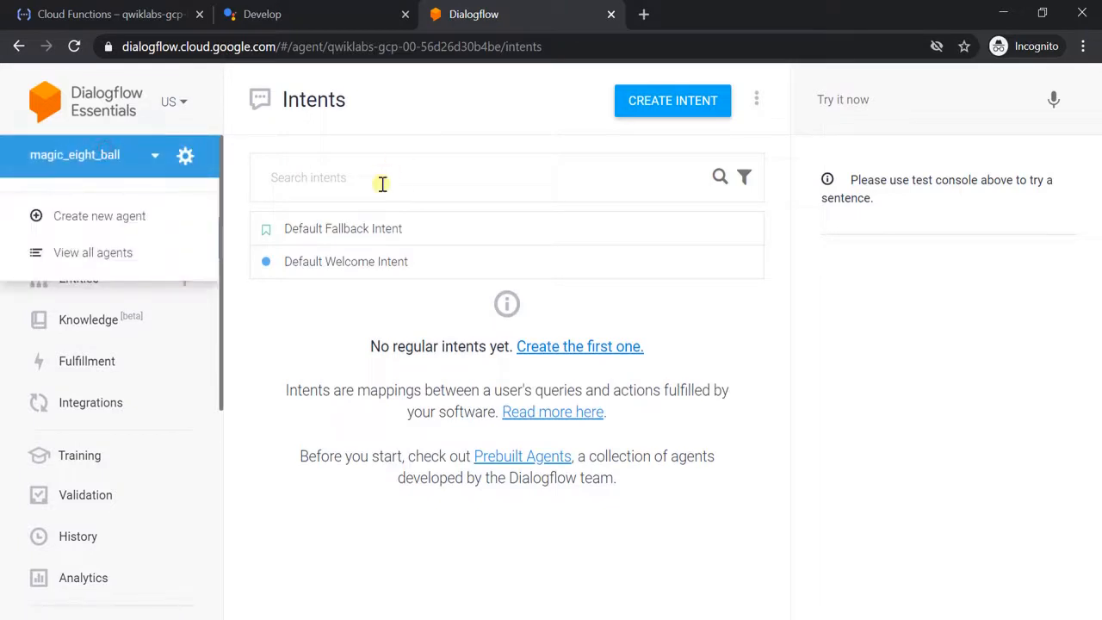
left_click(184, 158)
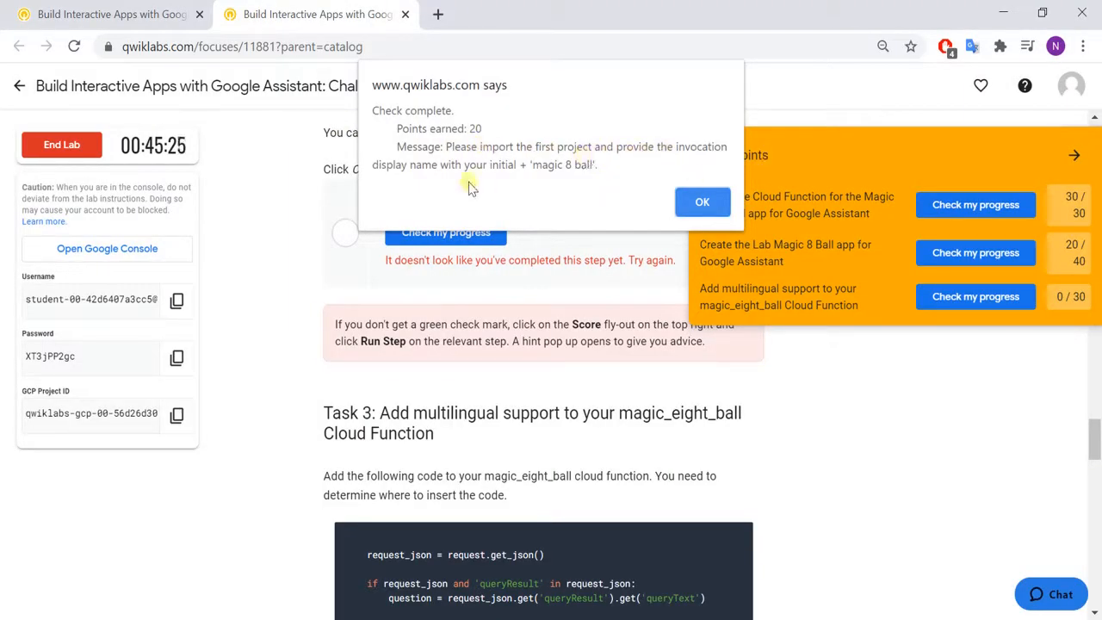
key("alt+Tab")
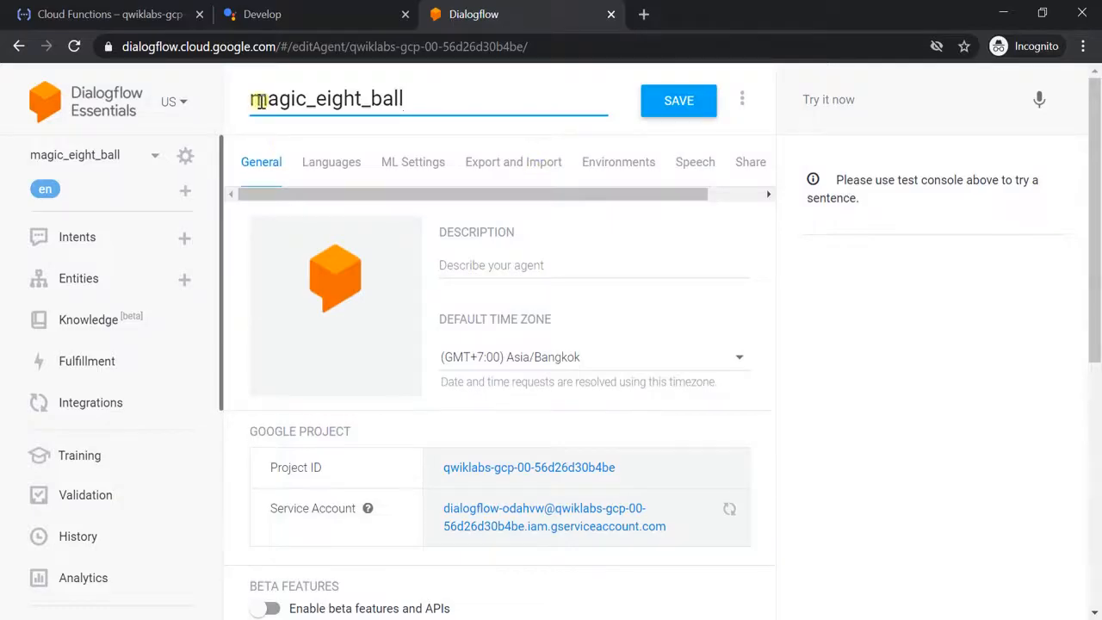
key("alt+Tab")
key("alt+Tab")
Try to rename the Dialogflow agent to "magic 8 ball" and undo the edit
left_click(376, 101)
key("BackSpace")
key("BackSpace")
key("BackSpace")
key("BackSpace")
key("BackSpace")
key("BackSpace")
key("BackSpace")
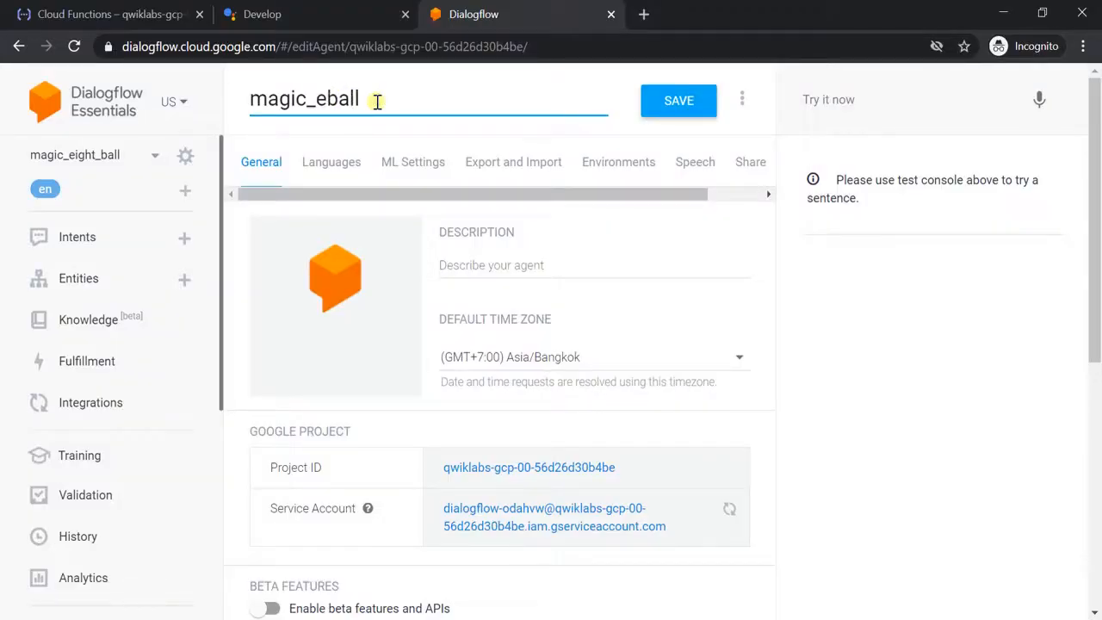
type("8")
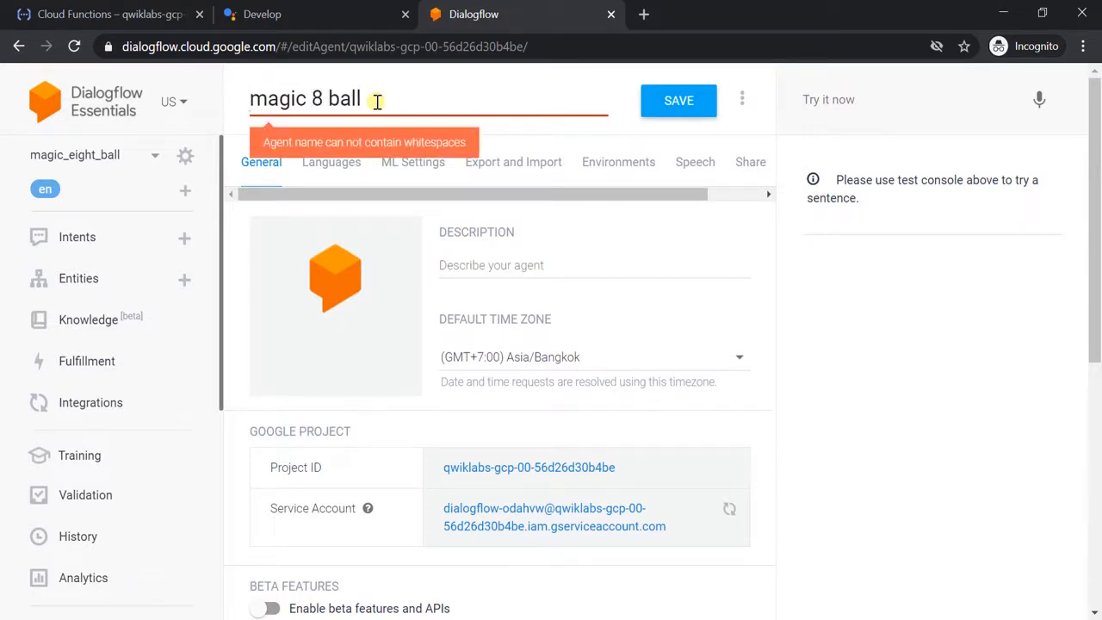
key("ctrl+z")
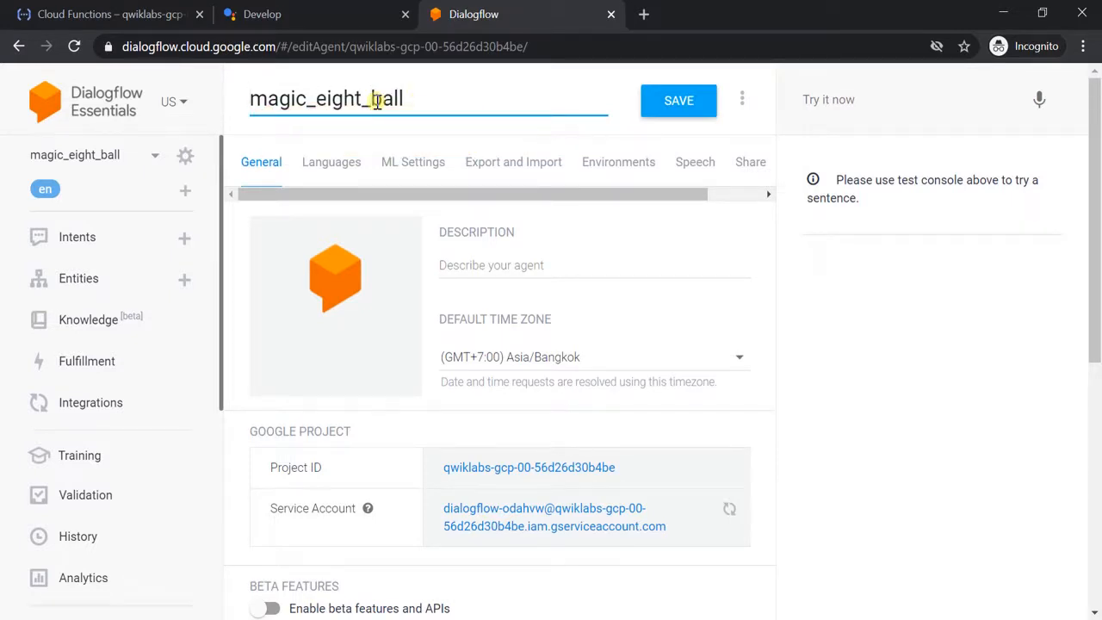
Prefix the agent name magic_eight_ball with the owner's first name and an underscore, and save the agent settings
key("Home")
type("nabila")
key("shift+Home")
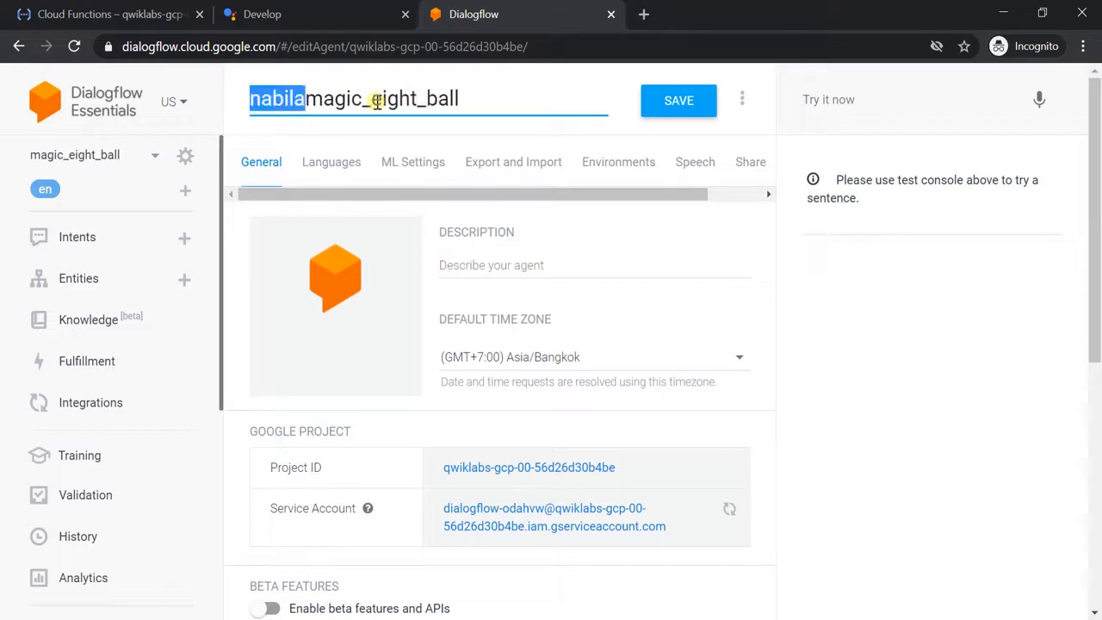
key("Right")
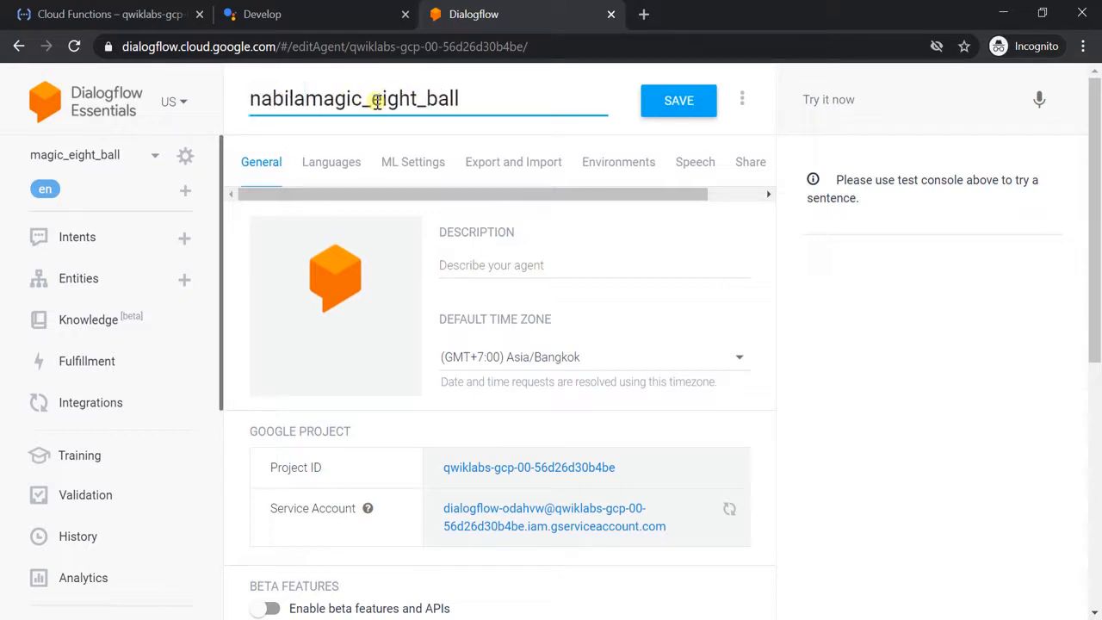
type("_")
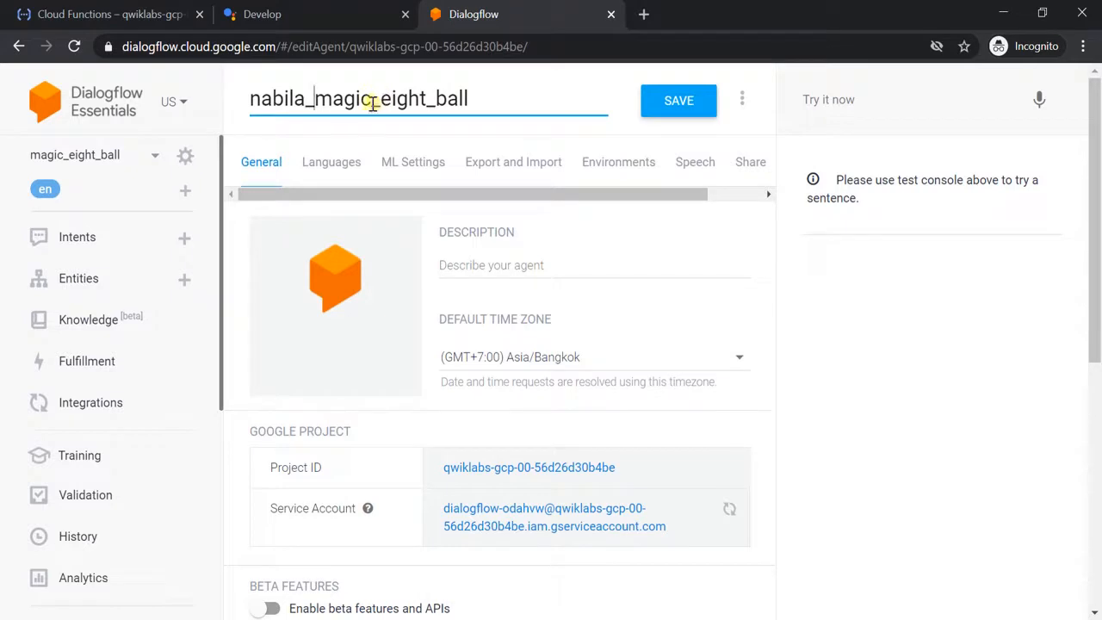
left_click(680, 109)
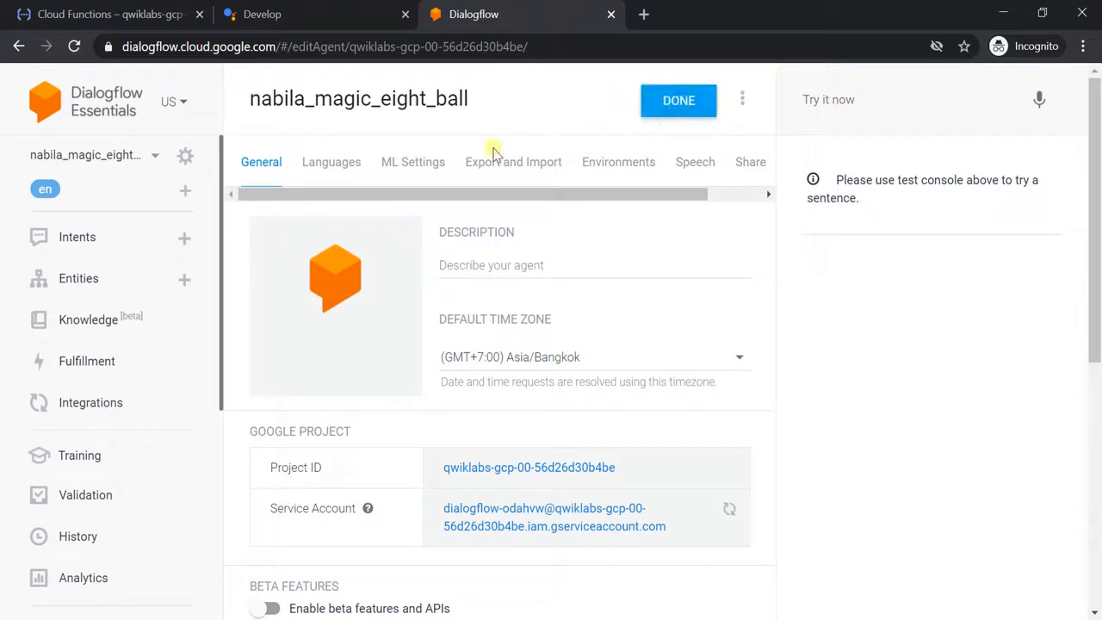
View the agent's fulfillment page, rerun the lab's "Create the Lab Magic 8 Ball app for Google Assistant" check and dismiss the result message
left_click(74, 364)
scroll(327, 399, "down", 5)
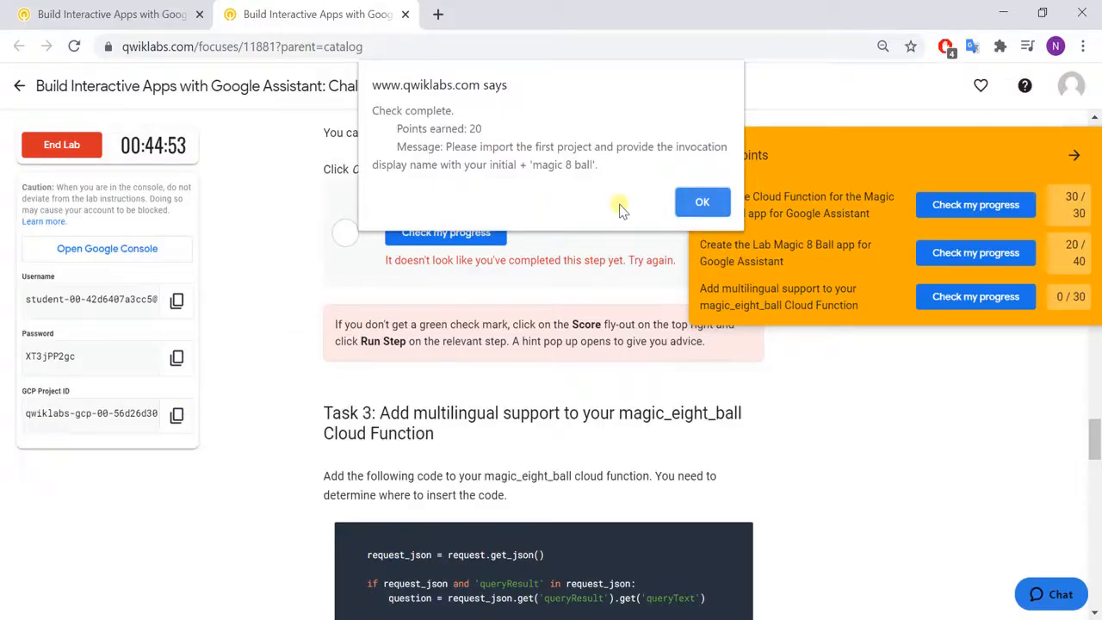
left_click(702, 202)
left_click(926, 257)
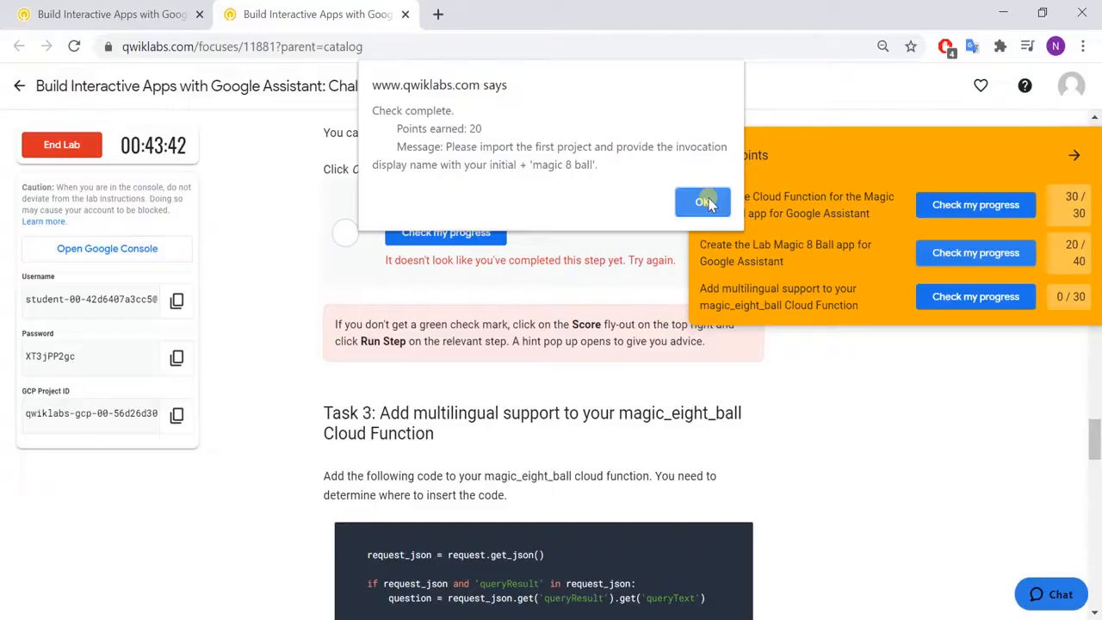
left_click(709, 203)
key("alt+Tab")
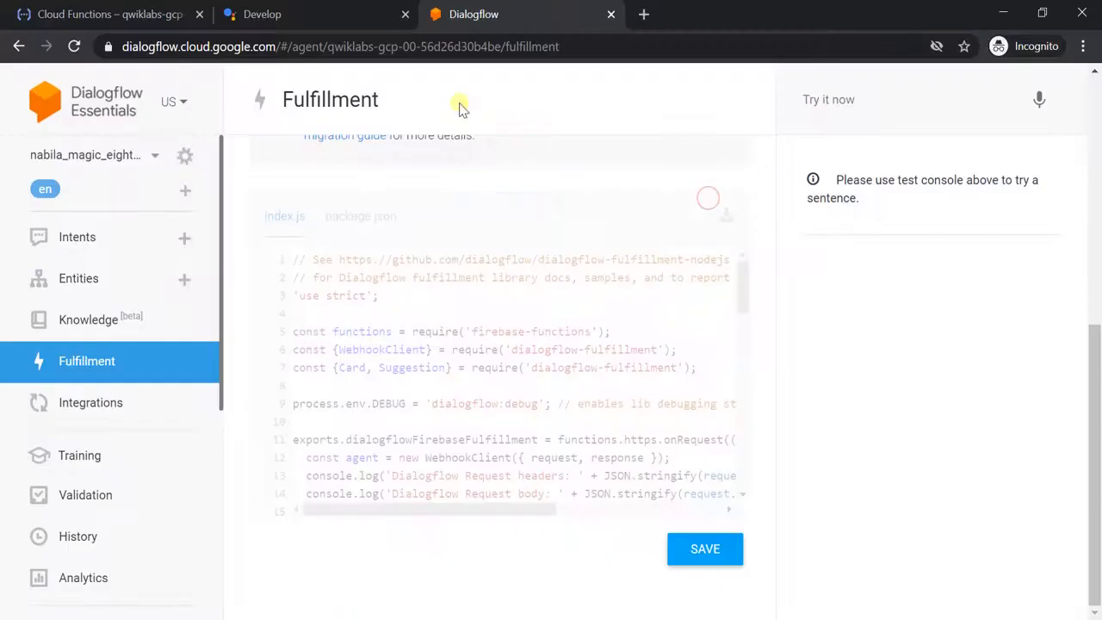
In the Actions Console invocation settings, set the display name to the owner's possessive first name plus "Magic 8 Ball" and save
left_click(129, 17)
left_click(250, 14)
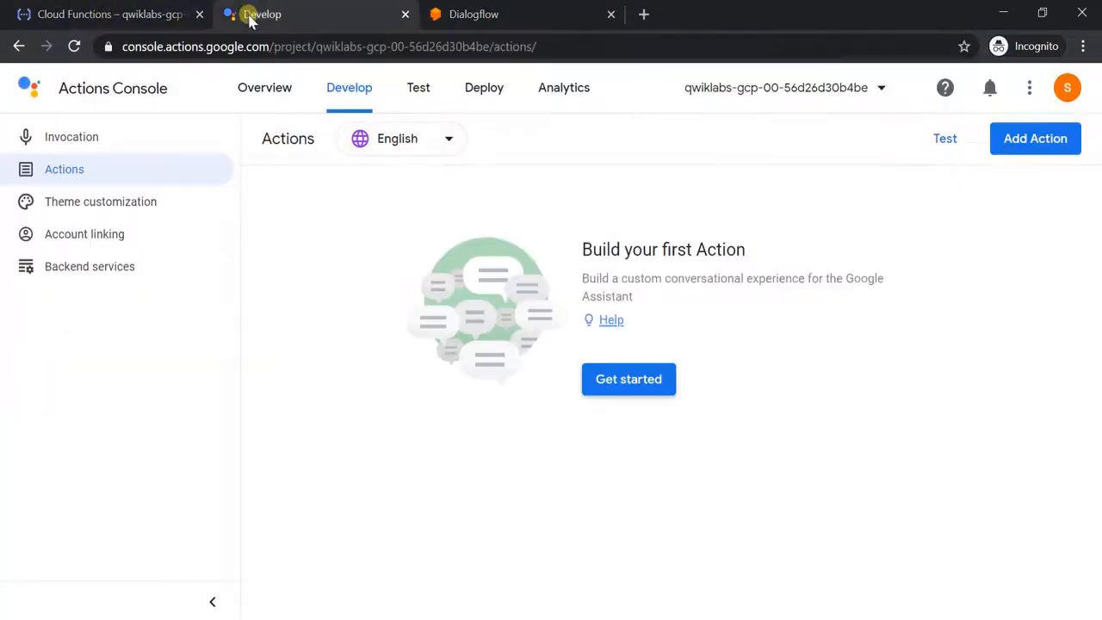
left_click(98, 140)
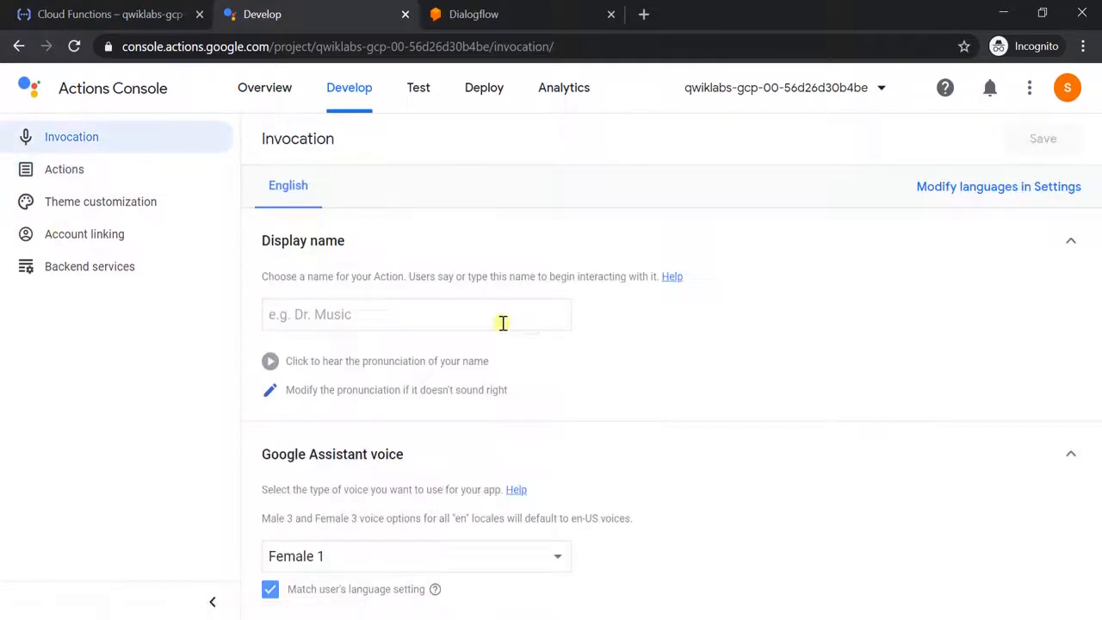
left_click(387, 324)
type("Nabila's")
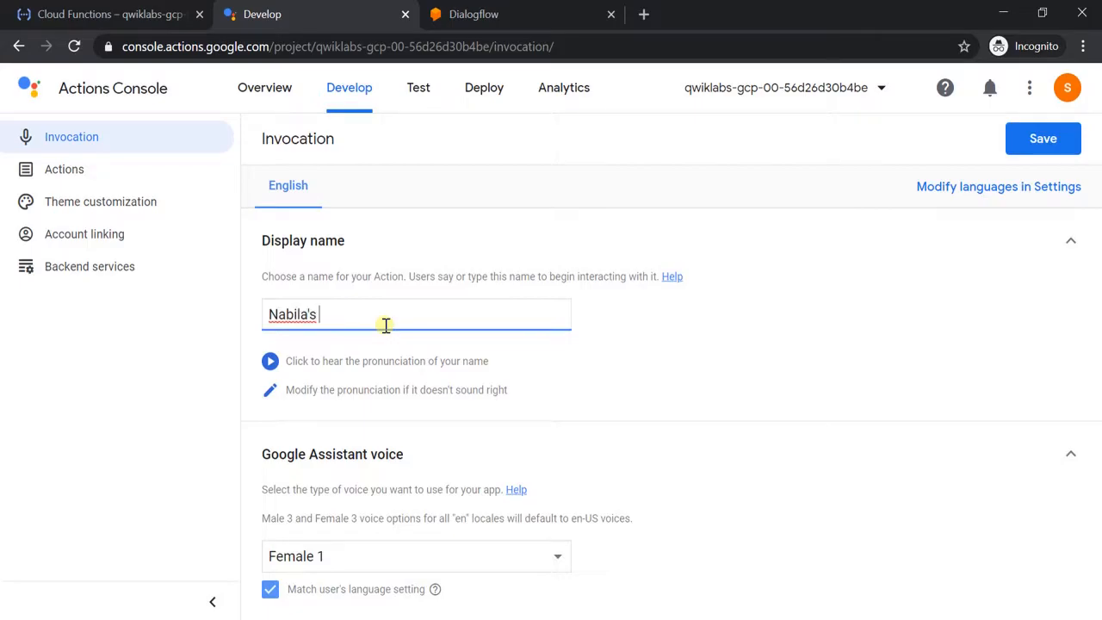
key("alt+Tab")
key("alt+Tab")
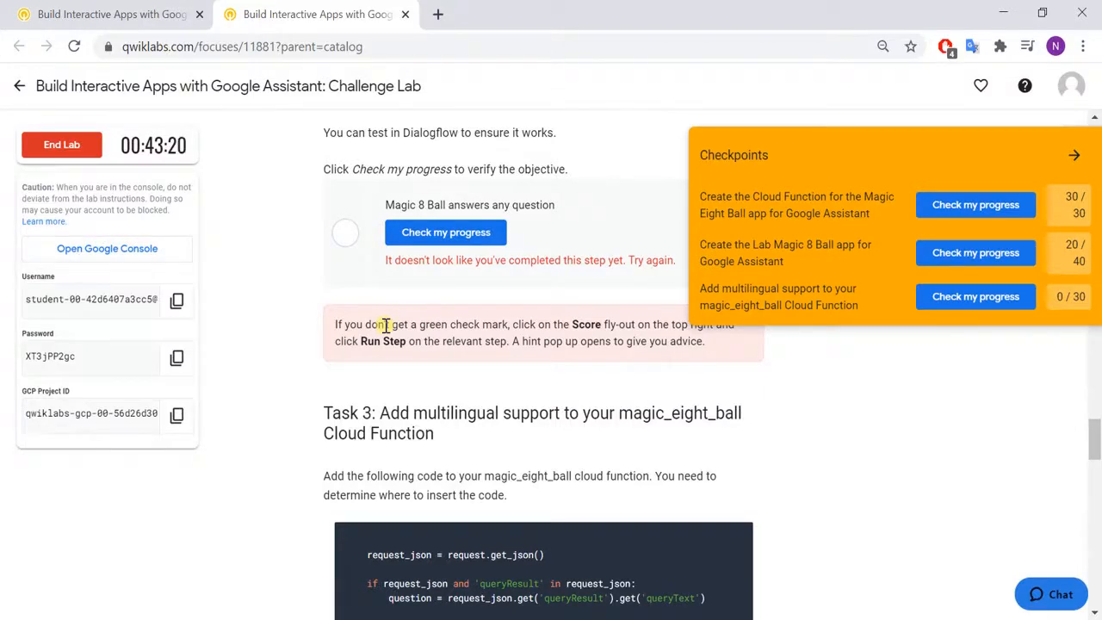
scroll(389, 332, "up", 2)
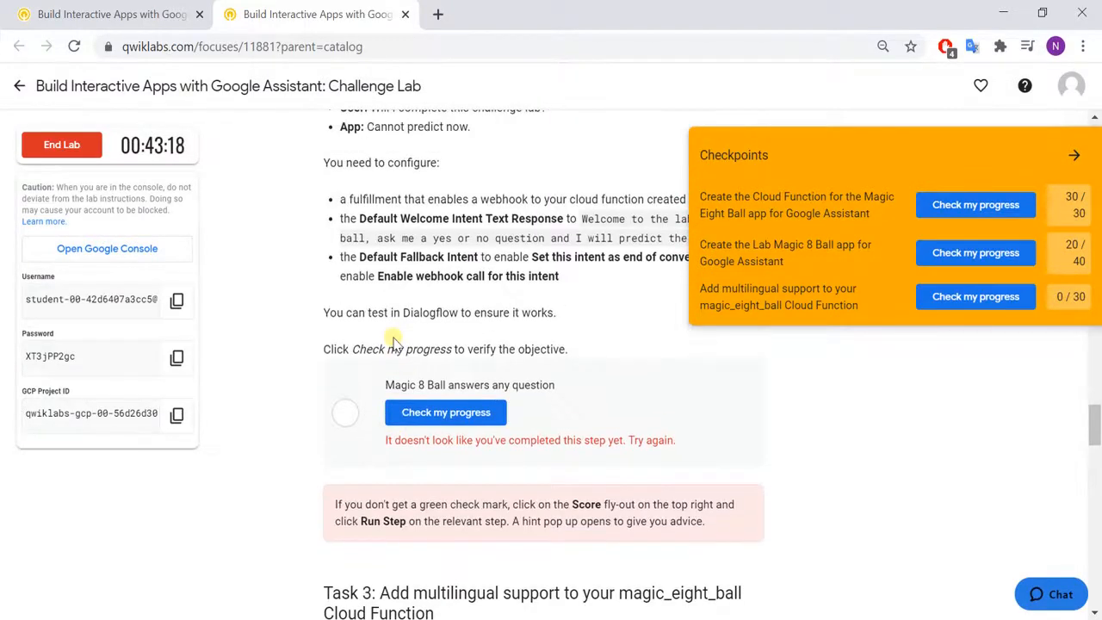
scroll(393, 341, "up", 2)
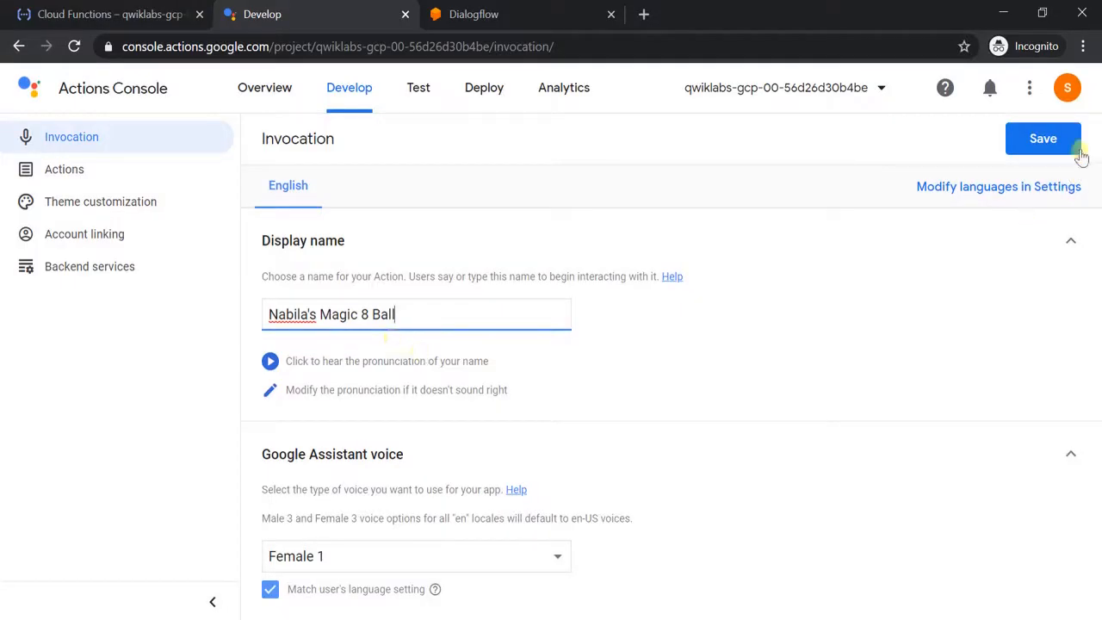
left_click(1078, 148)
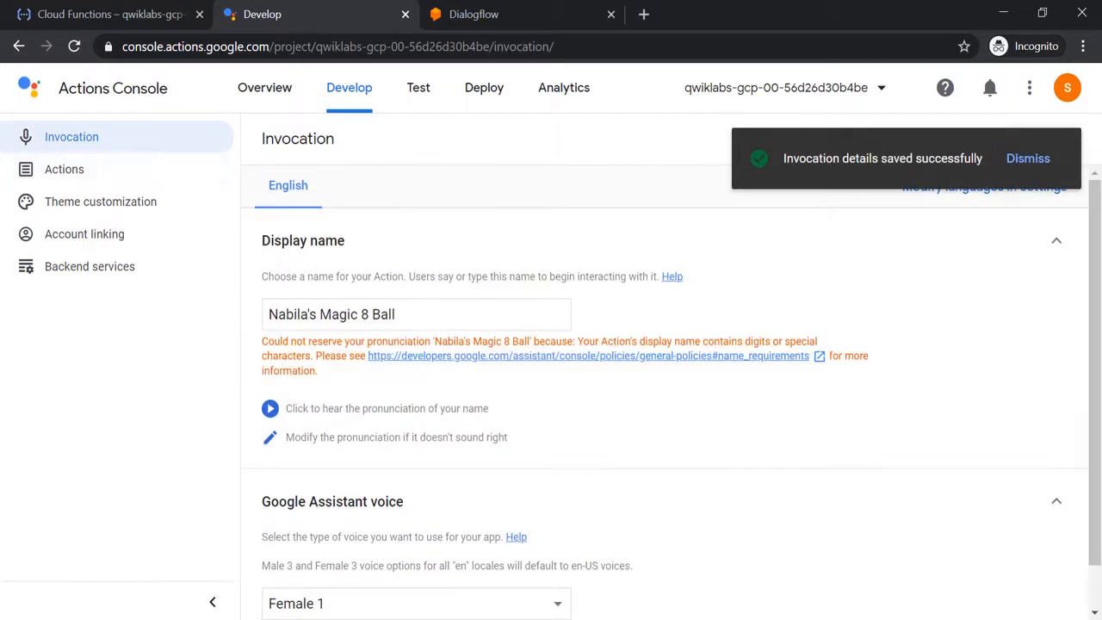
Return to Dialogflow, remove the first-name prefix so the agent is named magic_eight_ball again, and save its settings
left_click(487, 14)
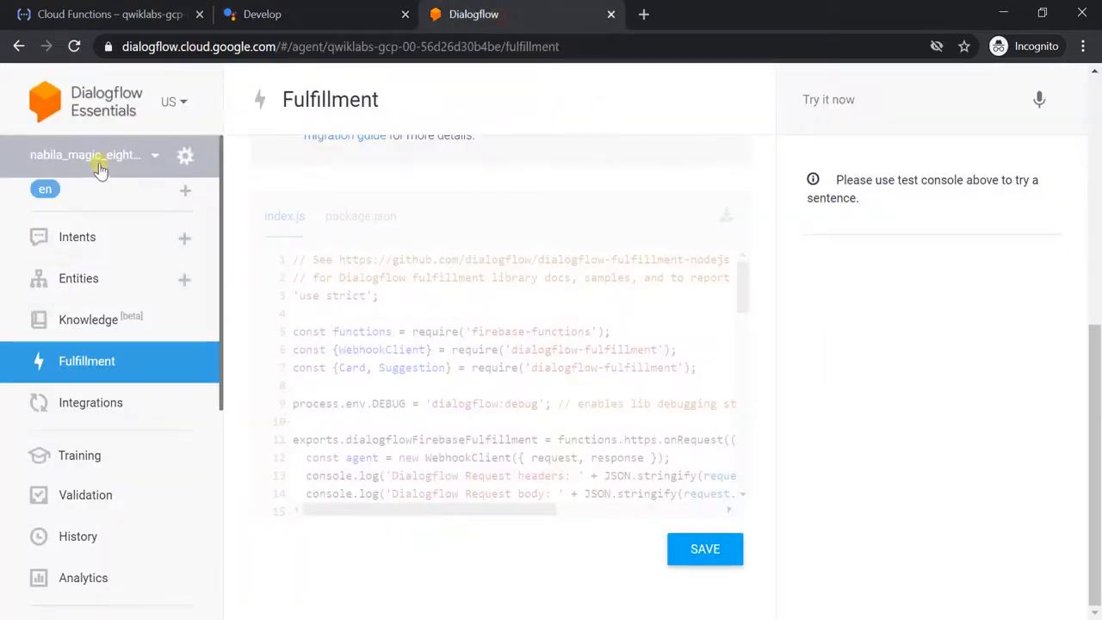
left_click(155, 155)
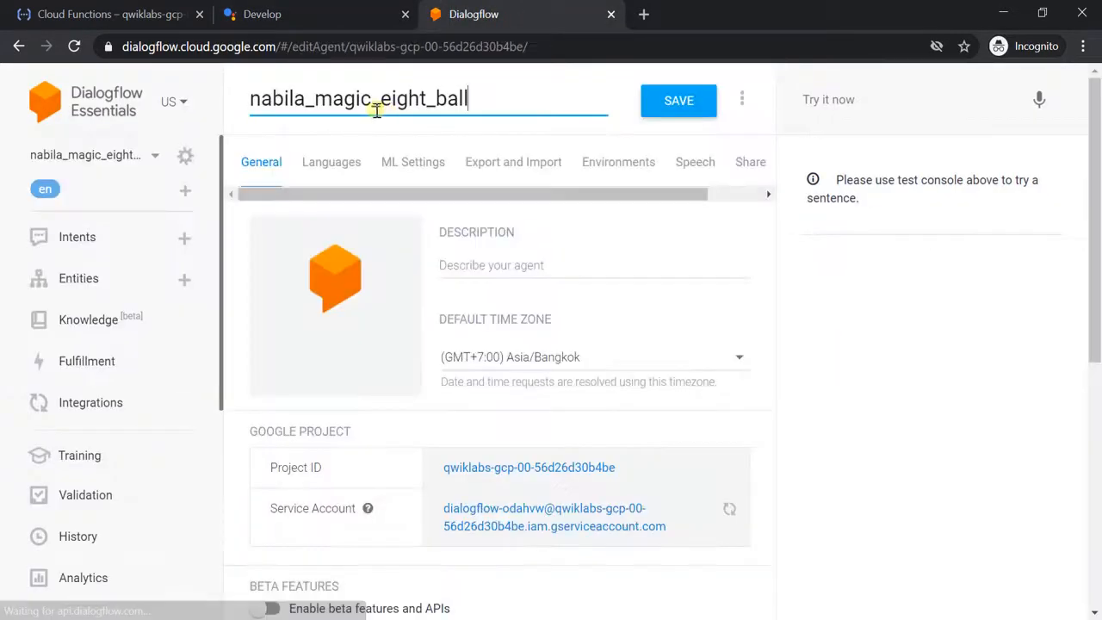
left_click_drag(315, 100, 233, 104)
key("BackSpace")
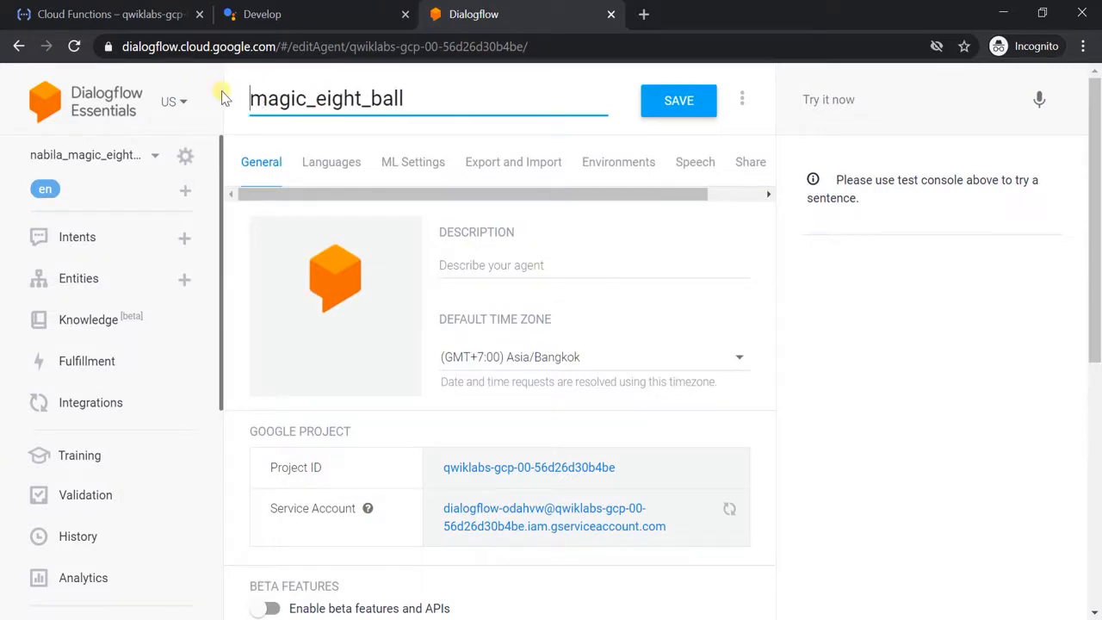
left_click(678, 100)
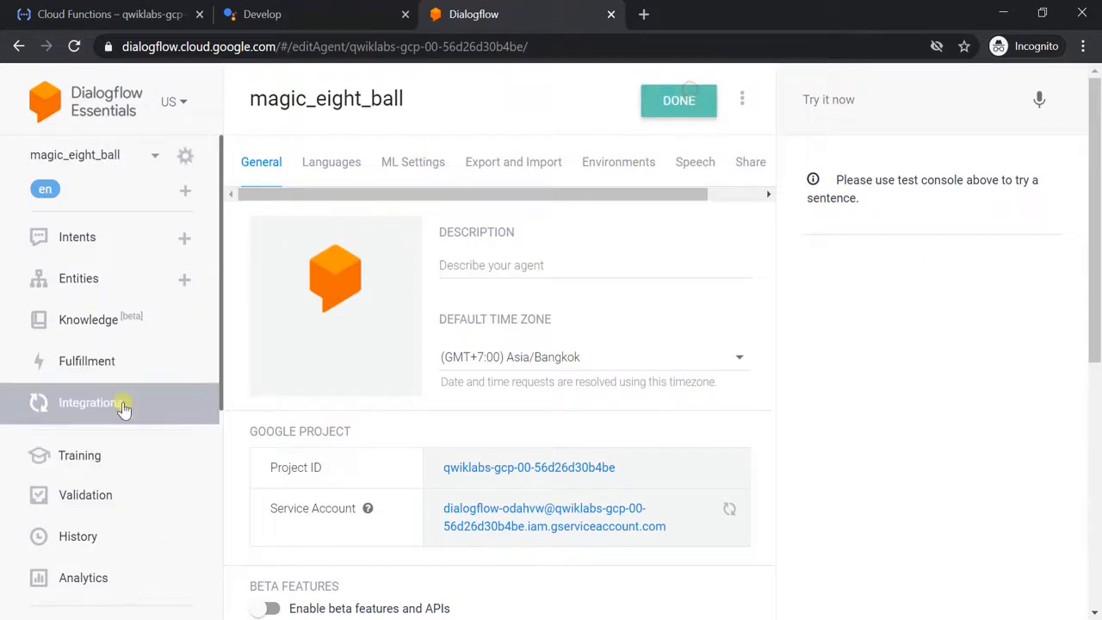
Open the agent's integrations page and rerun the "Create the Lab Magic 8 Ball app for Google Assistant" check on the lab page
left_click(123, 403)
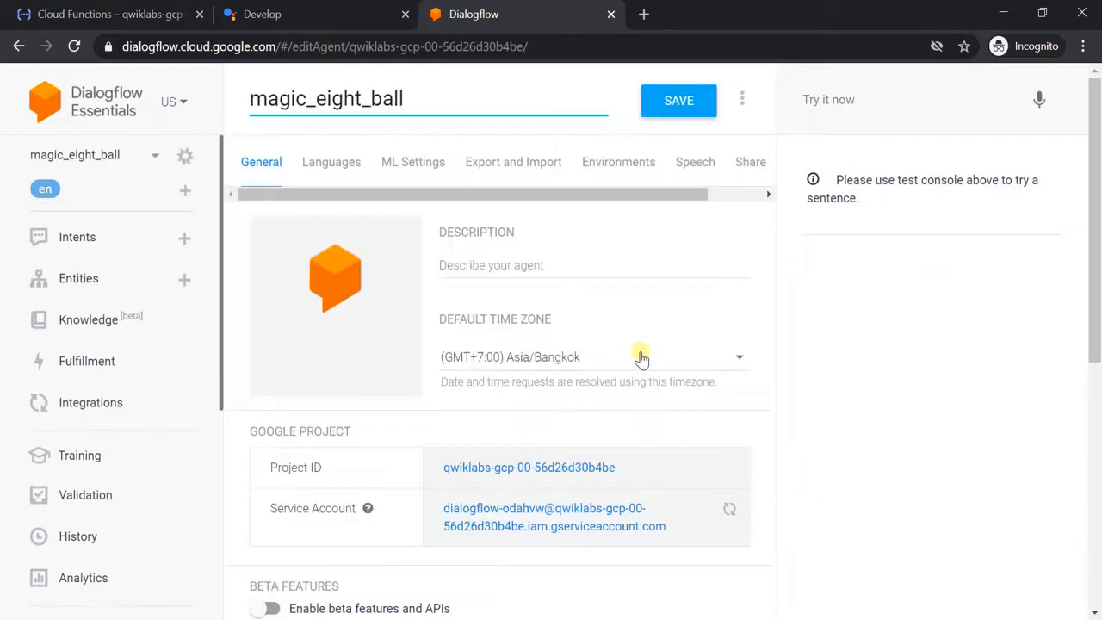
left_click(131, 419)
key("alt+Tab")
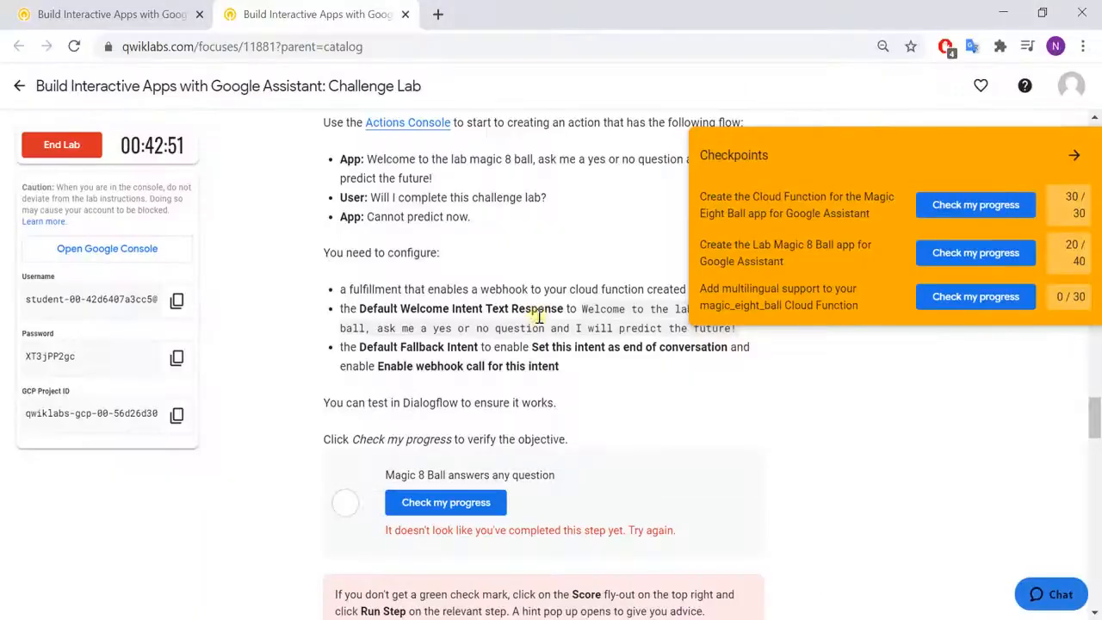
left_click(1013, 262)
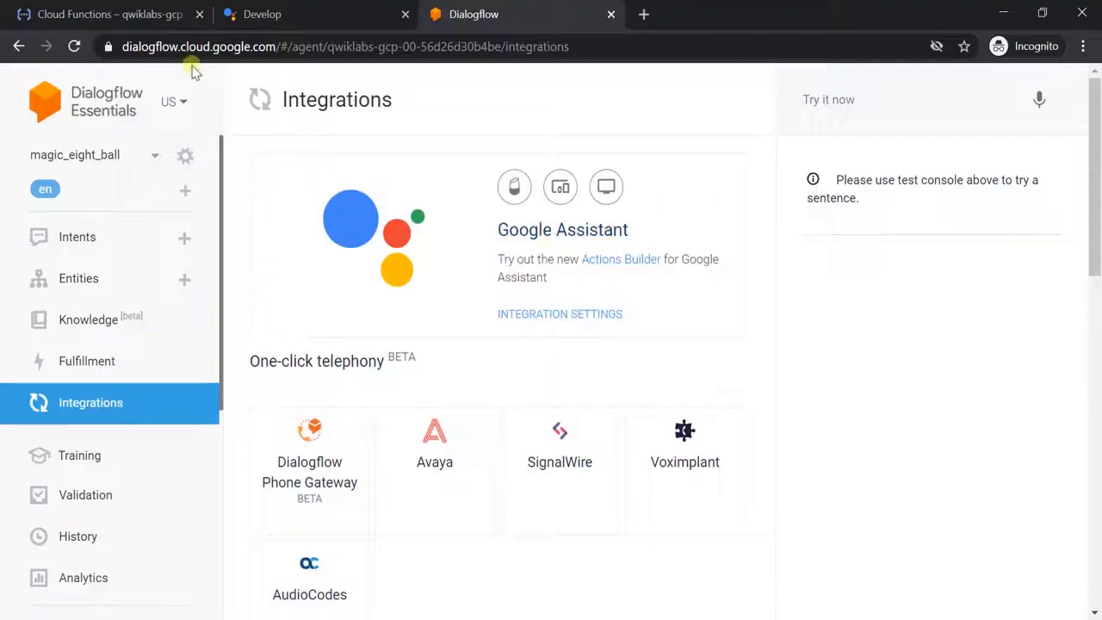
Change the words "Magic" and "Ball" to lowercase in the Action's display name in the Actions Console
left_click(275, 14)
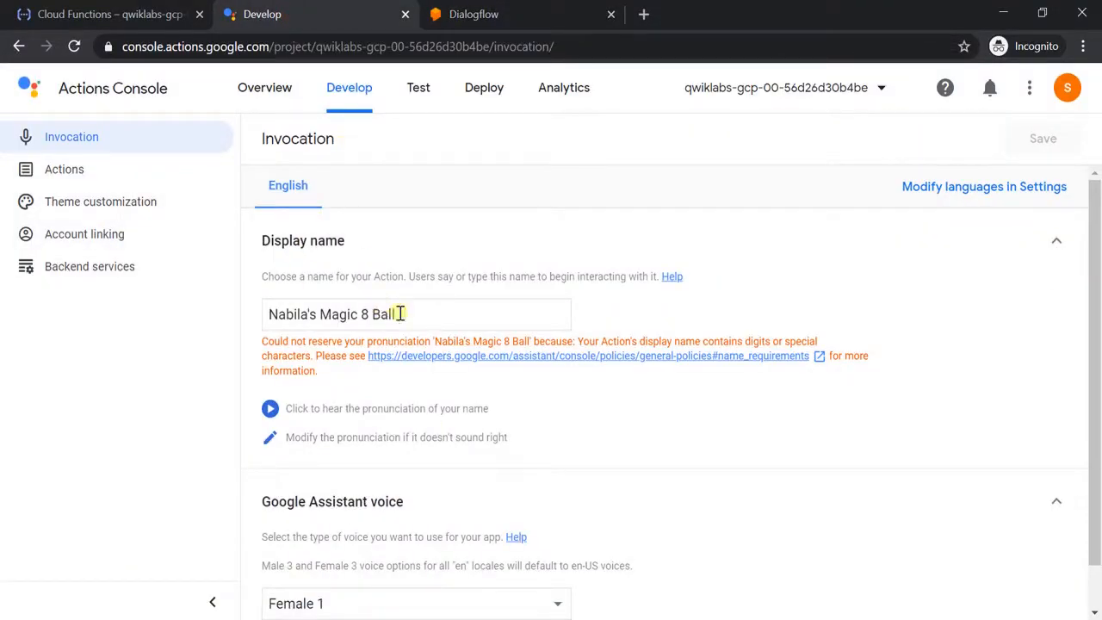
left_click(287, 312)
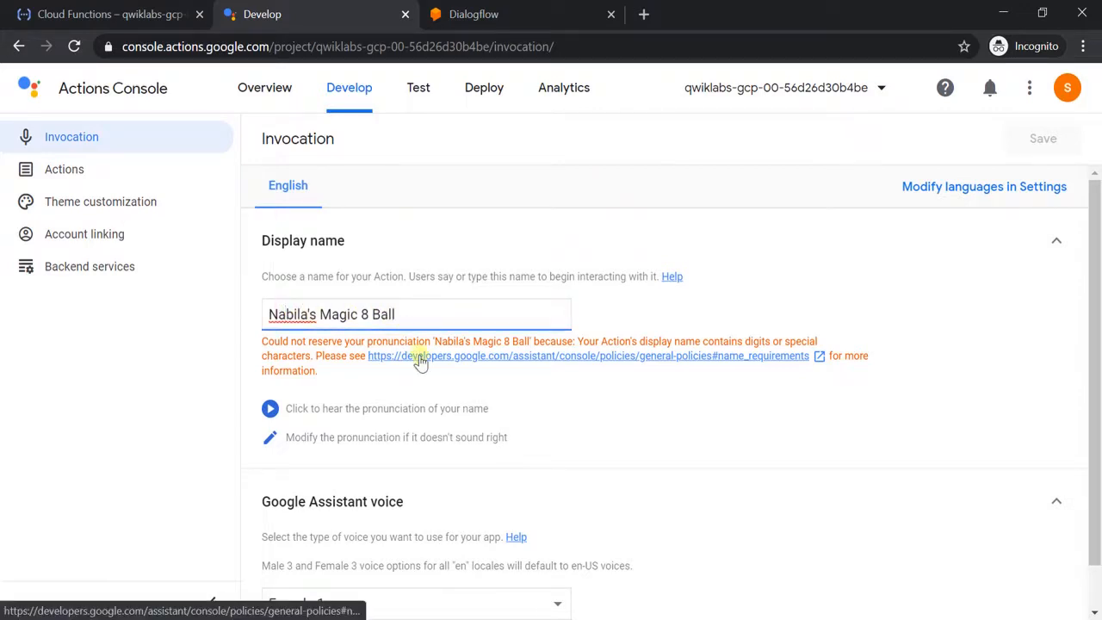
left_click(382, 314)
key("BackSpace")
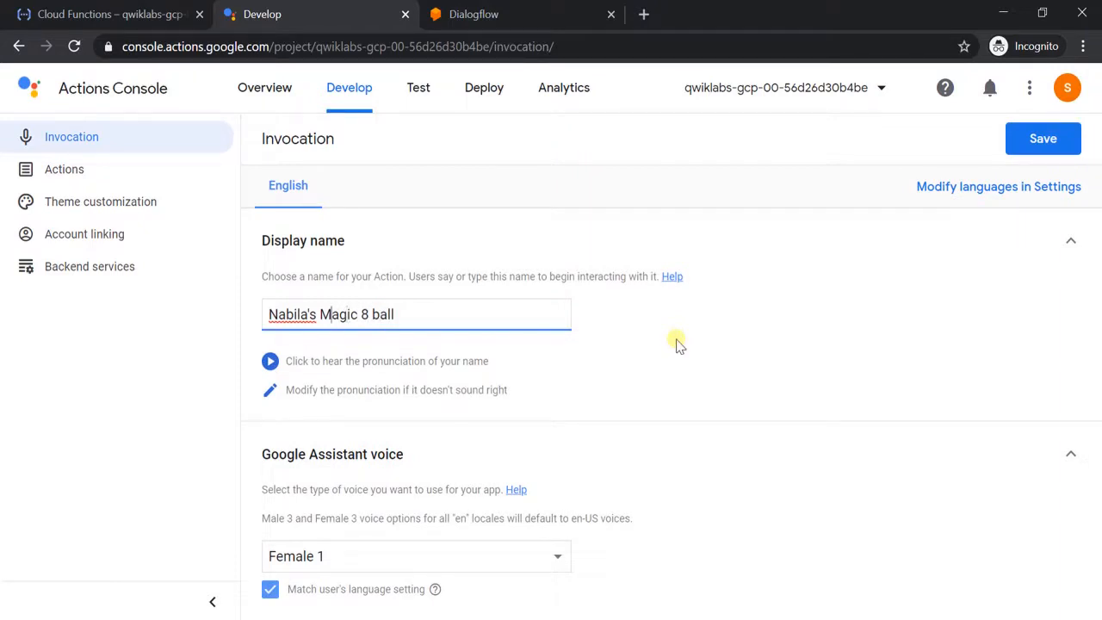
key("BackSpace")
type("m")
Replace the first-name prefix so the display name reads "Naps magic 8 ball" and save the invocation details
key("BackSpace")
key("BackSpace")
key("BackSpace")
key("BackSpace")
key("BackSpace")
key("BackSpace")
key("BackSpace")
key("BackSpace")
key("BackSpace")
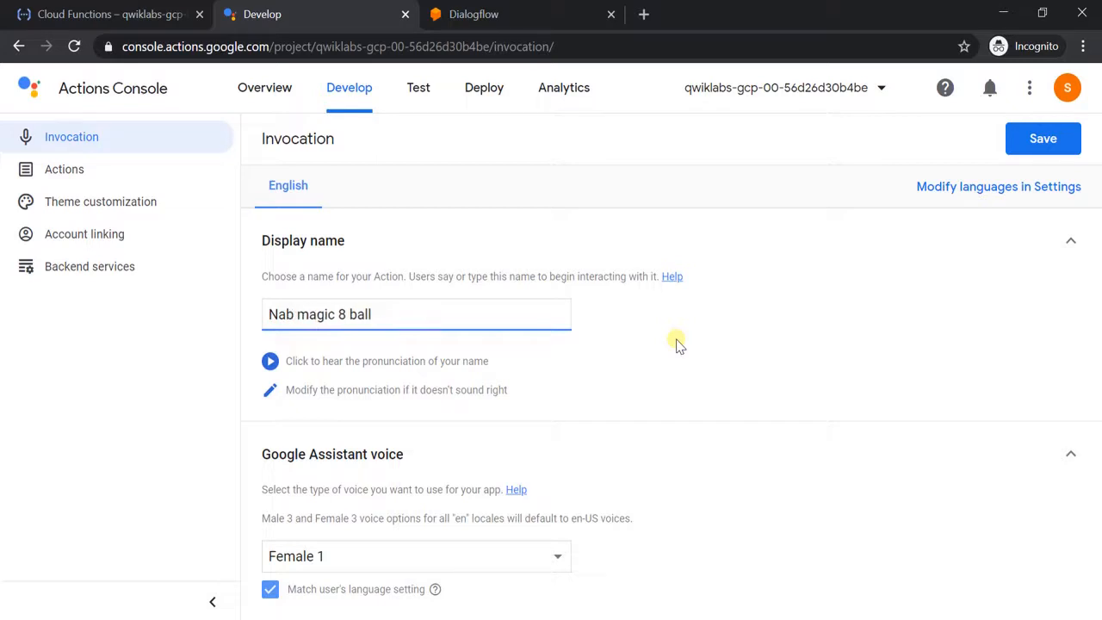
type("N")
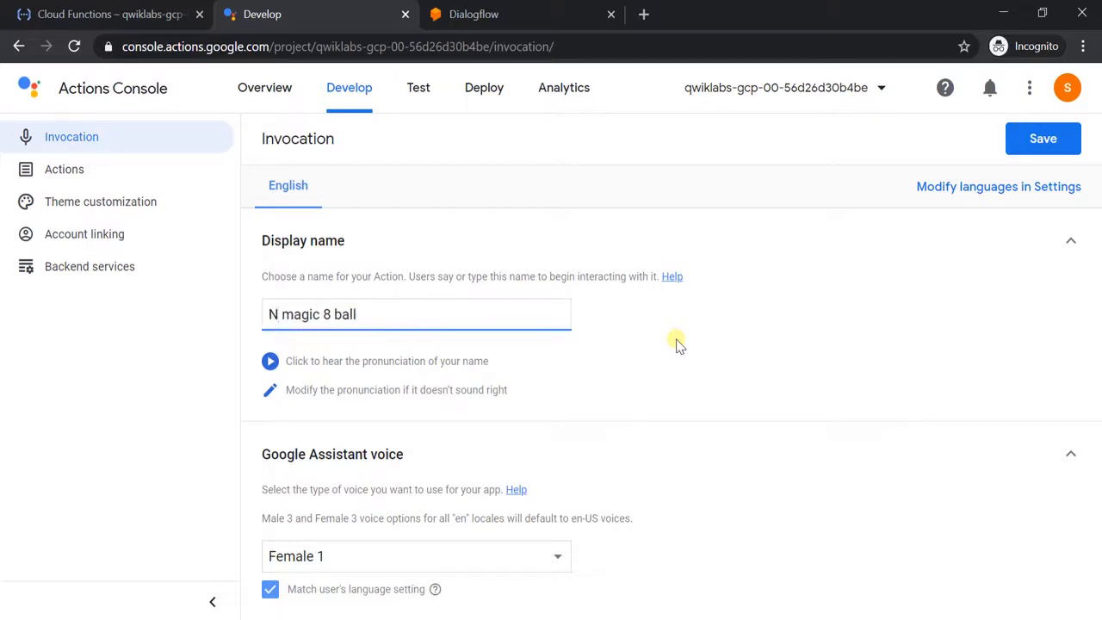
type("ap")
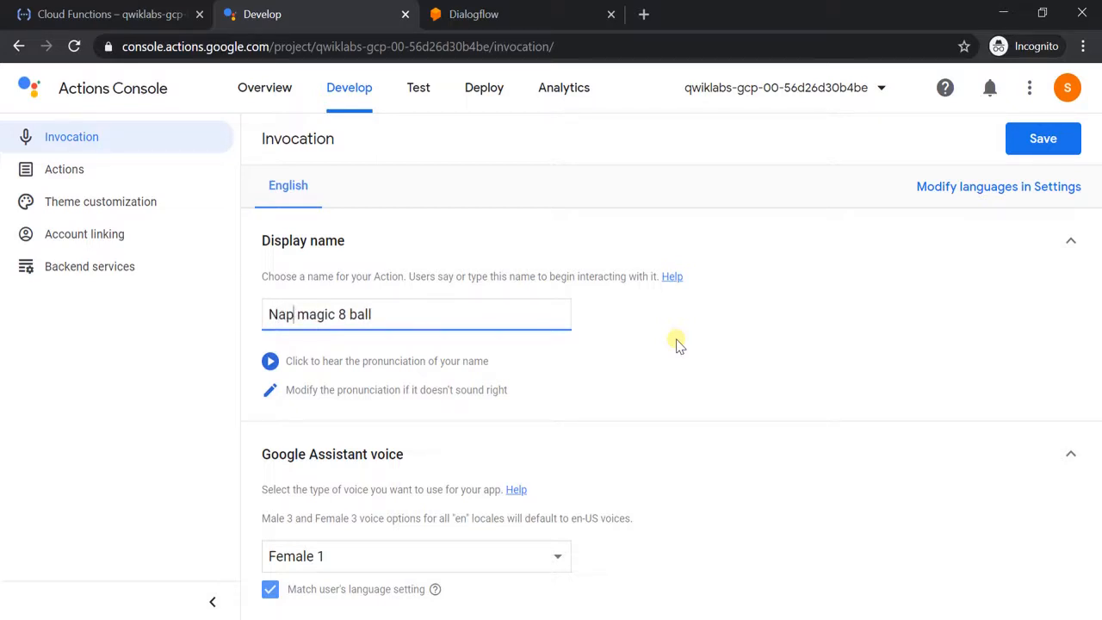
type("s")
left_click(1043, 140)
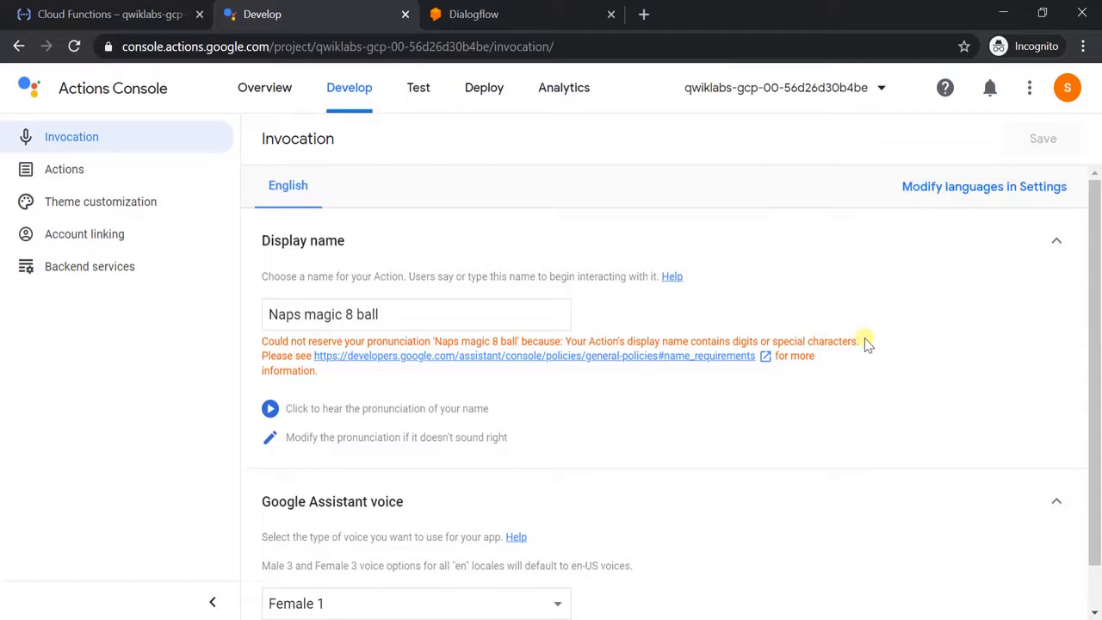
View the project's Actions page, return to Dialogflow, and launch the Assistant test from the Google Assistant integration settings
key("alt+Tab")
key("alt+Tab")
left_click(145, 171)
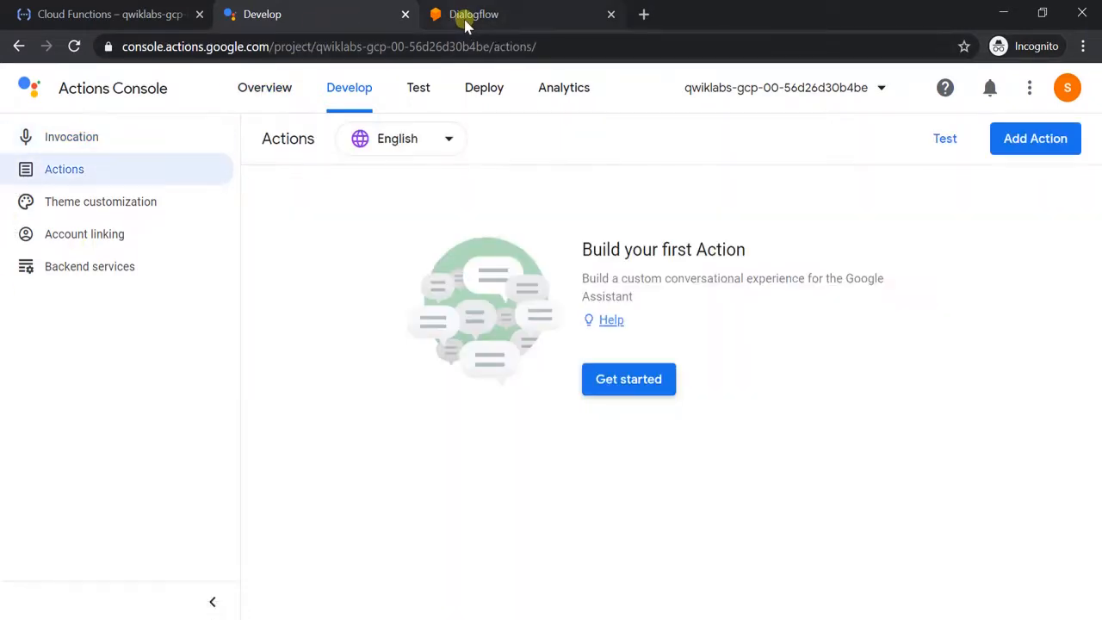
left_click(462, 17)
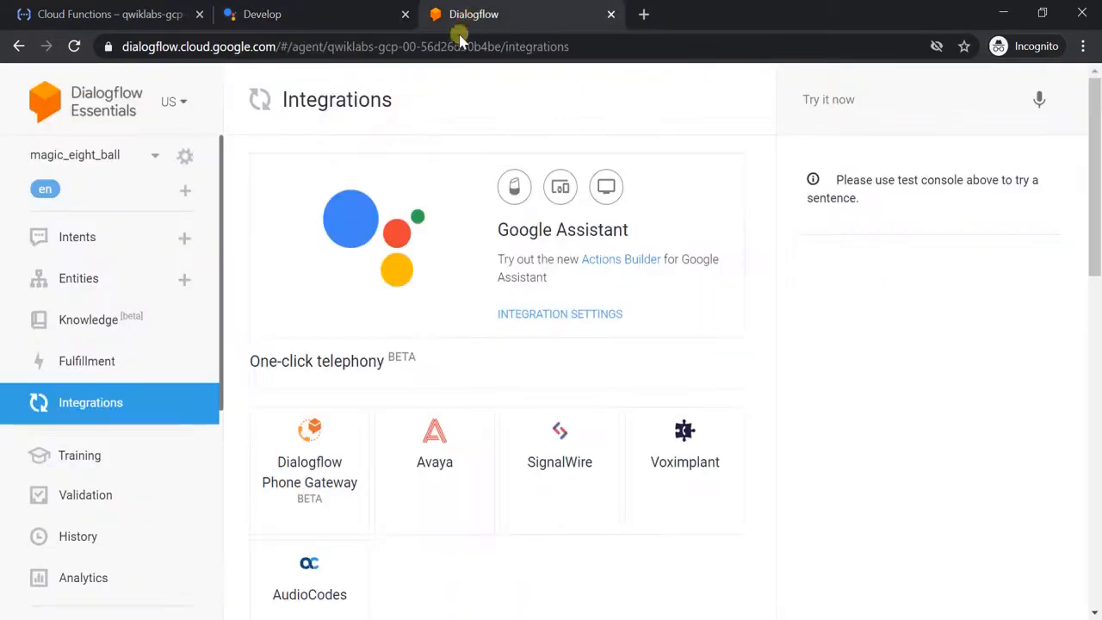
left_click(554, 315)
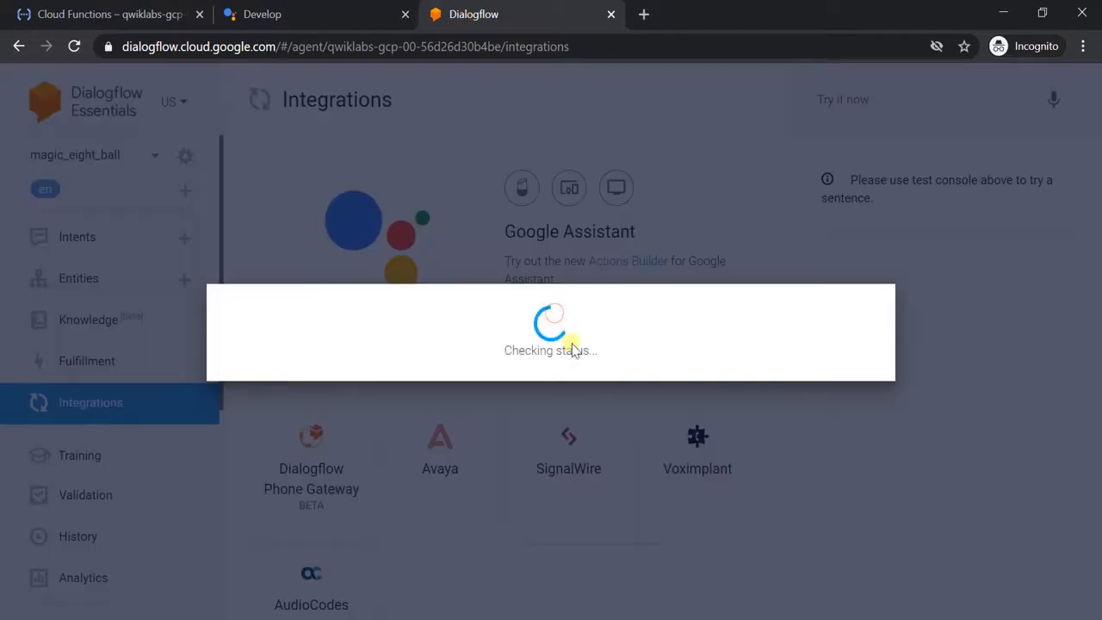
scroll(637, 424, "down", 2)
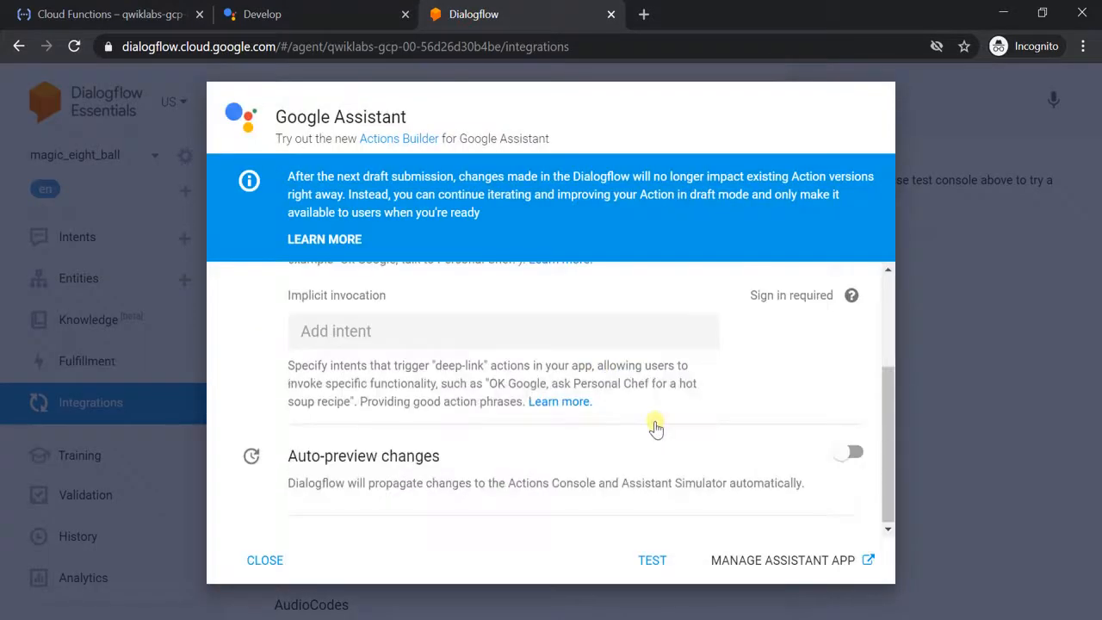
left_click(653, 561)
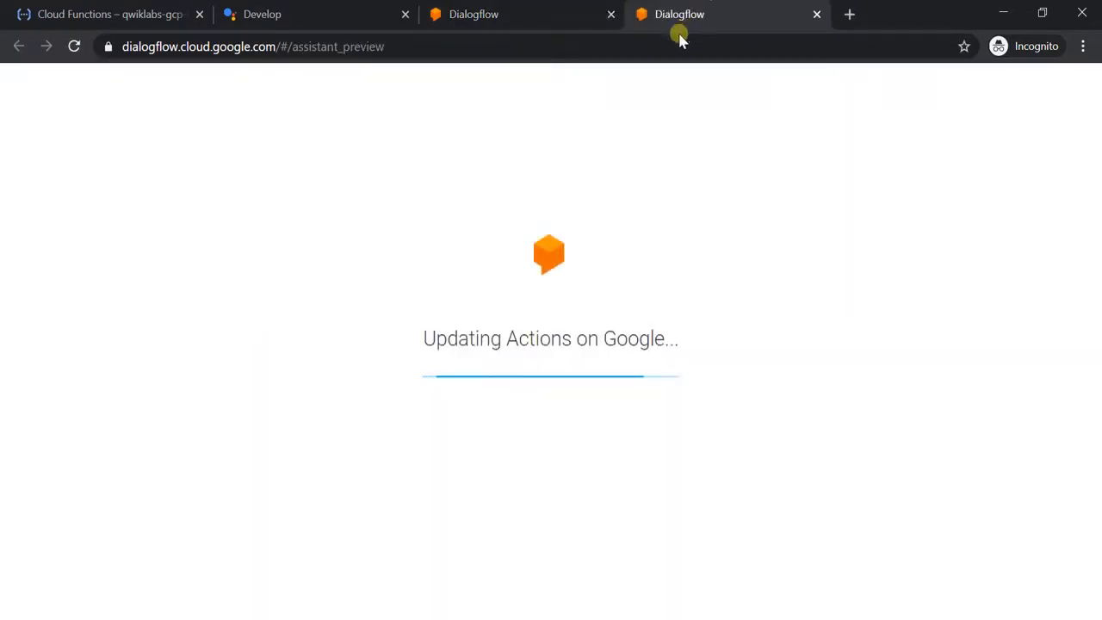
Copy the sample question "Will I complete this challenge lab?" from the Task 2 conversation flow on the lab page
key("alt+Tab")
left_click(1067, 162)
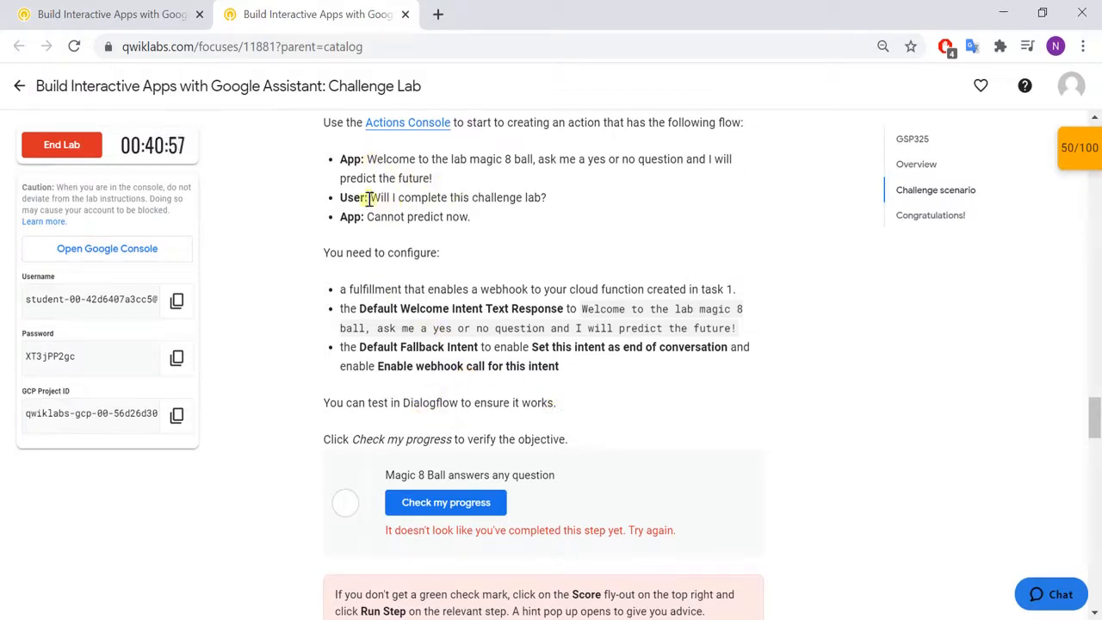
left_click_drag(372, 198, 582, 197)
key("ctrl+c")
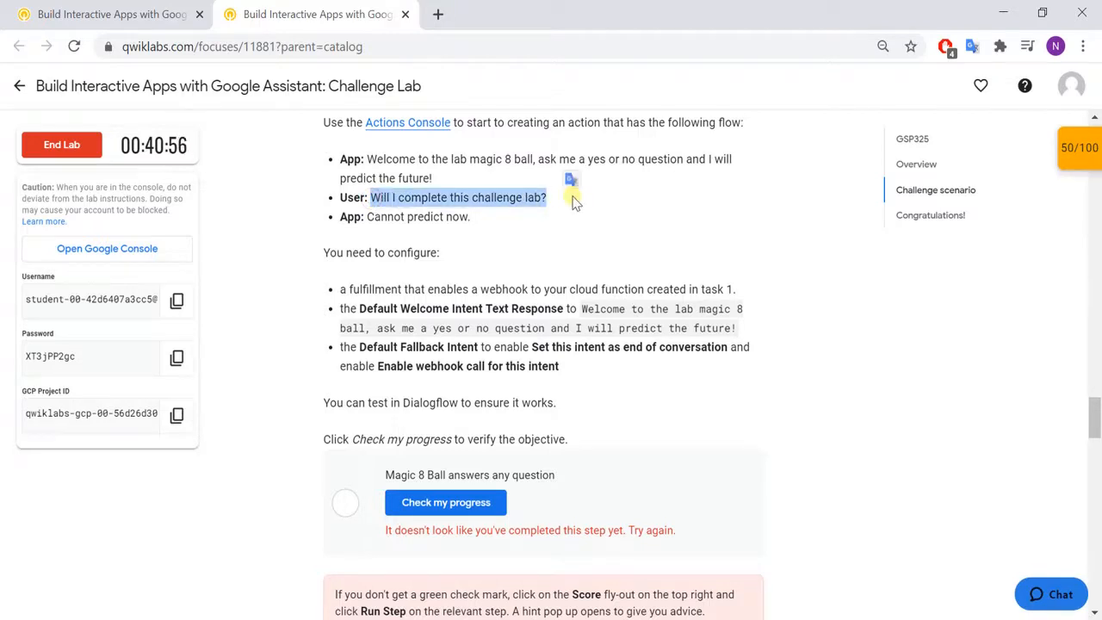
Return to the Actions simulator, go to the account's Activity controls, and turn on Web & App Activity
key("alt+Tab")
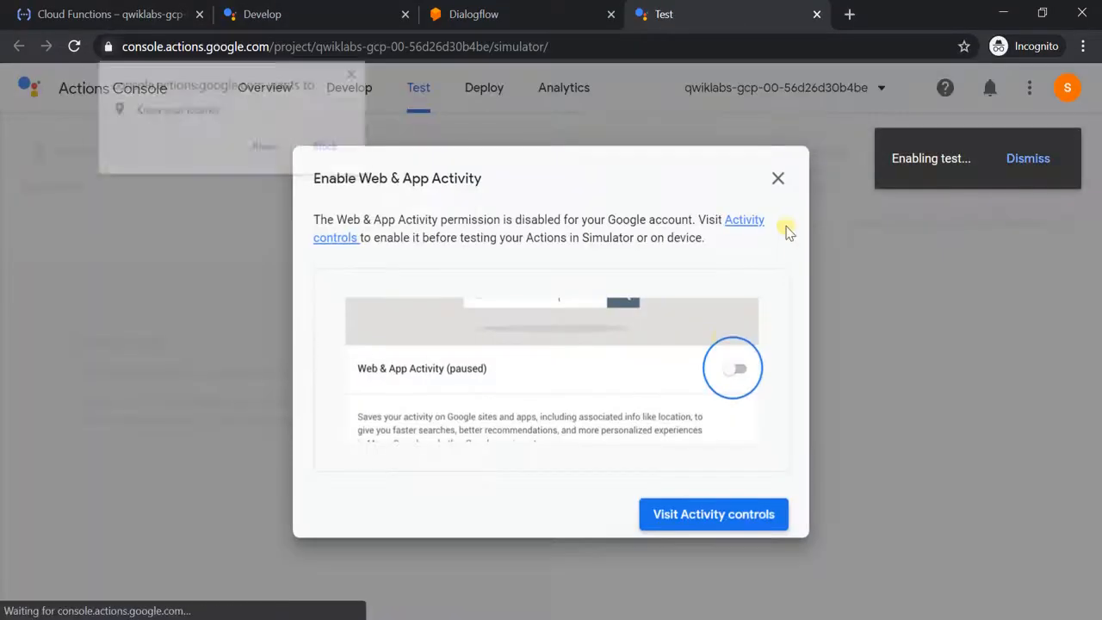
left_click(679, 515)
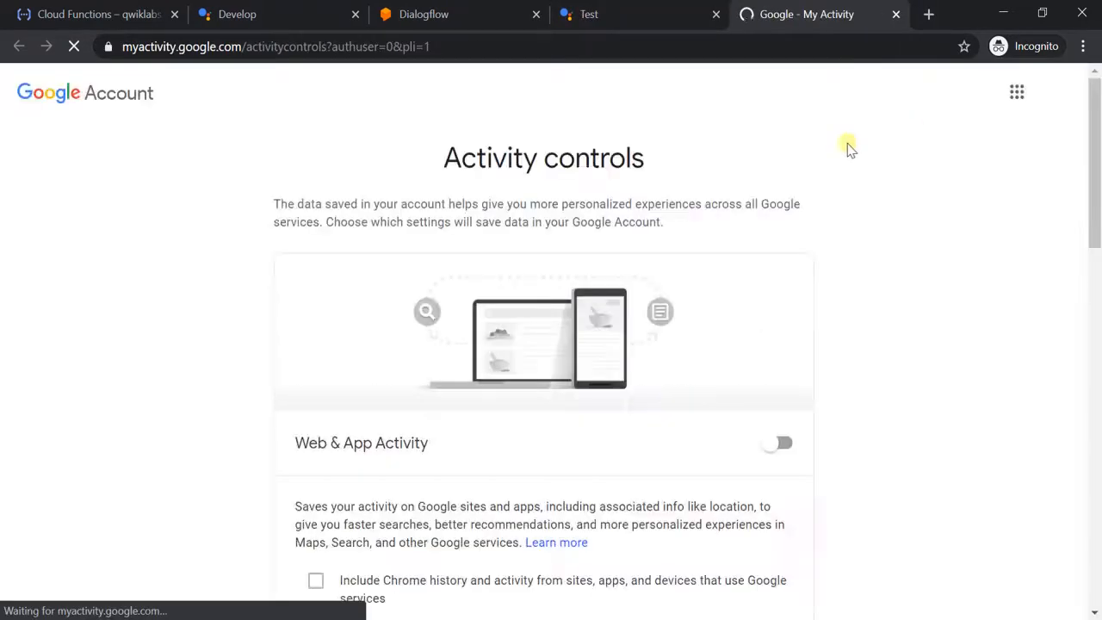
left_click(788, 445)
scroll(646, 443, "down", 3)
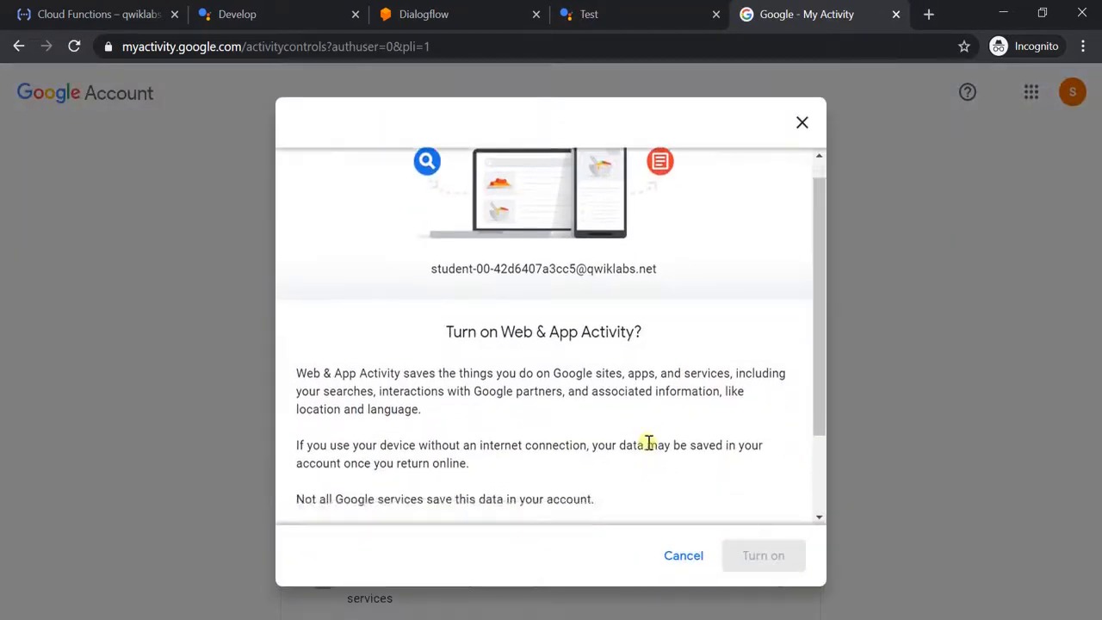
left_click(757, 555)
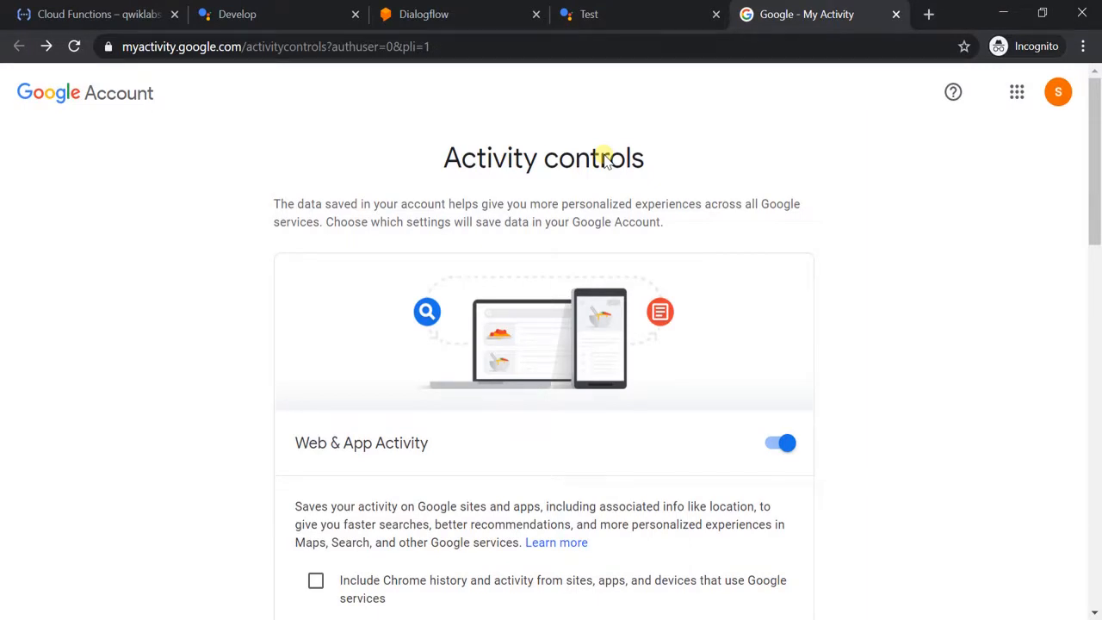
scroll(608, 319, "down", 15)
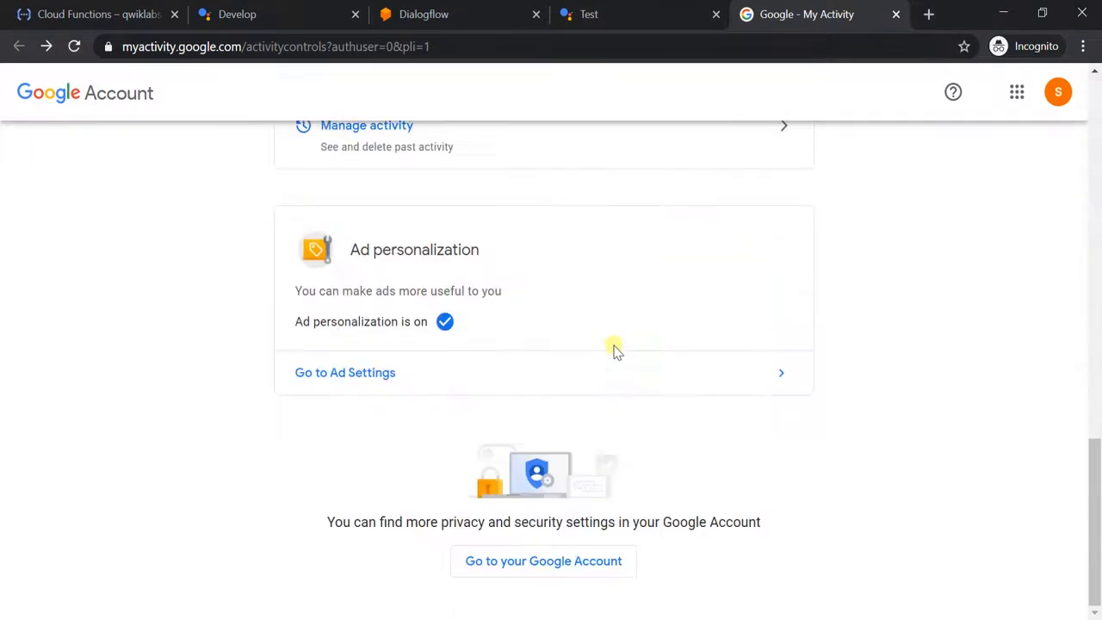
Allow location access in the simulator, invoke "Talk to Naps magic 8 ball", and ask it "Will I complete this challenge lab?"
left_click(620, 15)
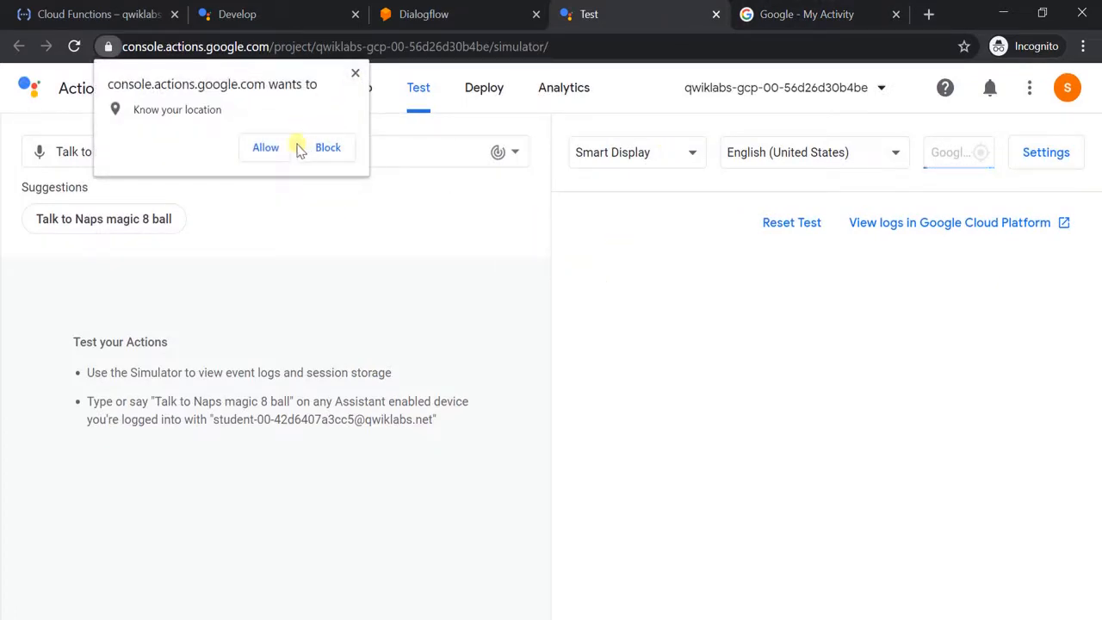
left_click(267, 148)
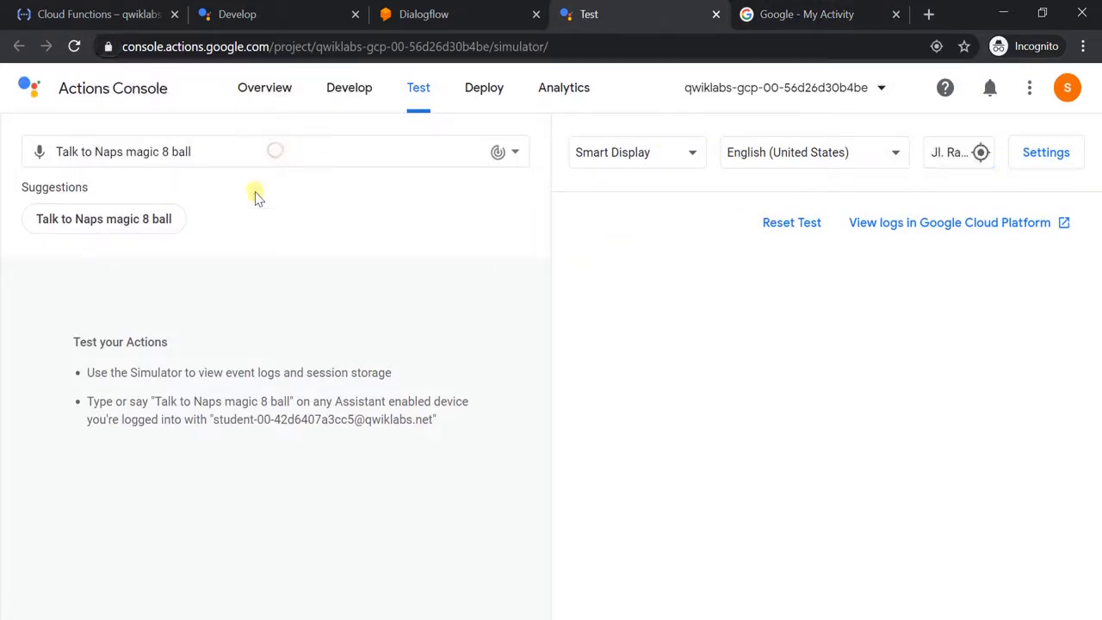
left_click(148, 222)
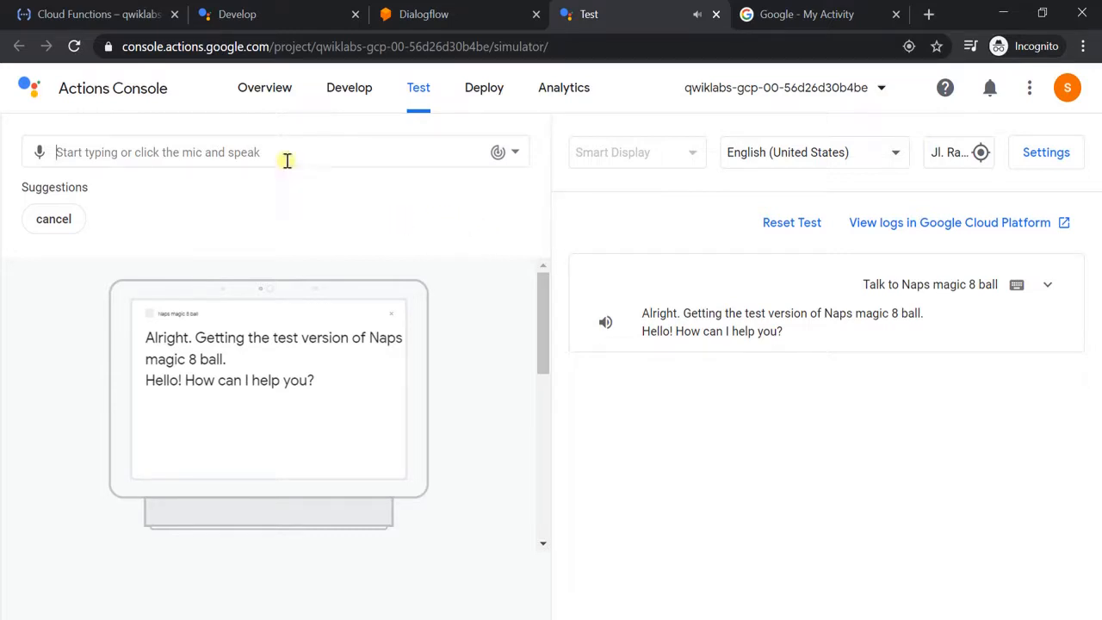
key("ctrl+v")
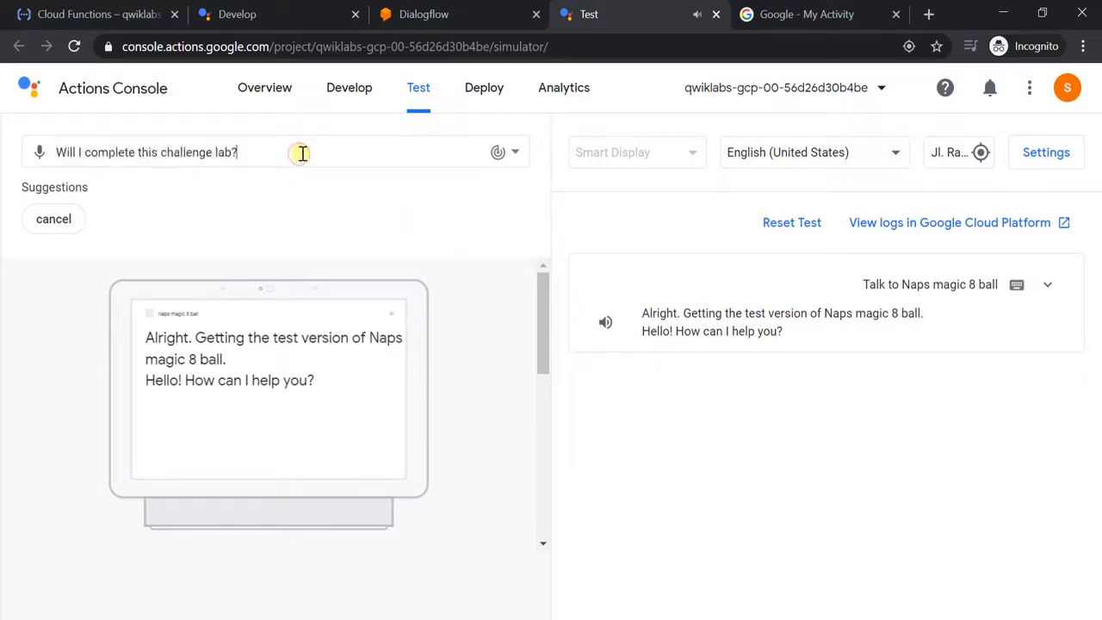
key("Return")
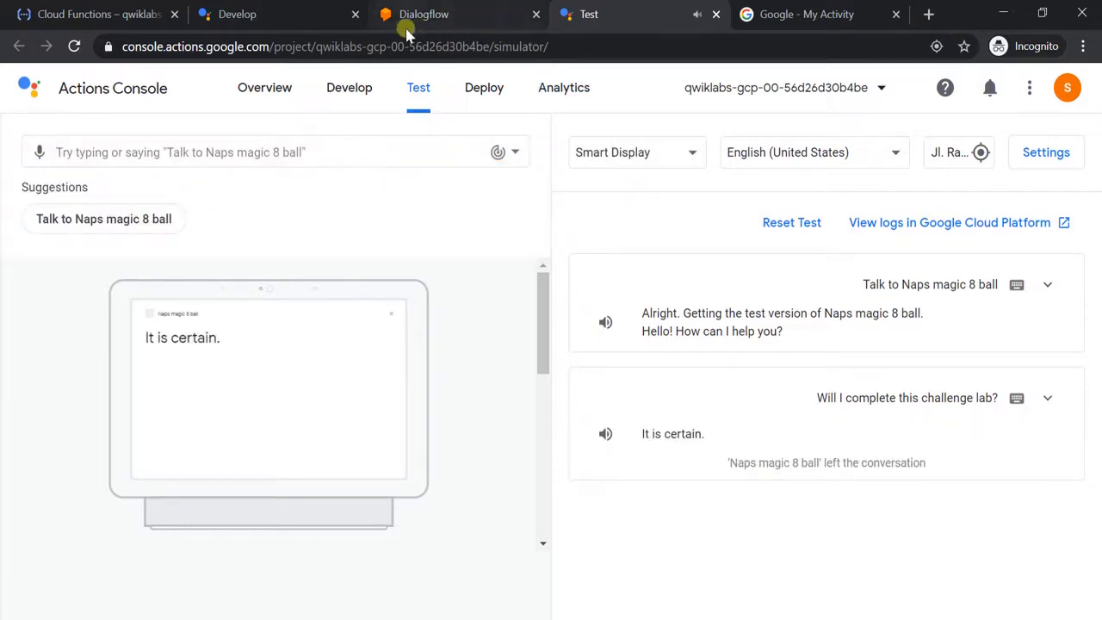
Run the "Magic 8 Ball answers any question" progress check on the lab page and go on to Task 3
key("alt+Tab")
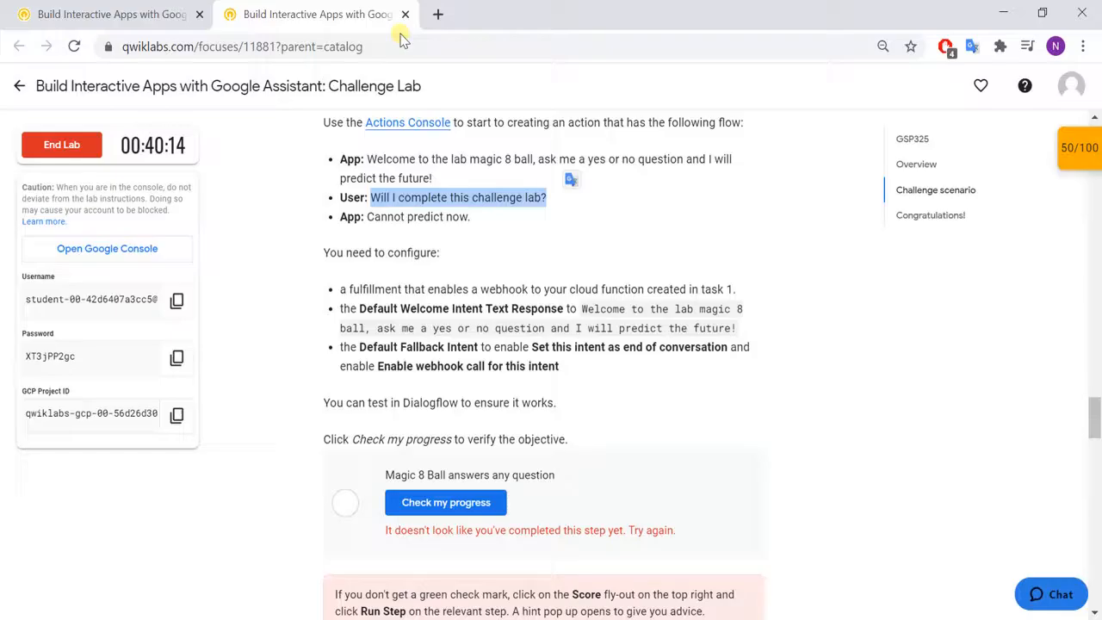
left_click(443, 504)
scroll(671, 379, "down", 5)
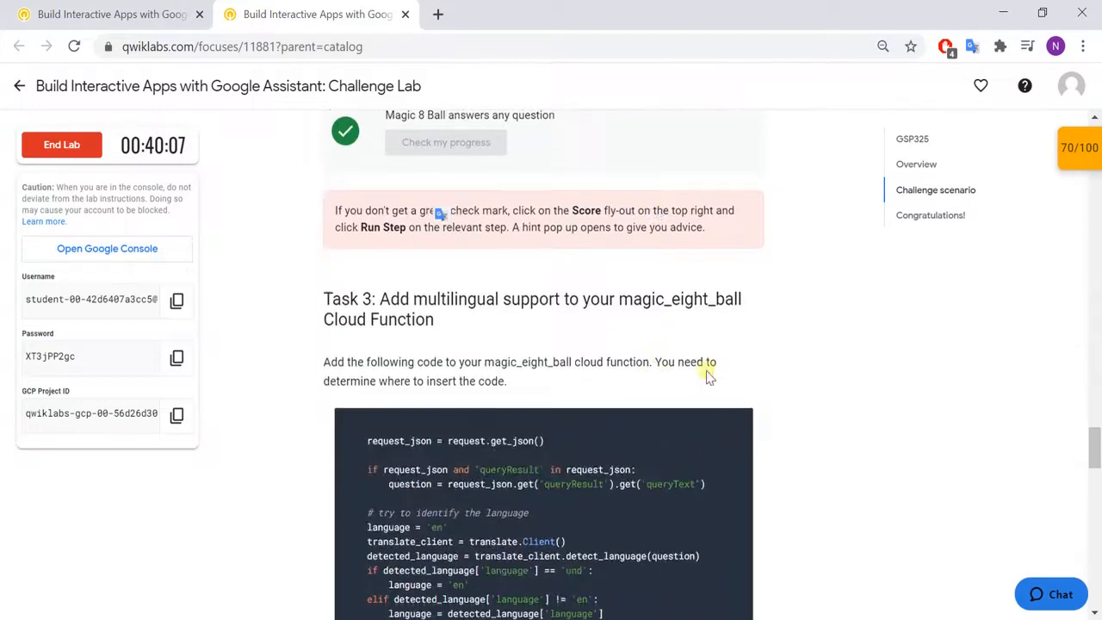
Copy the multilingual support code block from Task 3 of the lab instructions
scroll(794, 364, "down", 3)
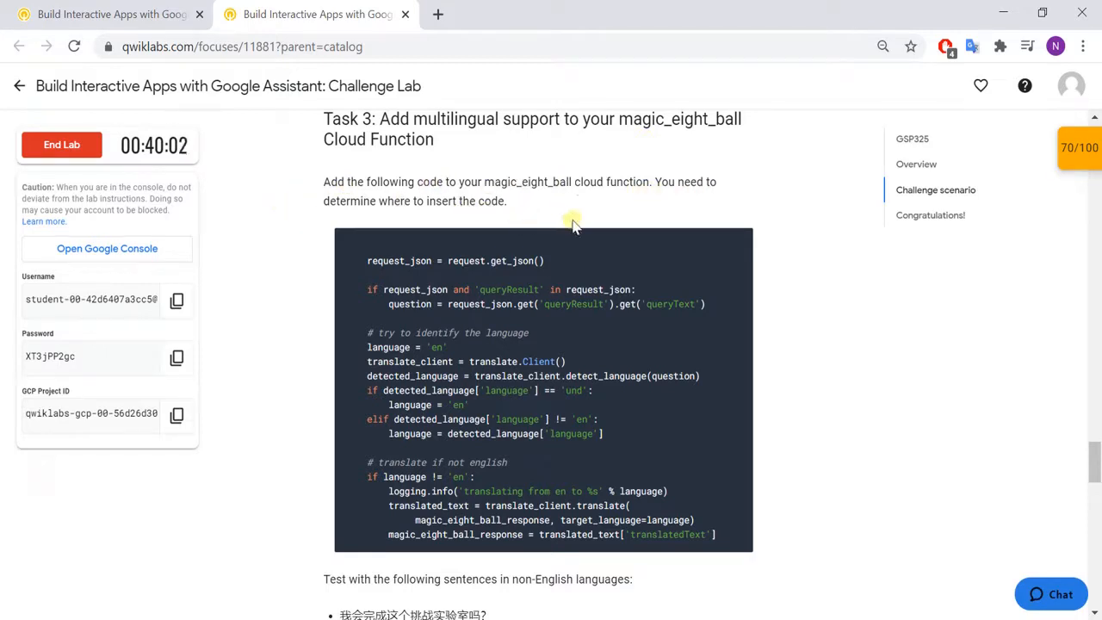
mouse_move(671, 263)
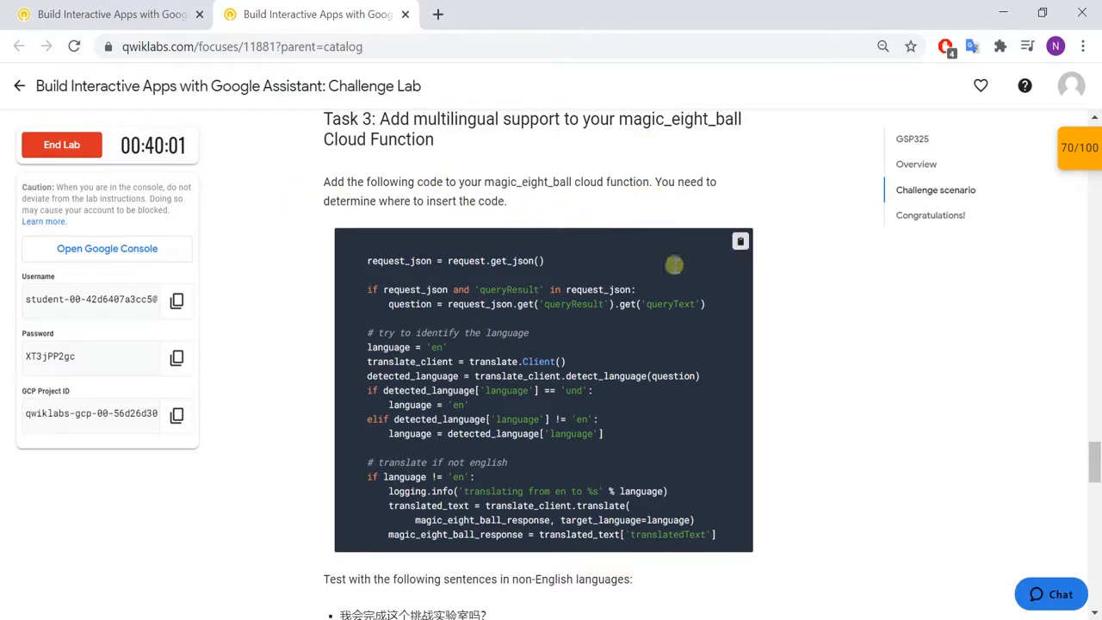
left_click(742, 250)
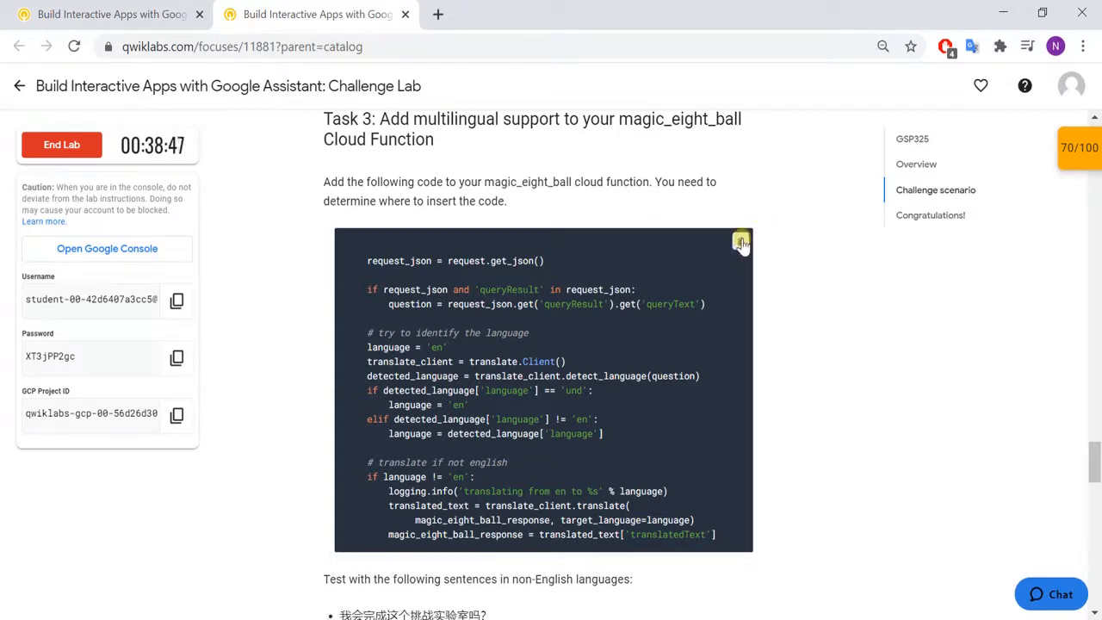
Open the magic_eight_ball Cloud Function for editing and bring up the end of its main.py source code
key("alt+Tab")
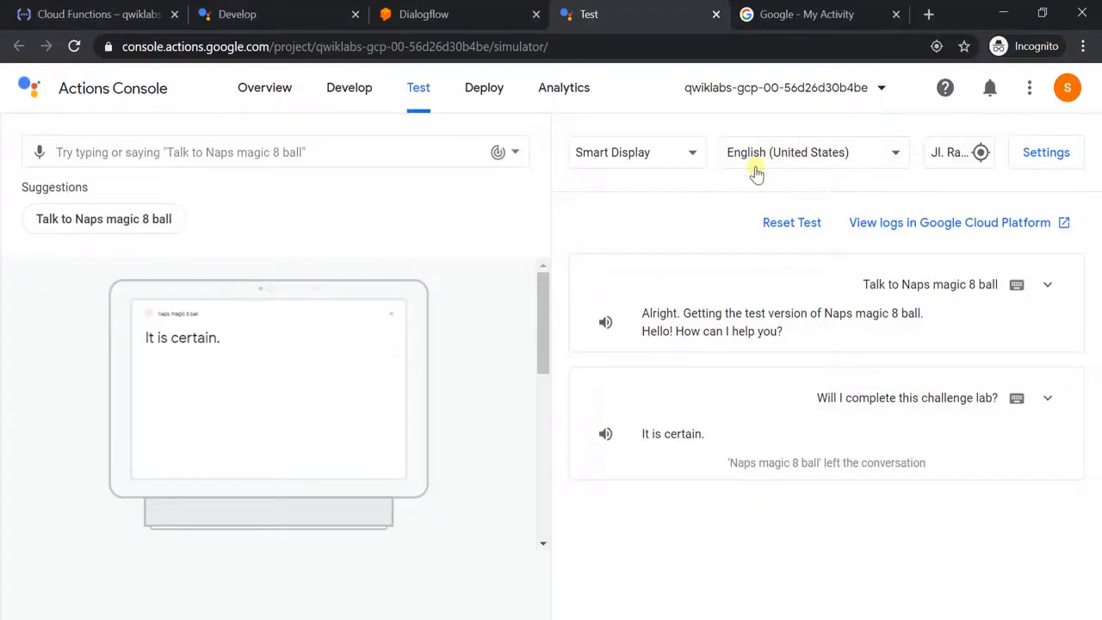
left_click(412, 15)
left_click(308, 15)
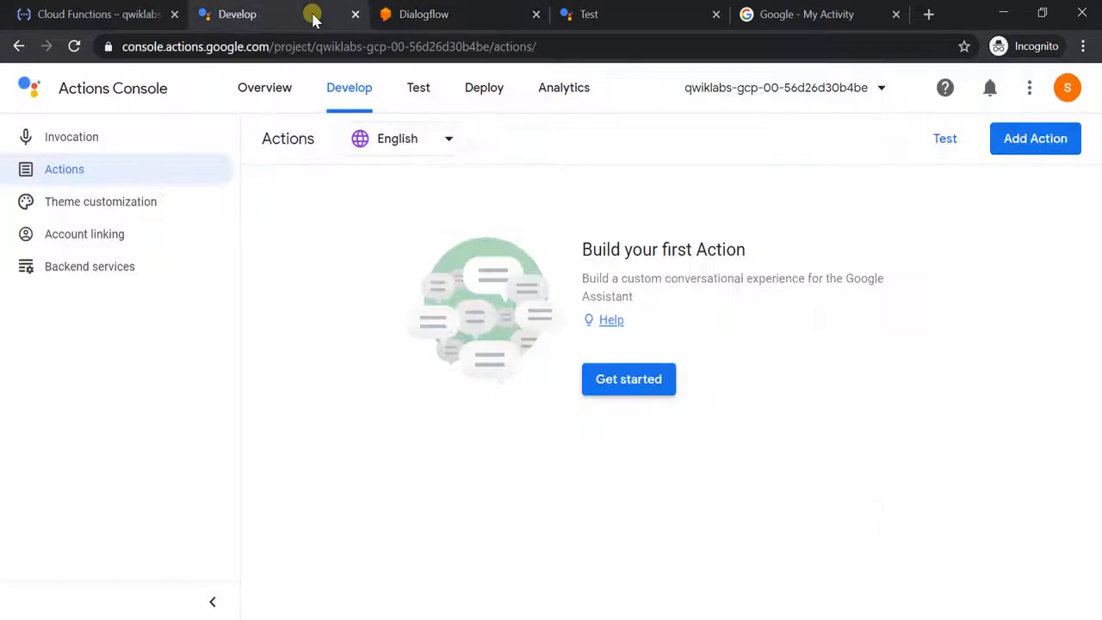
left_click(134, 17)
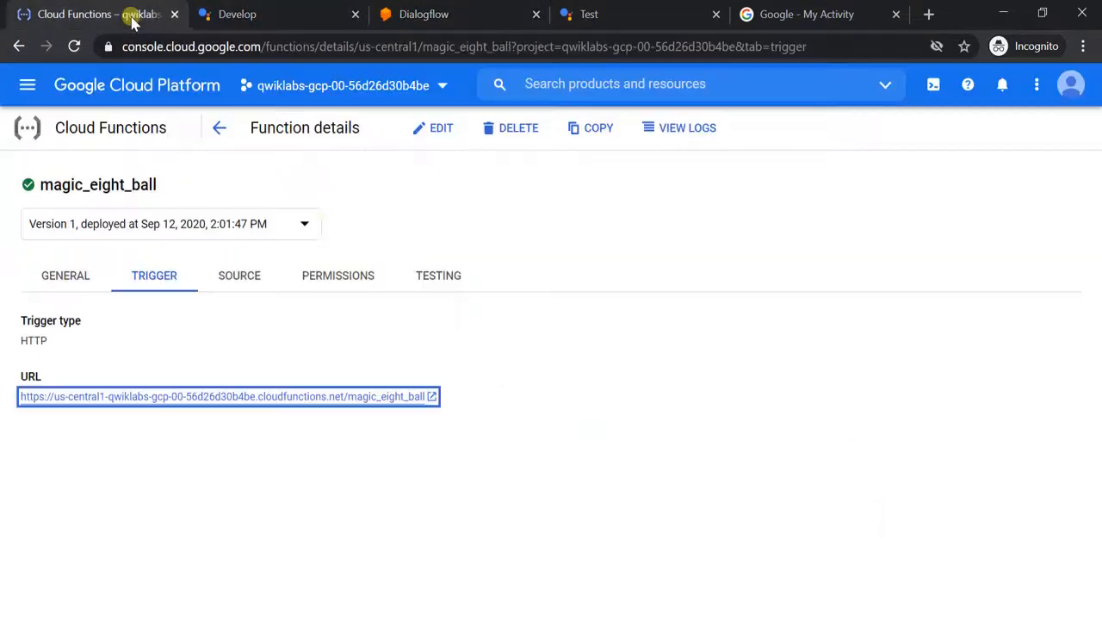
left_click(415, 133)
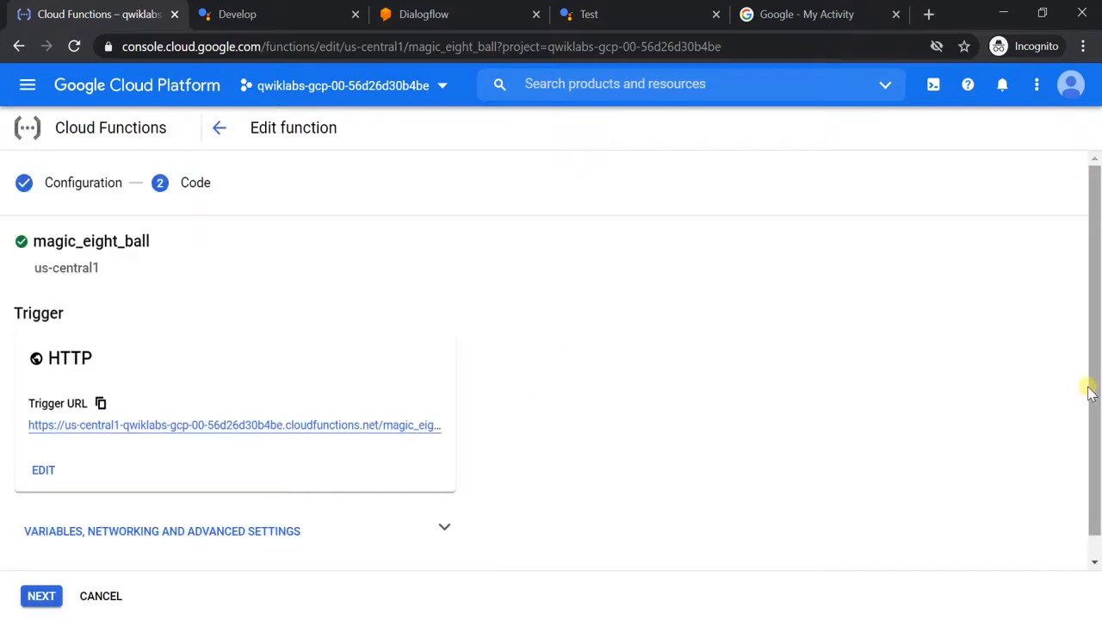
scroll(499, 433, "down", 1)
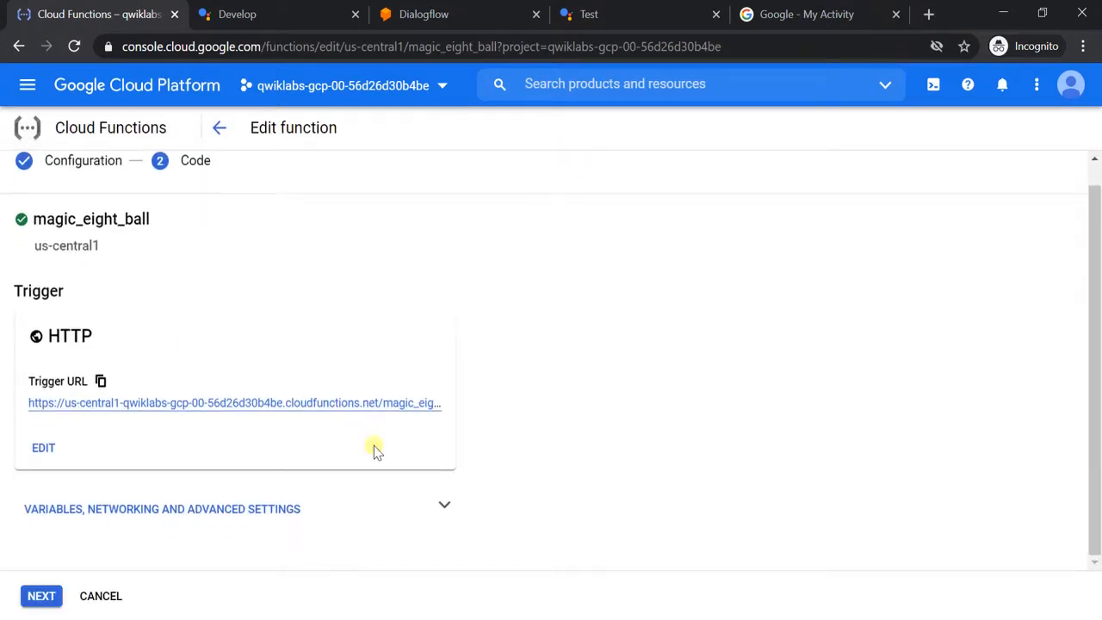
left_click(45, 596)
scroll(593, 443, "down", 5)
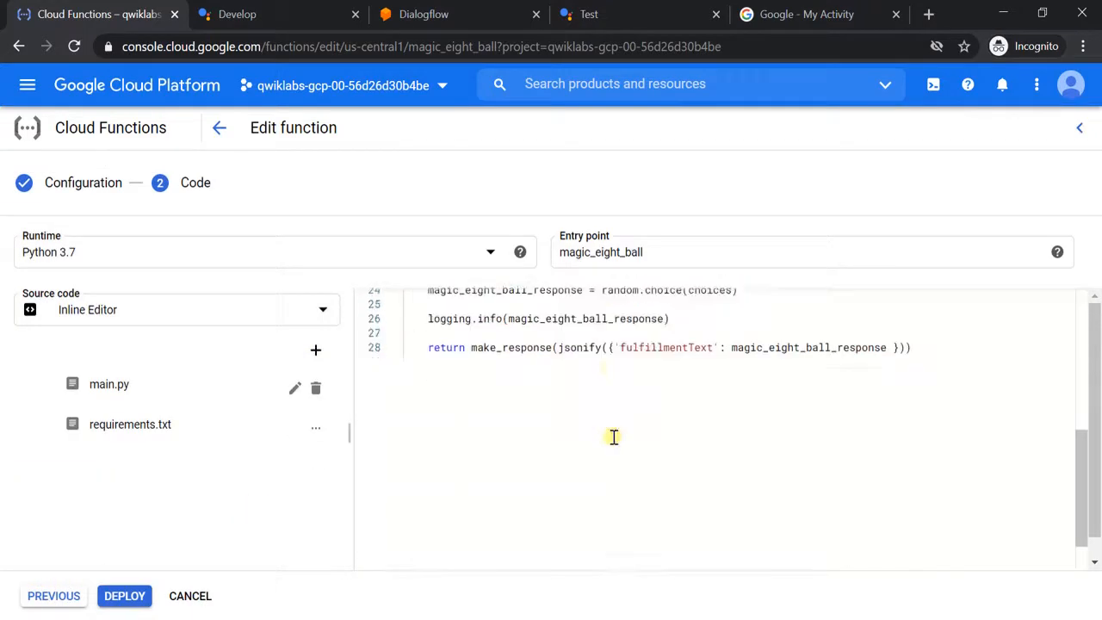
scroll(613, 436, "down", 1)
left_click(118, 381)
scroll(625, 411, "up", 3)
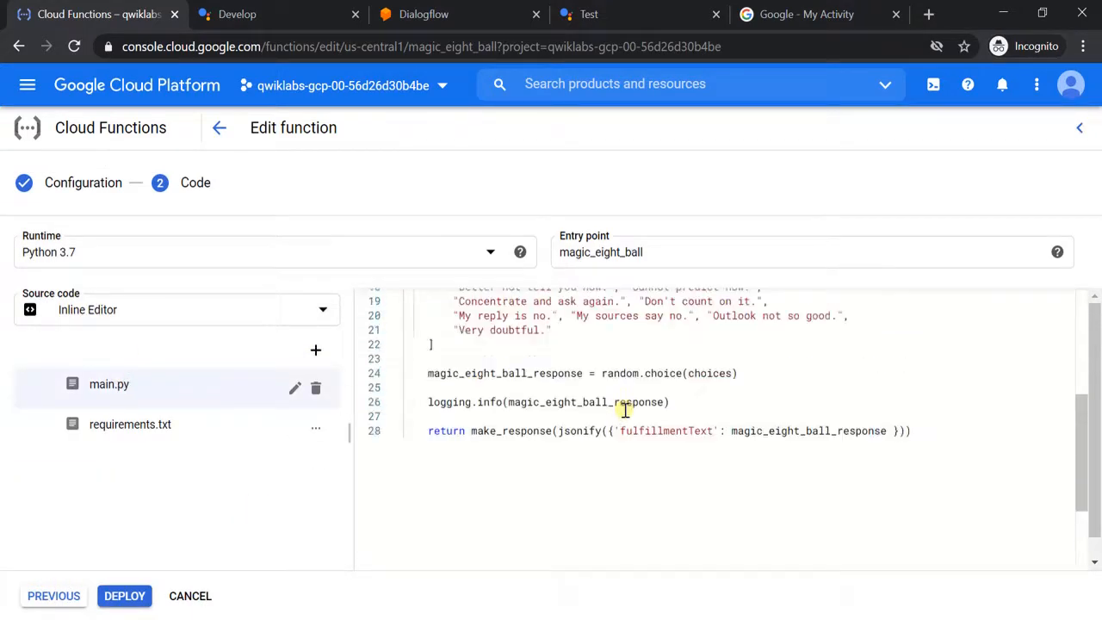
Paste the copied language detection and translation code after the random.choice(choices) line in main.py and deploy the function
left_click(771, 366)
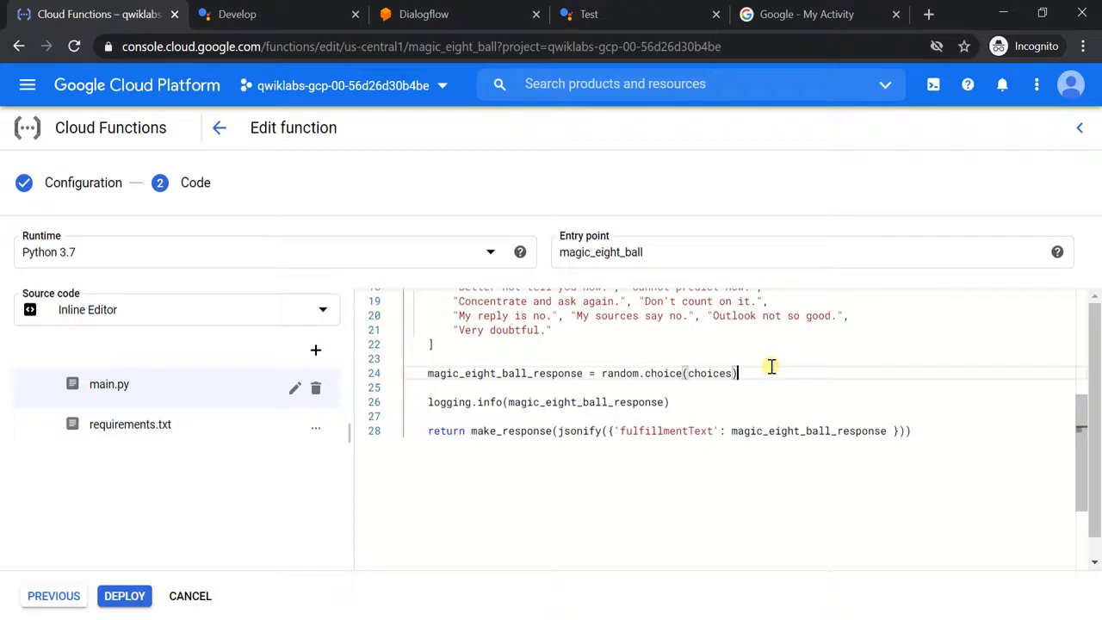
key("Return")
key("Return")
key("ctrl+v")
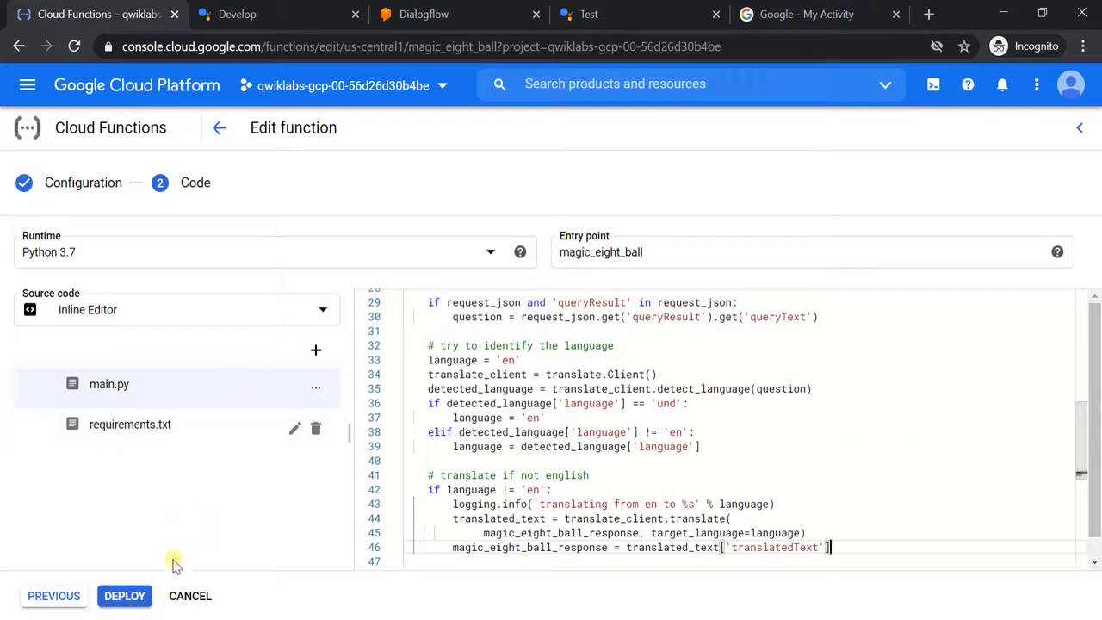
left_click(112, 596)
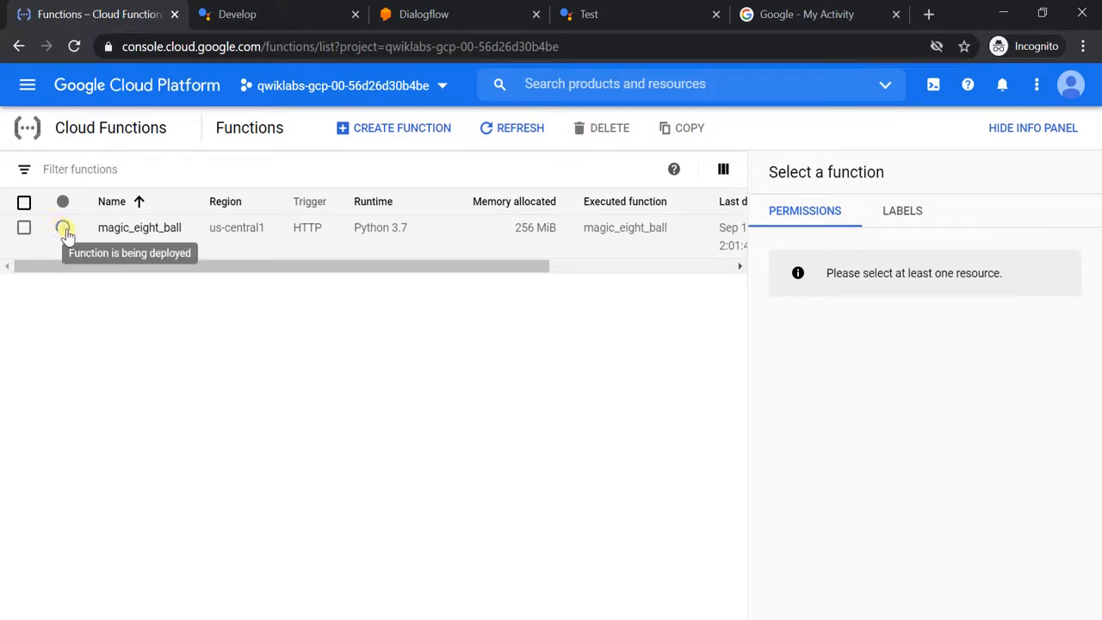
Look over the non-English test sentences listed under Task 3 of the lab instructions
key("alt+Tab")
scroll(688, 356, "down", 2)
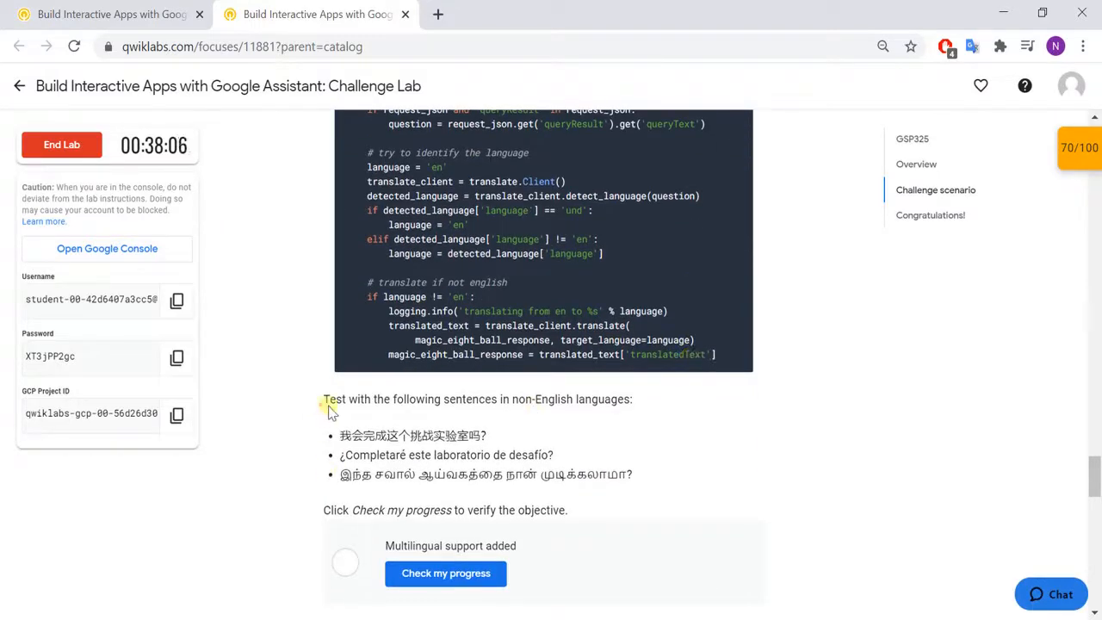
left_click_drag(327, 411, 634, 401)
left_click(735, 410)
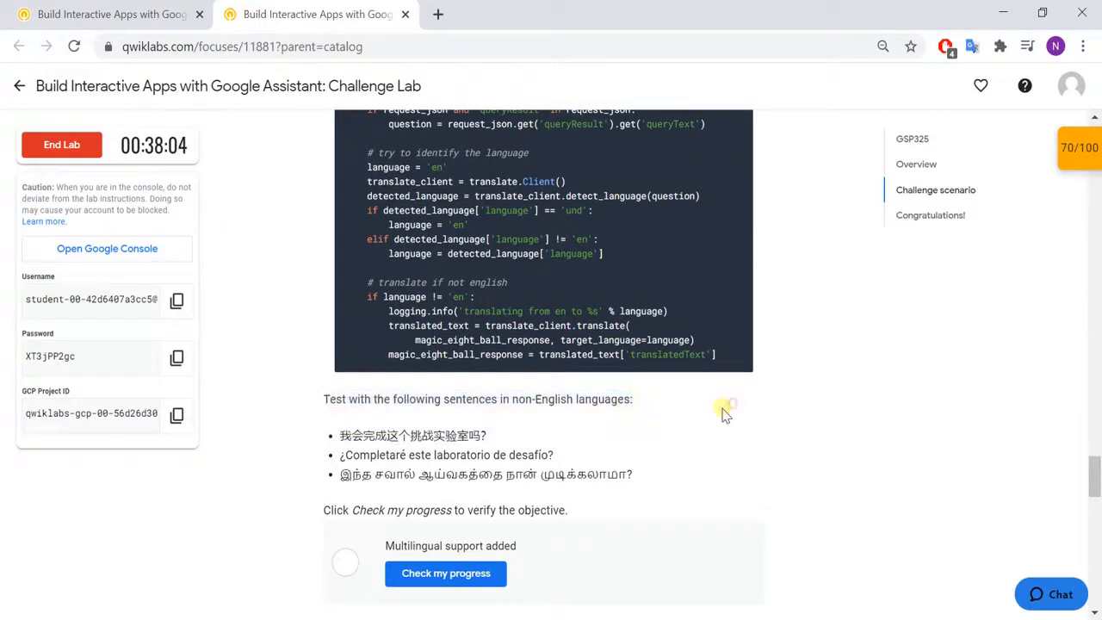
left_click_drag(339, 436, 502, 437)
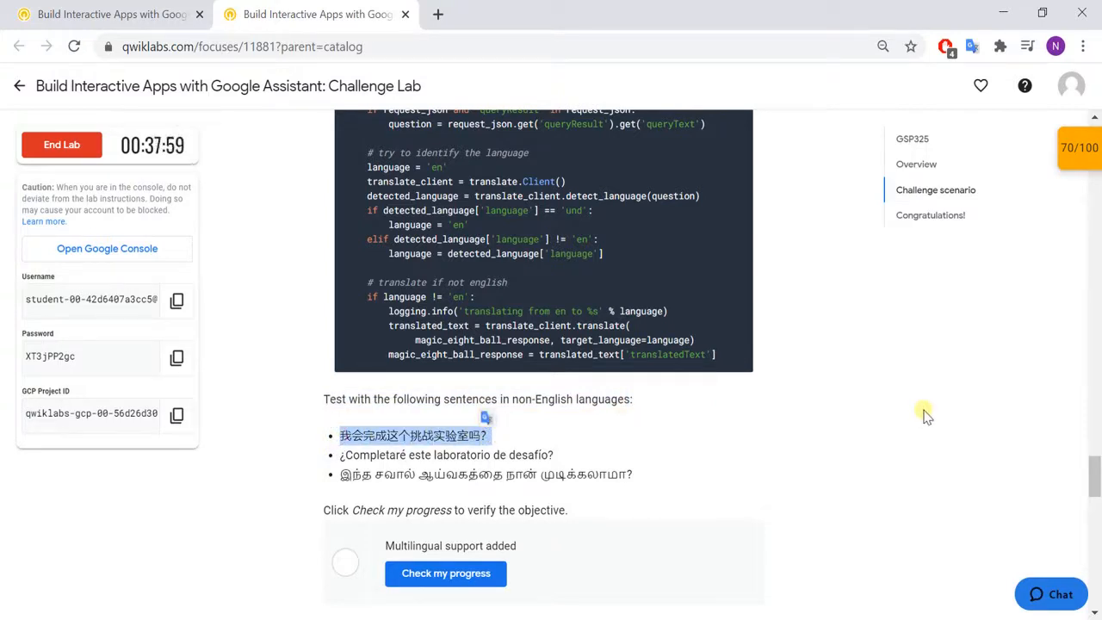
left_click(785, 452)
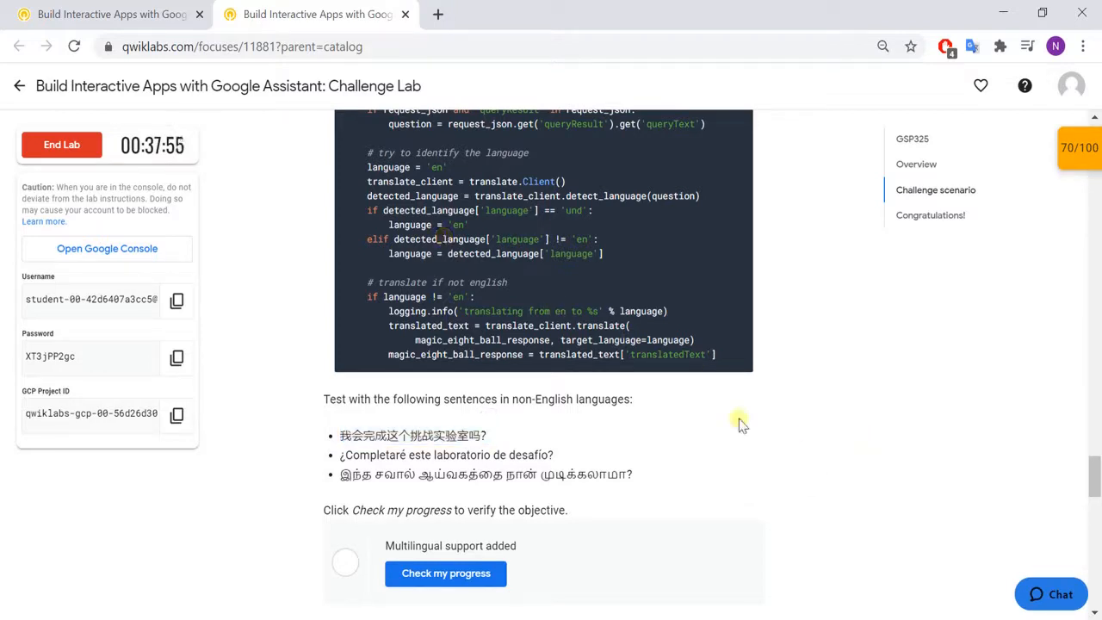
Check the deployment status of magic_eight_ball in the Cloud Functions list, with the info panel hidden
key("alt+Tab")
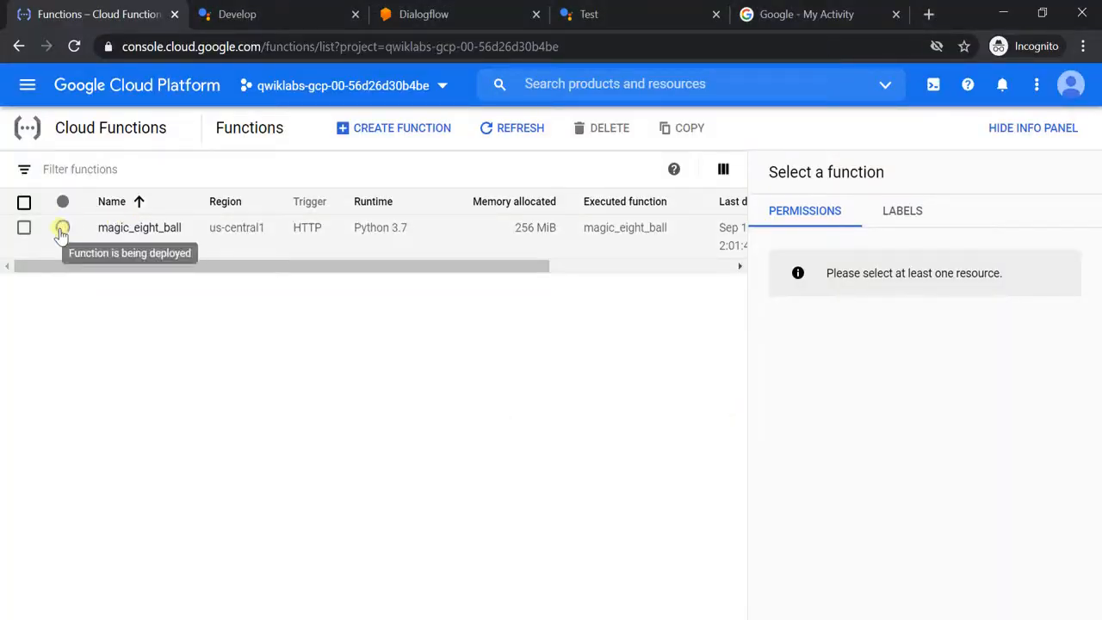
left_click(1025, 137)
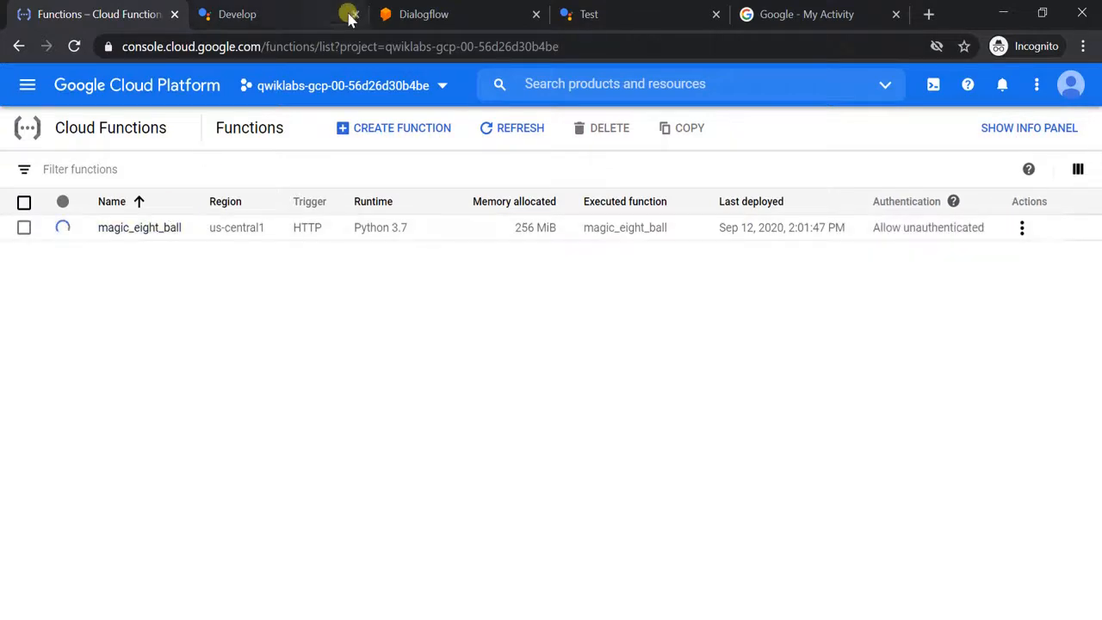
key("alt+Tab")
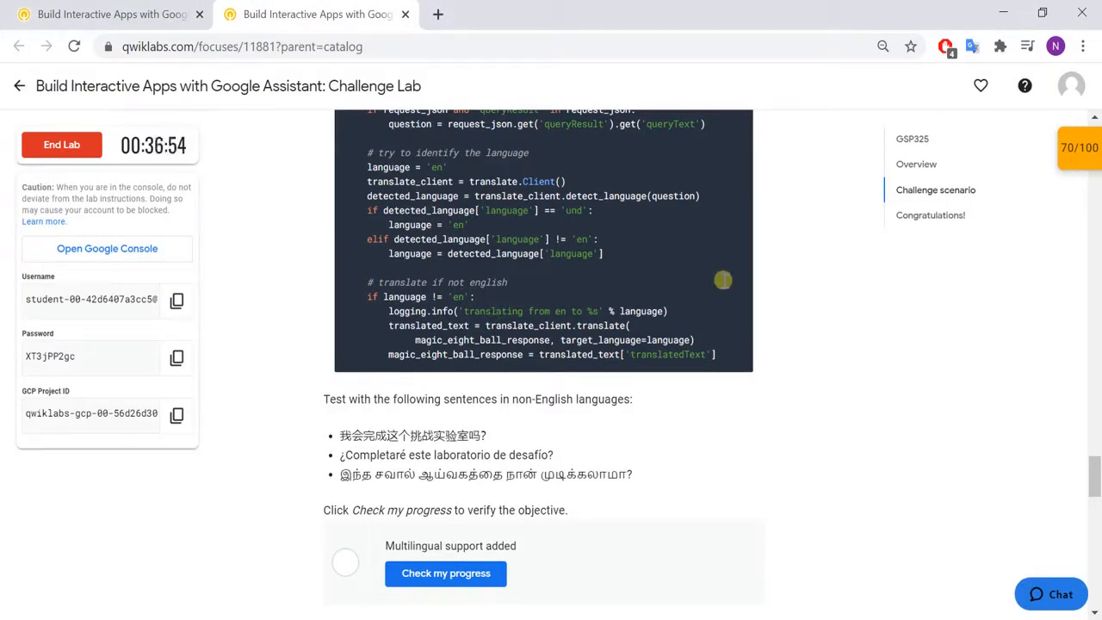
key("alt+Tab")
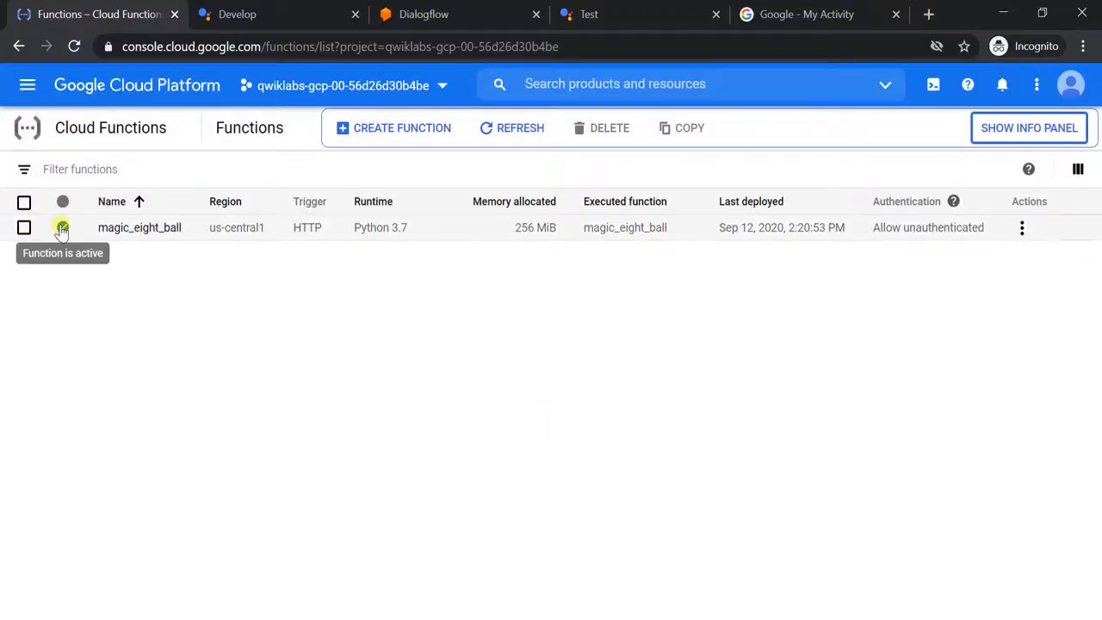
Launch a new test from Dialogflow's Google Assistant integration settings and close the old Test and Google My Activity pages
left_click(403, 14)
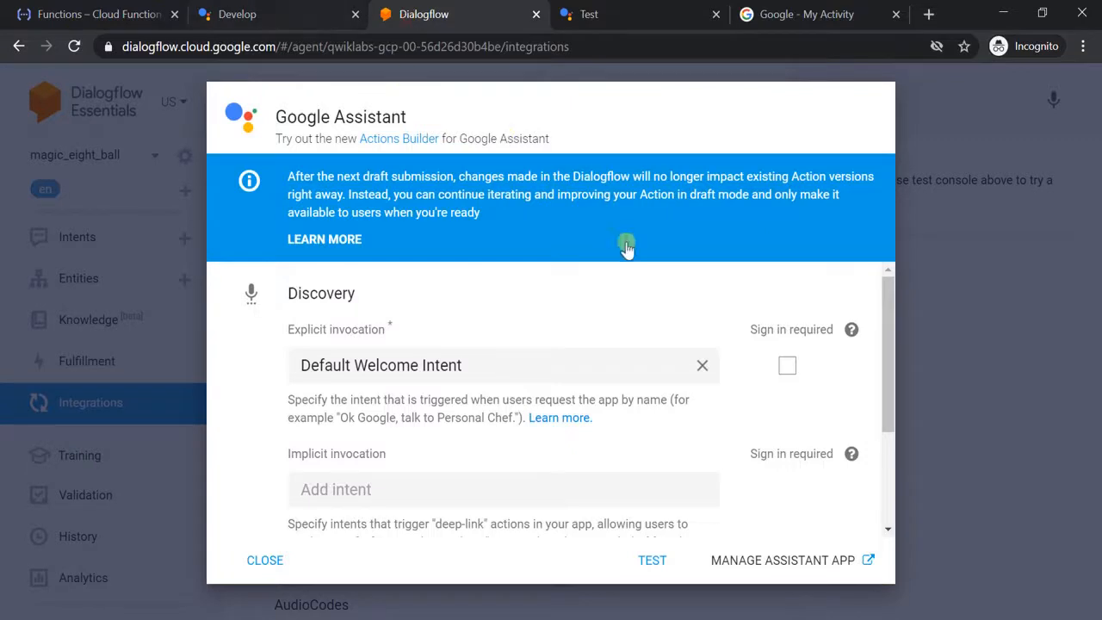
left_click(988, 334)
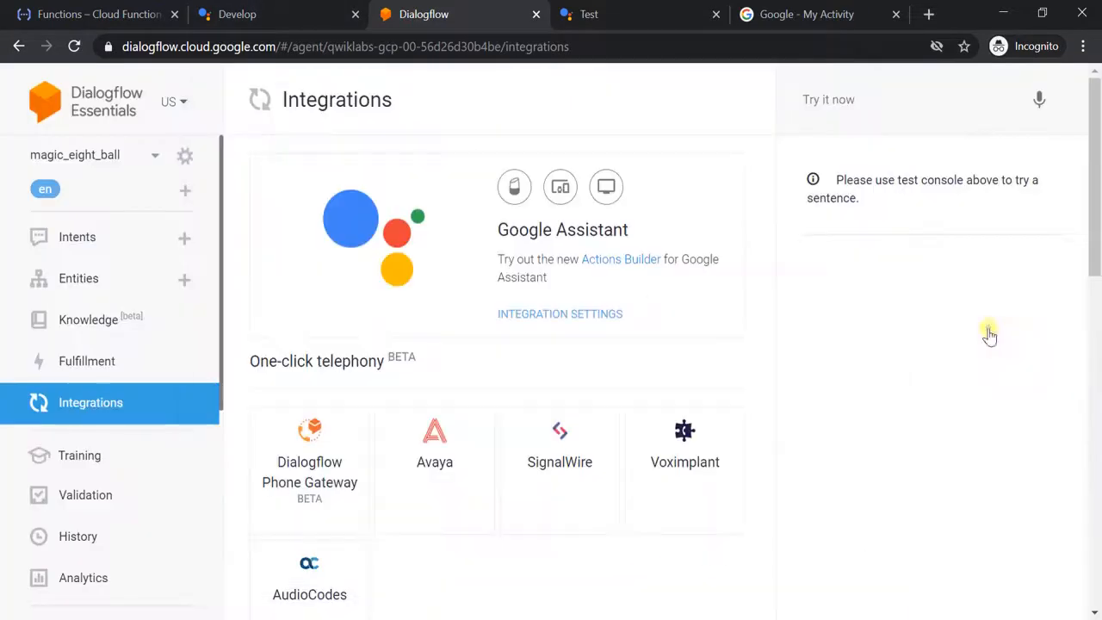
left_click(598, 320)
scroll(689, 365, "down", 3)
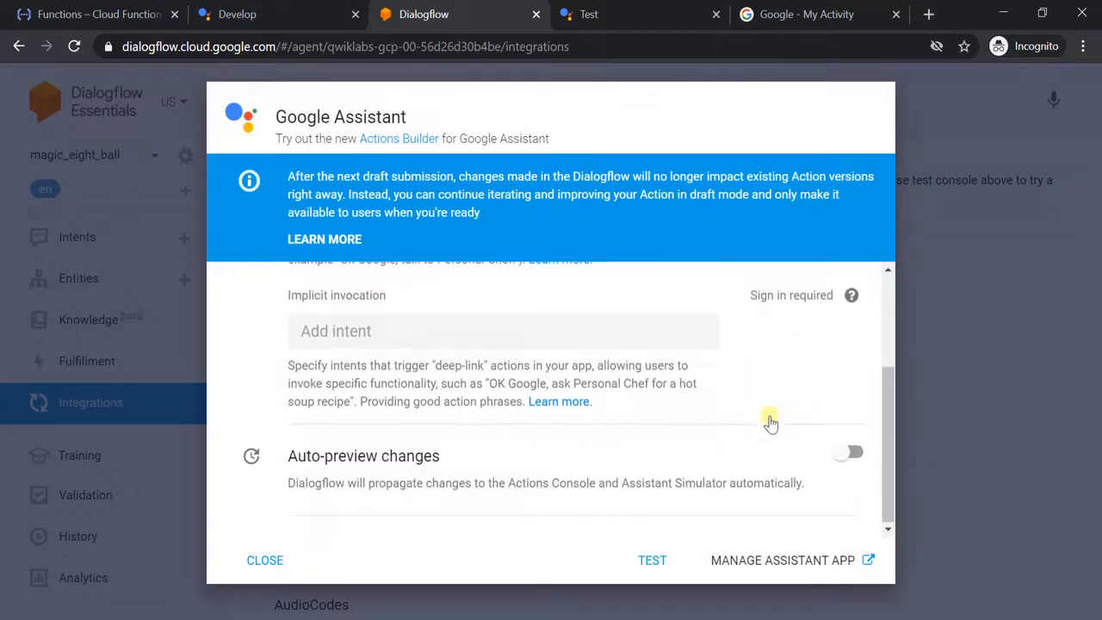
left_click(656, 561)
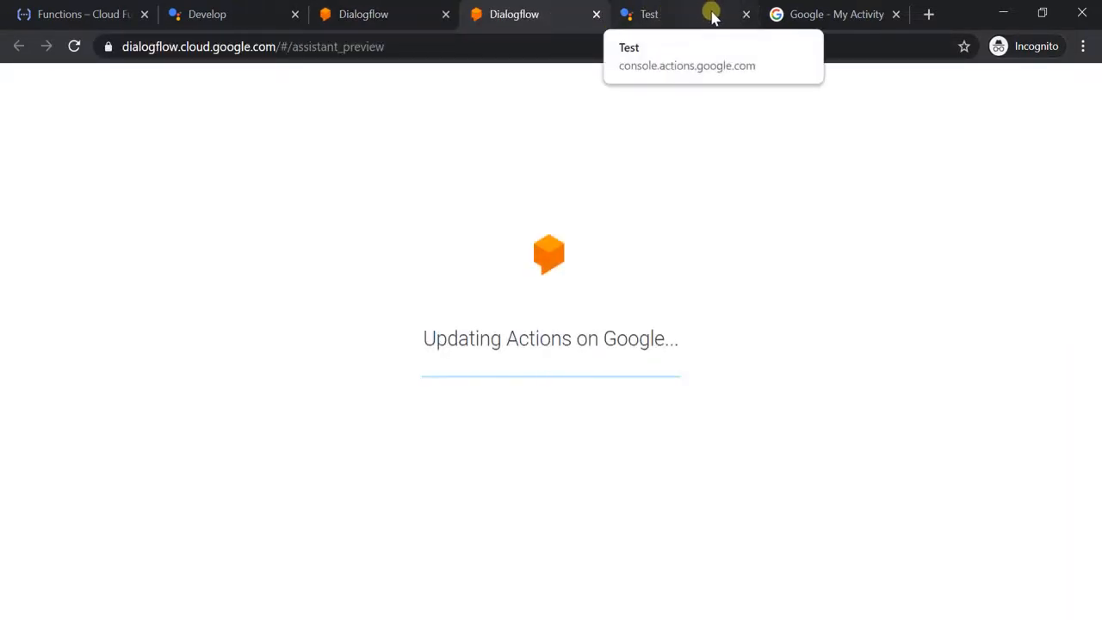
left_click(745, 14)
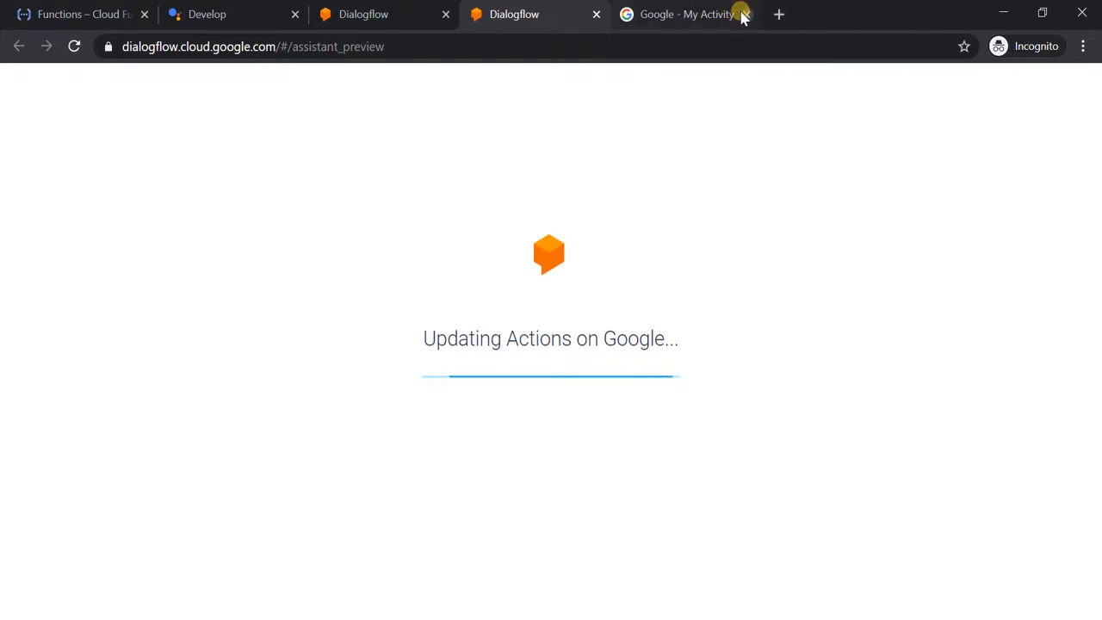
left_click(745, 14)
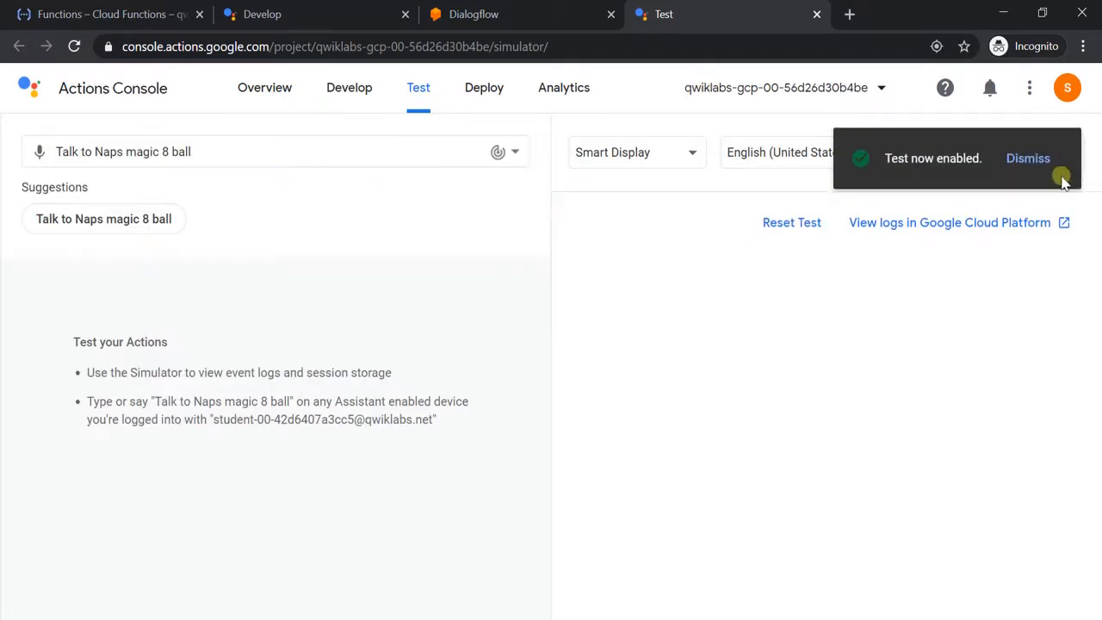
Start the Naps magic 8 ball test app in the simulator and ask it "我会完成这个挑战实验室吗?"
left_click(1038, 163)
left_click(141, 219)
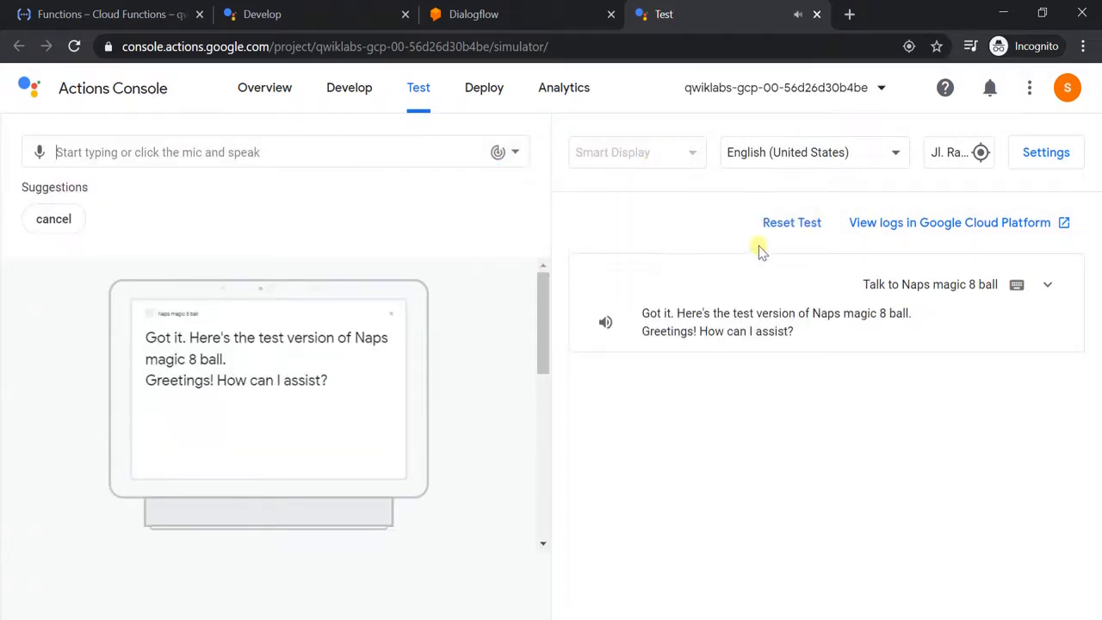
left_click(169, 154)
type("我会完成这个挑战实验室吗？")
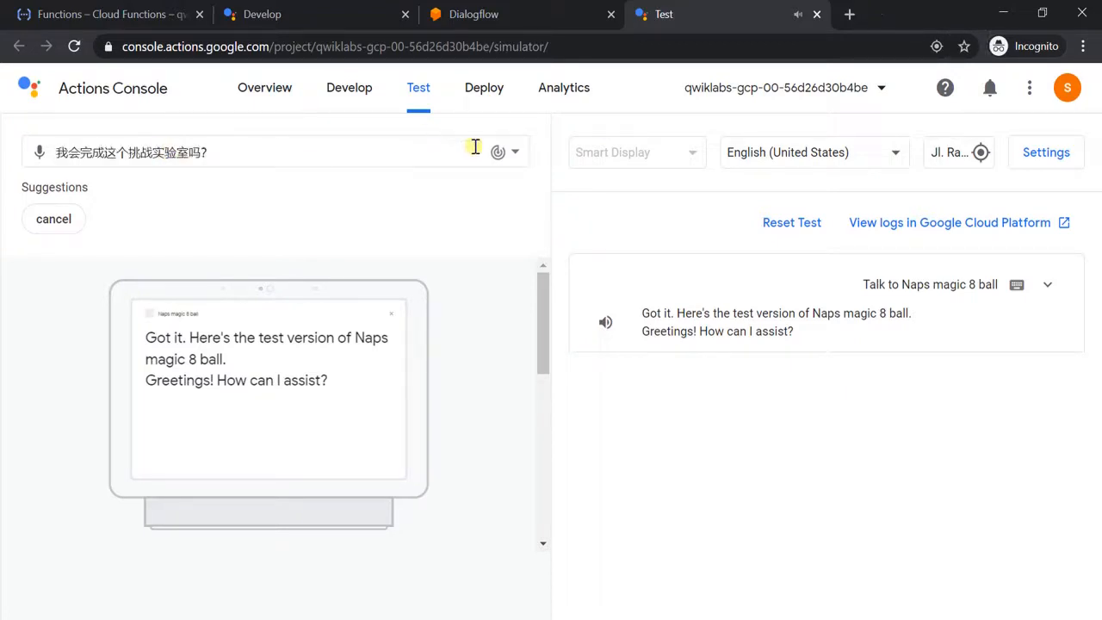
key("Return")
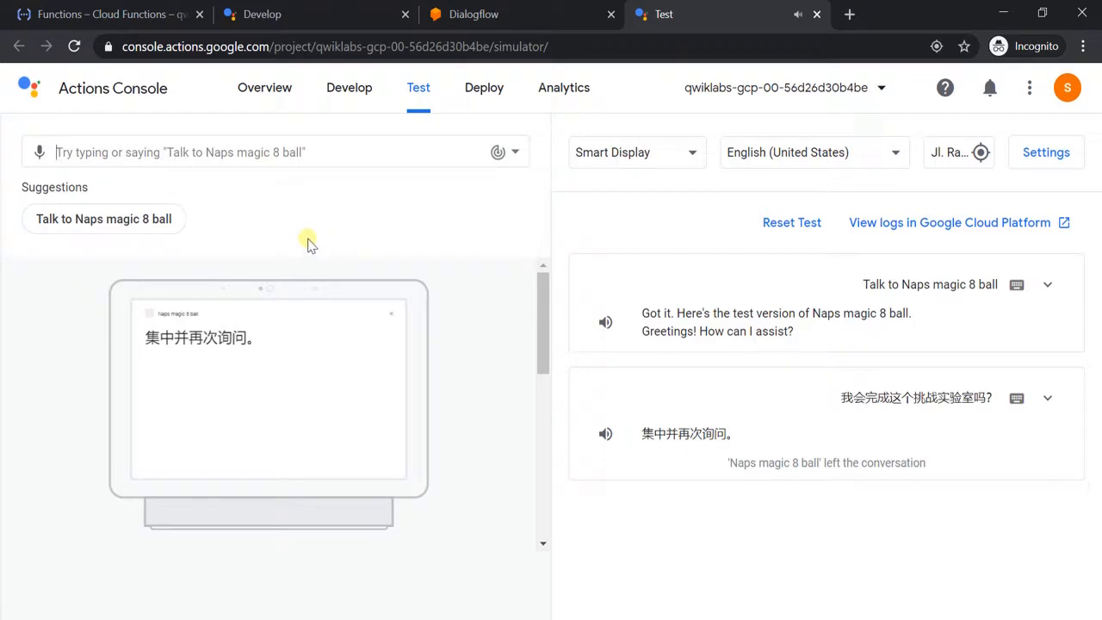
Restart the Naps magic 8 ball conversation and ask it the lab's Spanish sentence, "¿Completaré este laboratorio de desafío?"
left_click(124, 223)
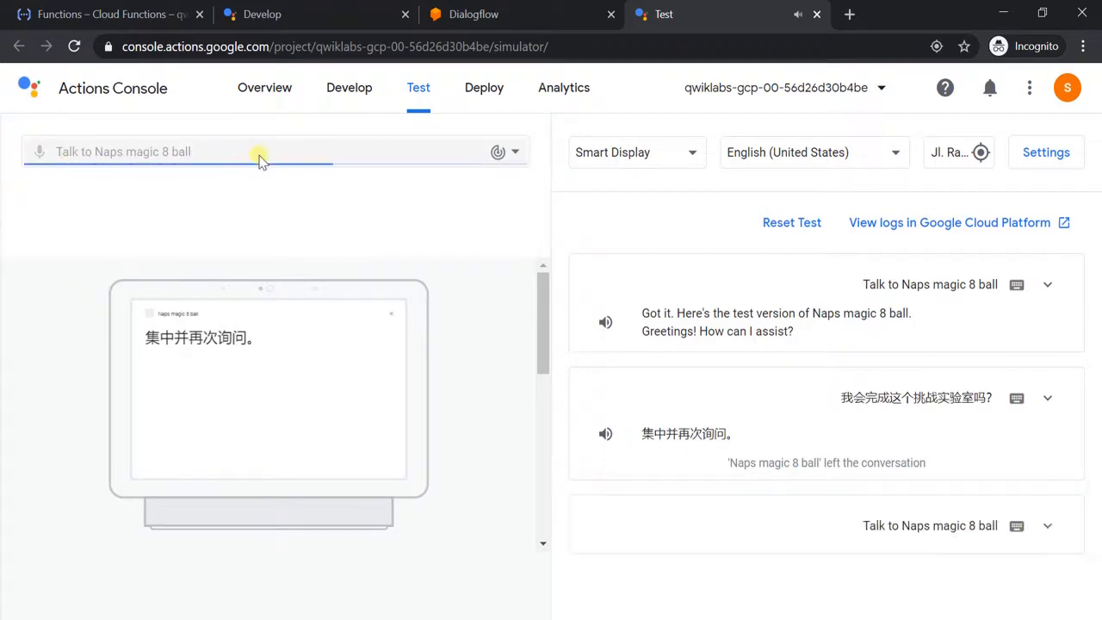
key("alt+Tab")
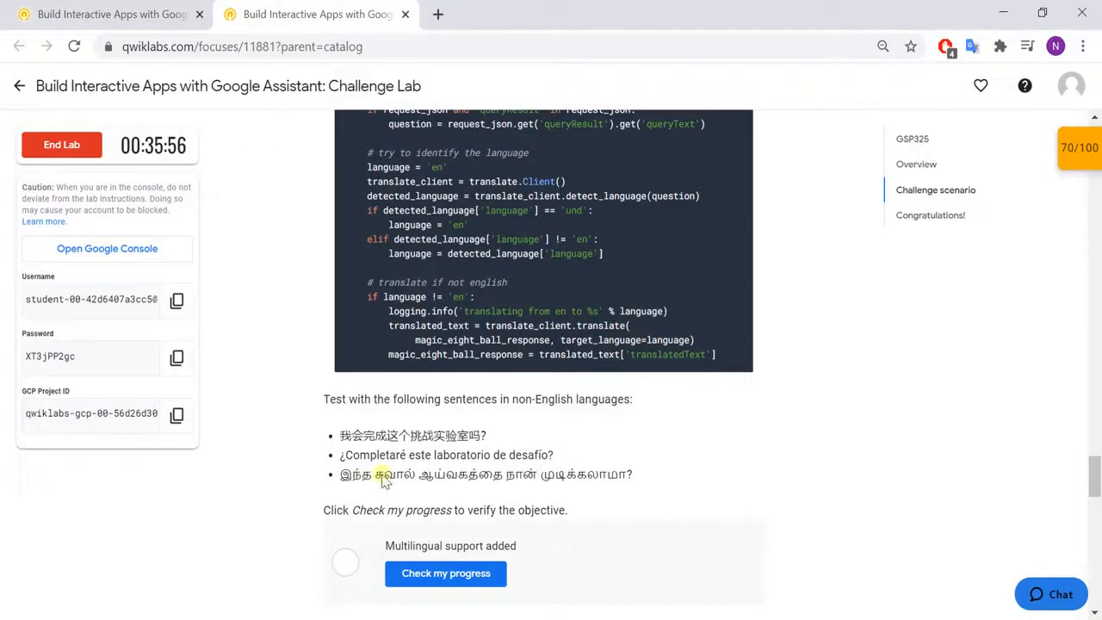
left_click_drag(338, 456, 569, 456)
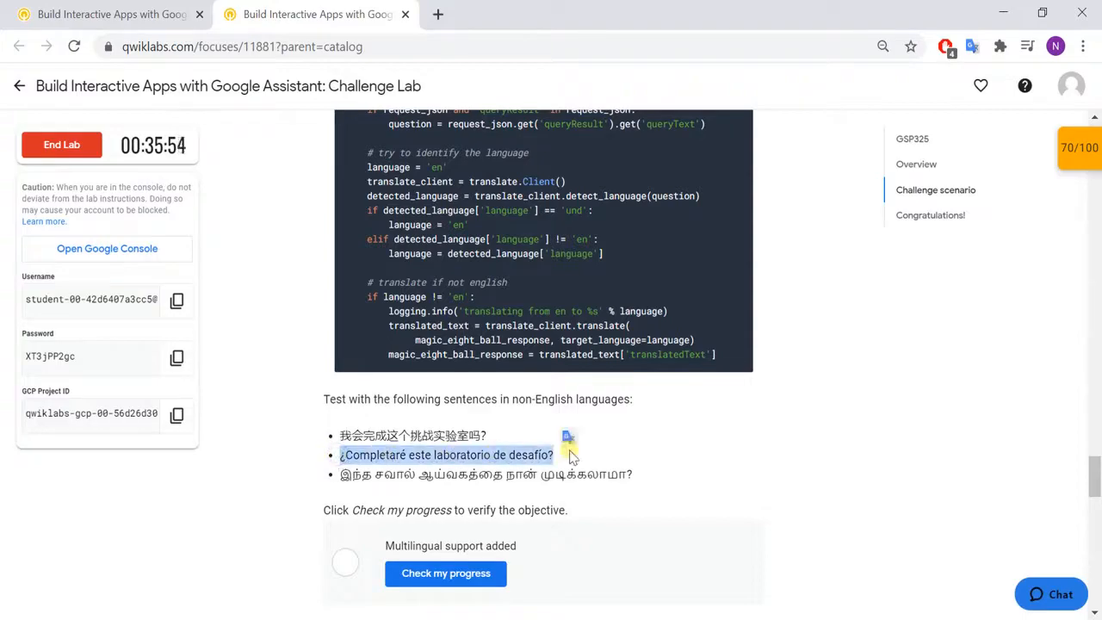
key("ctrl+c")
key("alt+Tab")
key("ctrl+v")
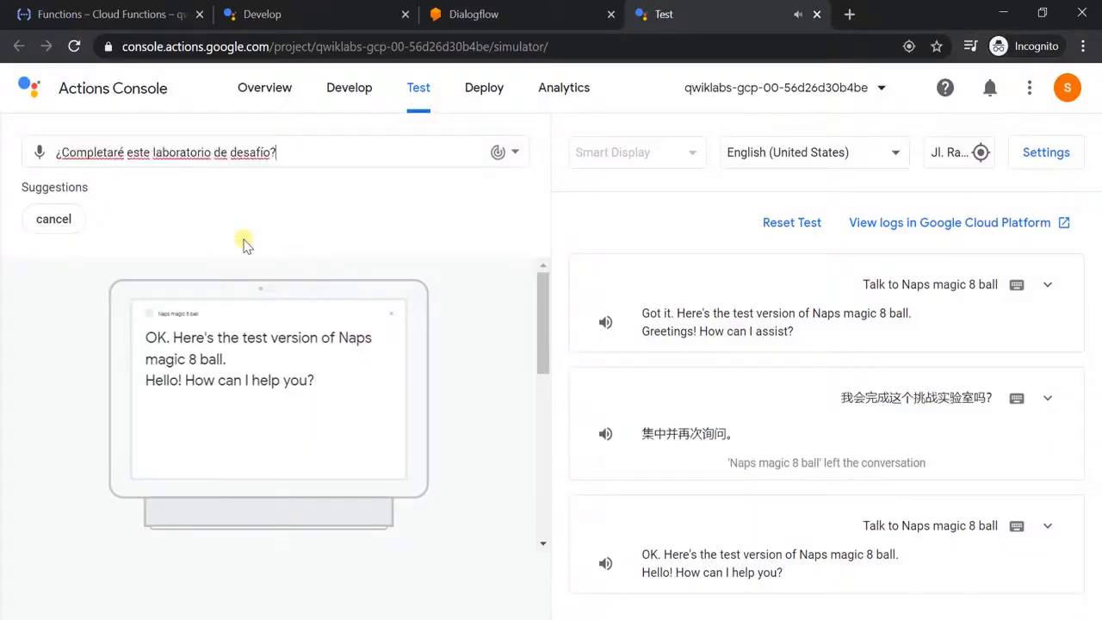
key("Return")
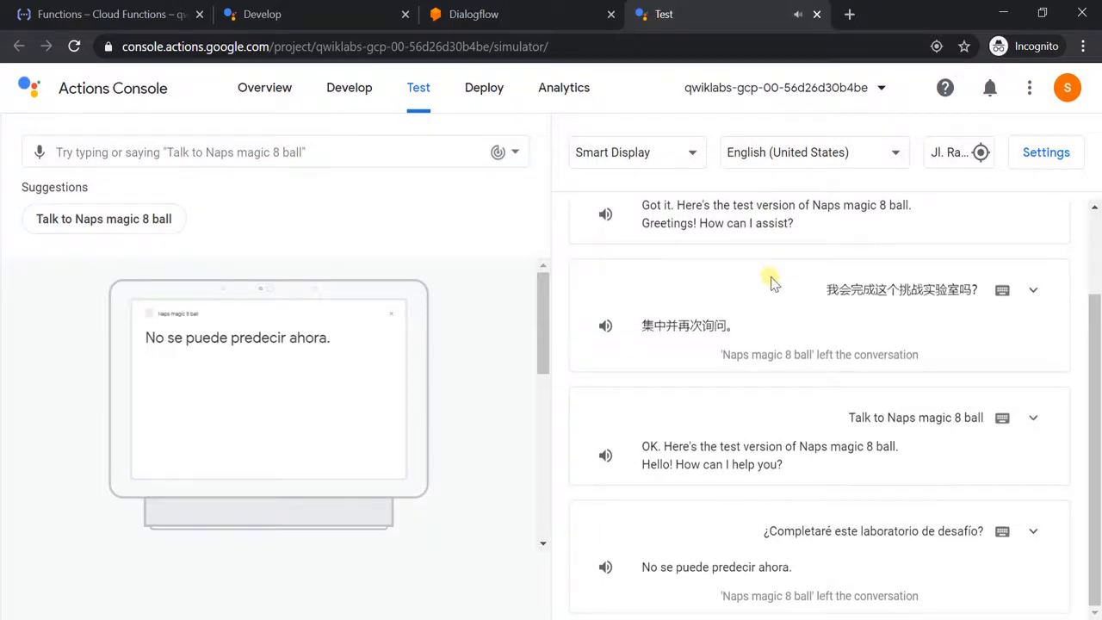
Run the "Multilingual support added" progress check on the lab page
key("alt+Tab")
scroll(580, 251, "down", 3)
left_click(535, 234)
scroll(521, 388, "down", 2)
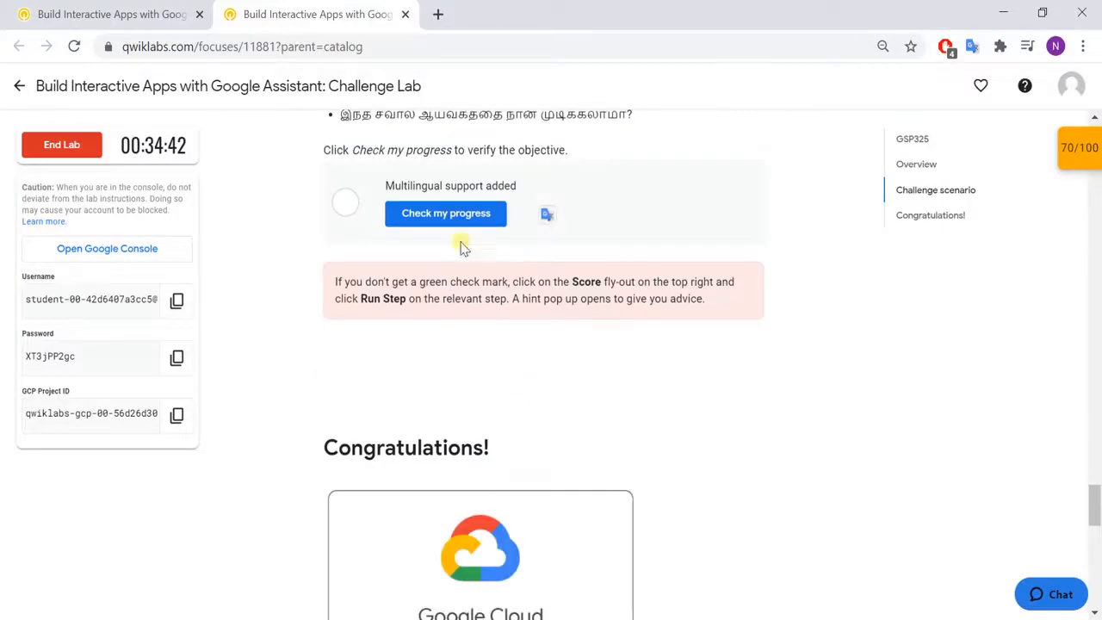
left_click(465, 224)
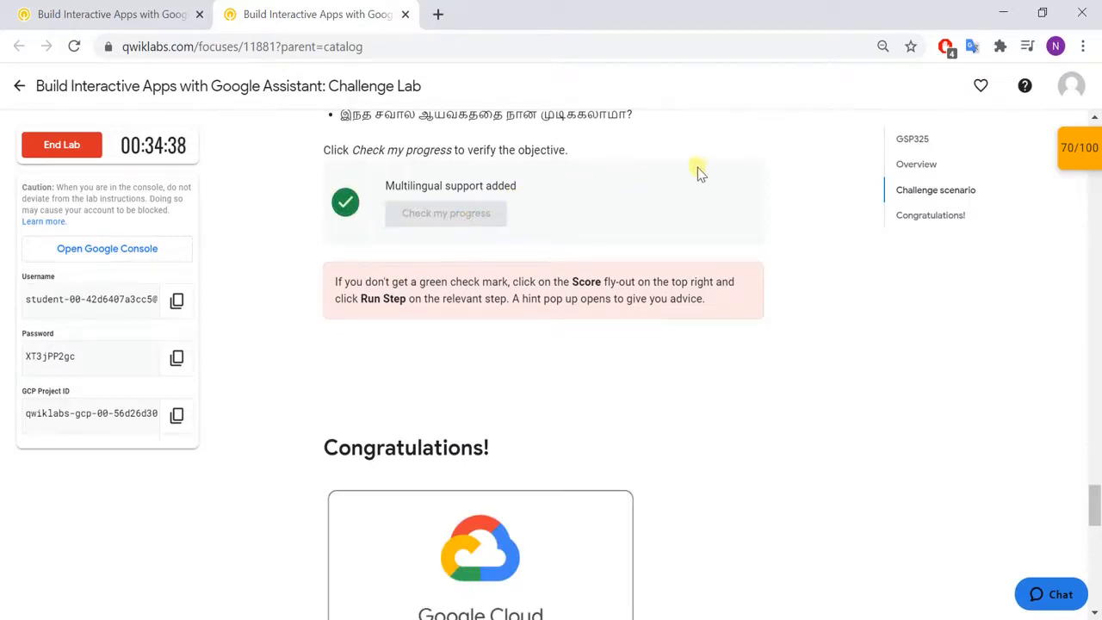
Review the lab's checkpoint scores, and end the lab
scroll(728, 287, "down", 4)
scroll(728, 301, "up", 4)
scroll(725, 299, "up", 2)
left_click(1078, 147)
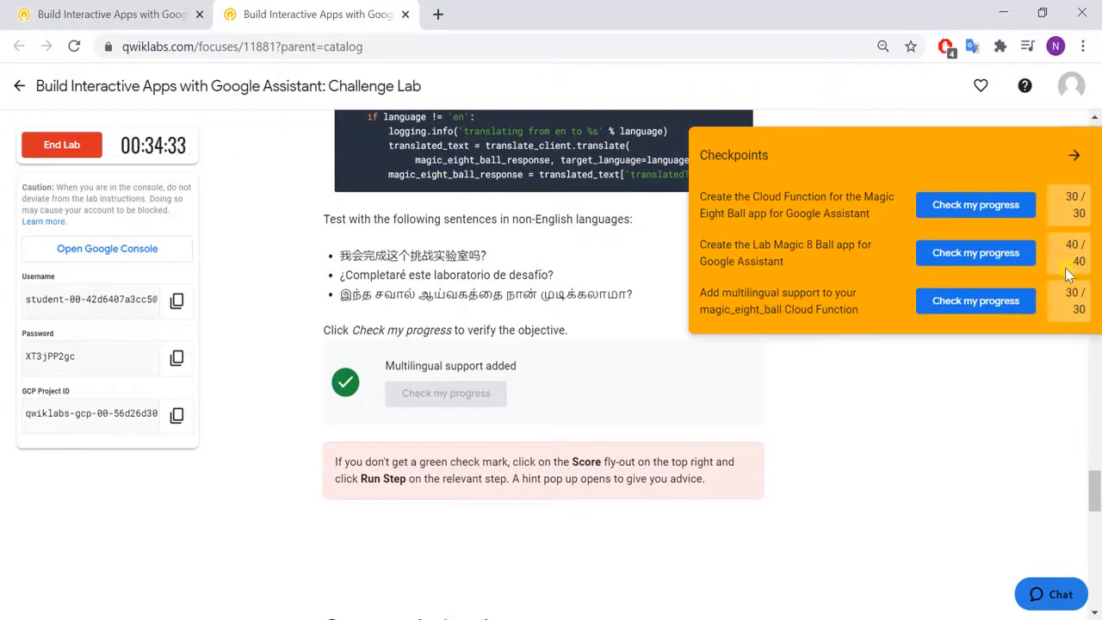
left_click(1071, 148)
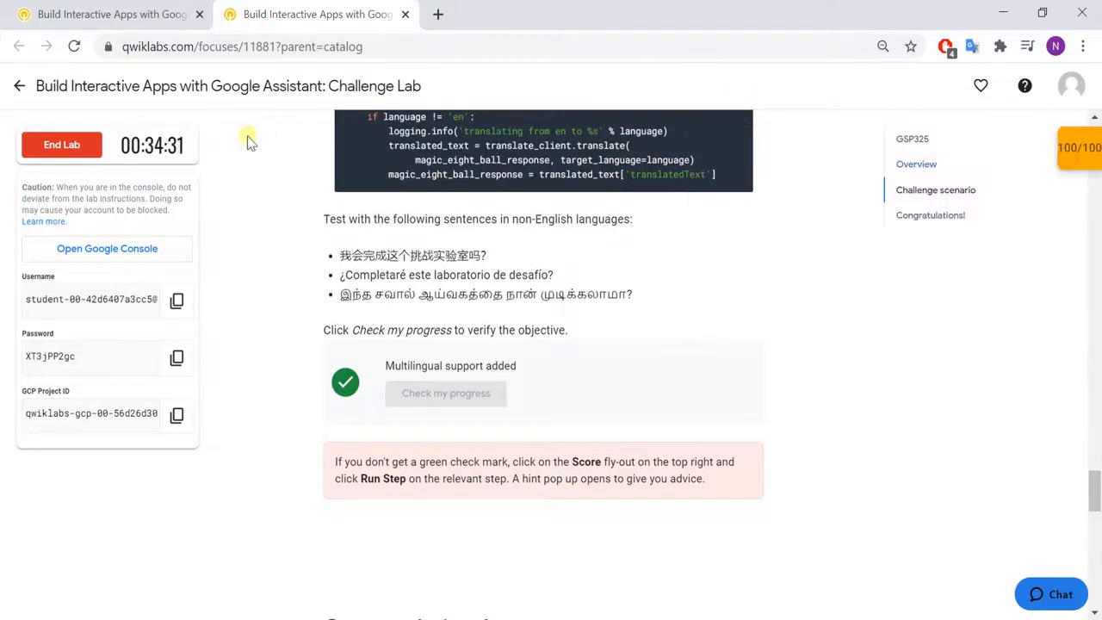
left_click(67, 146)
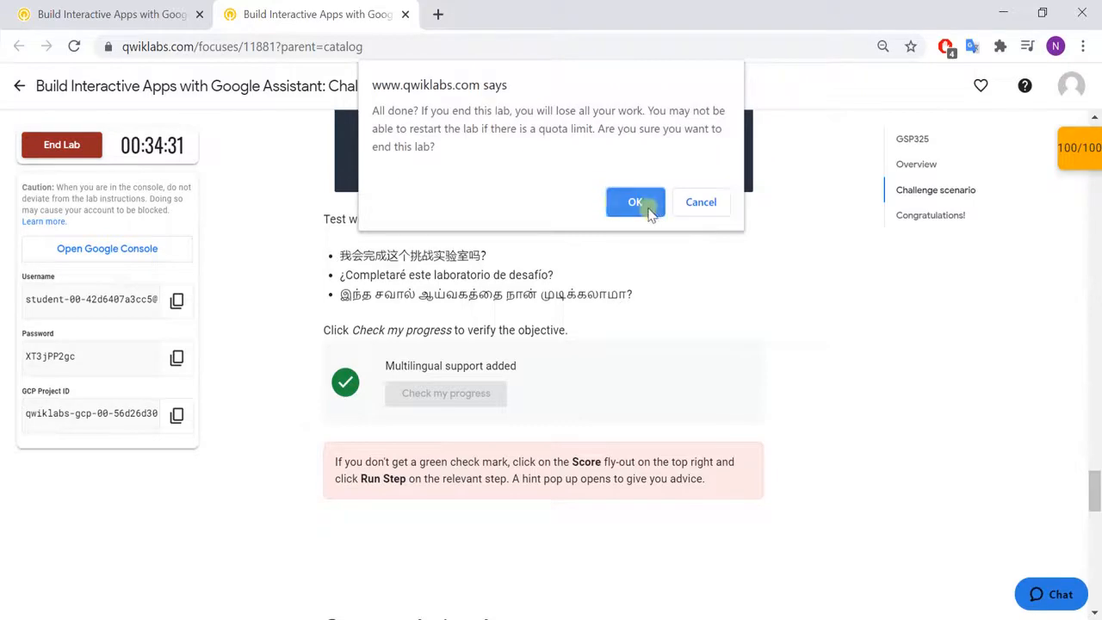
left_click(646, 203)
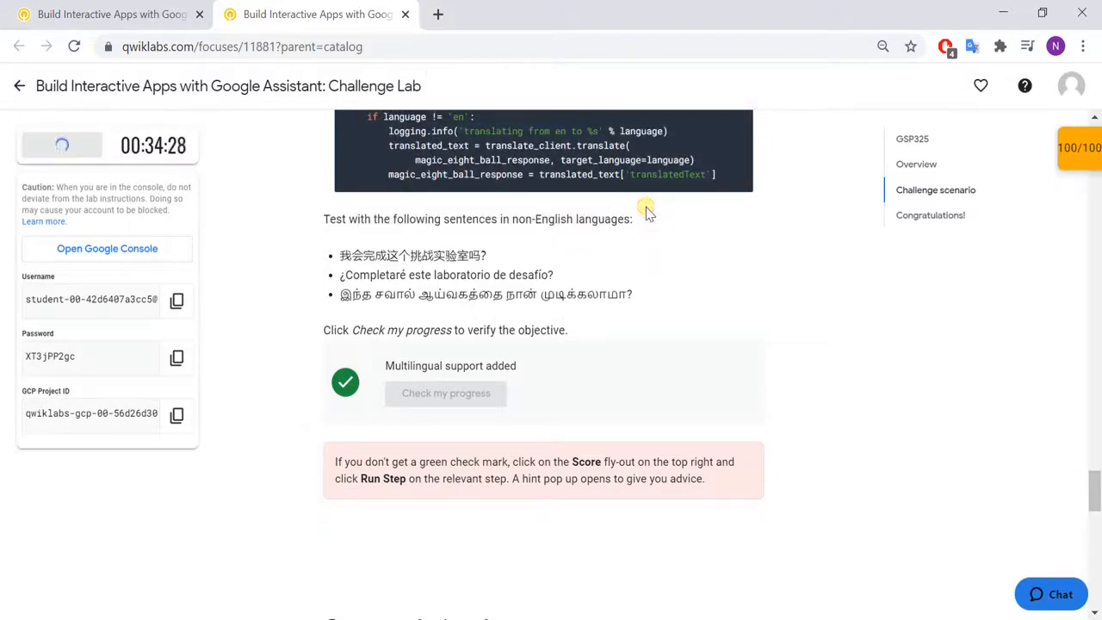